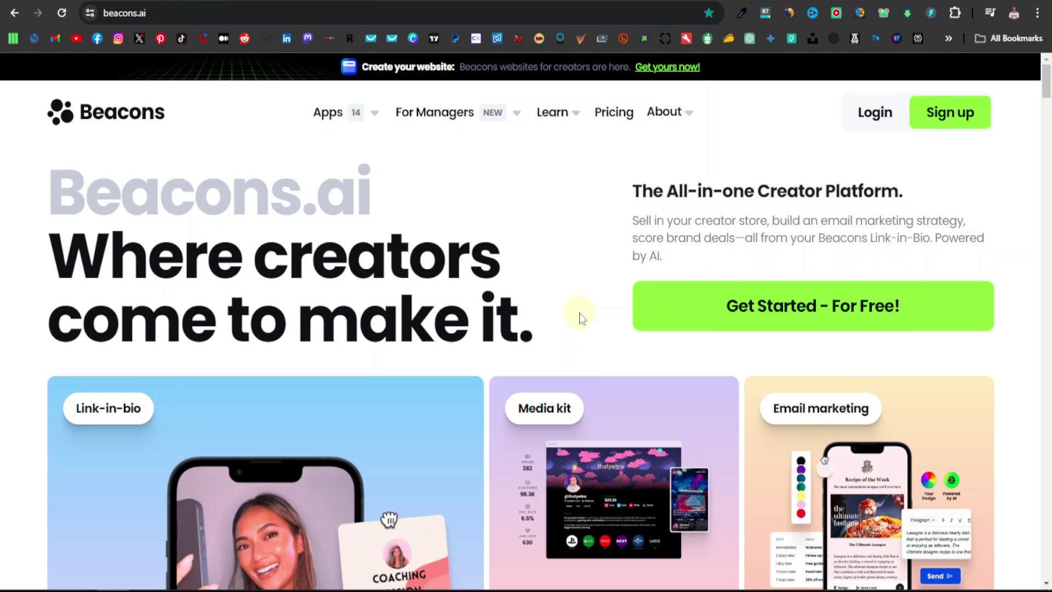
# Scroll through the Beacons.ai landing page to review what it offers
pyautogui.scroll(-3, 581, 329)
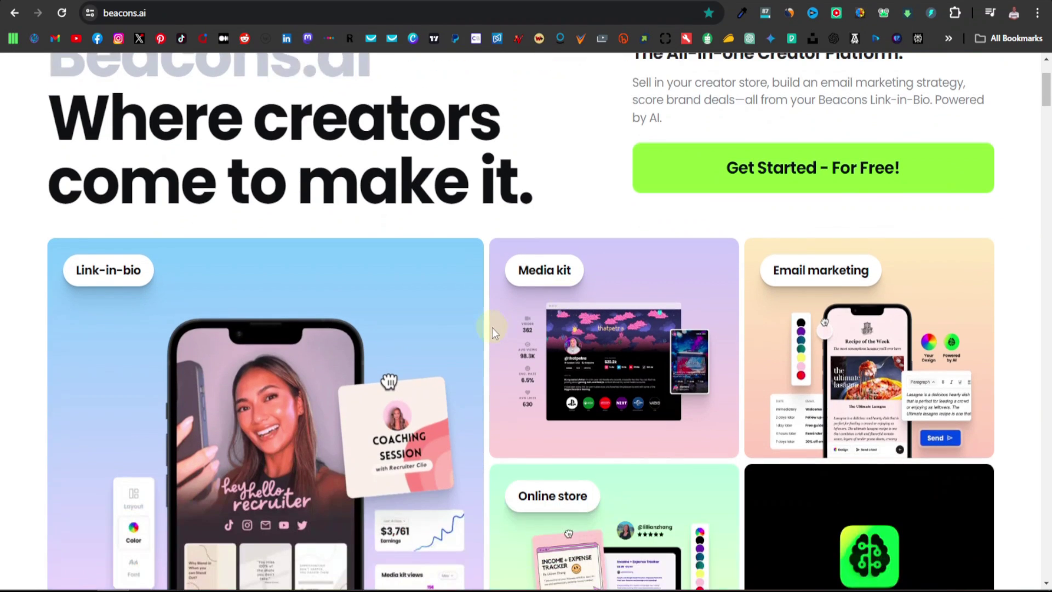
pyautogui.scroll(-5, 492, 328)
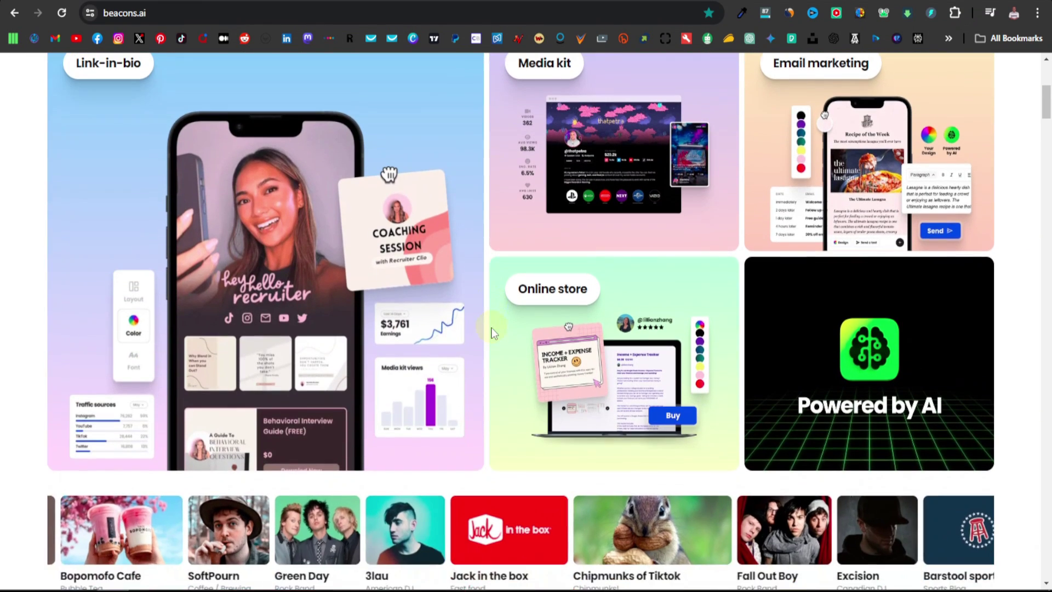
pyautogui.scroll(-8, 487, 329)
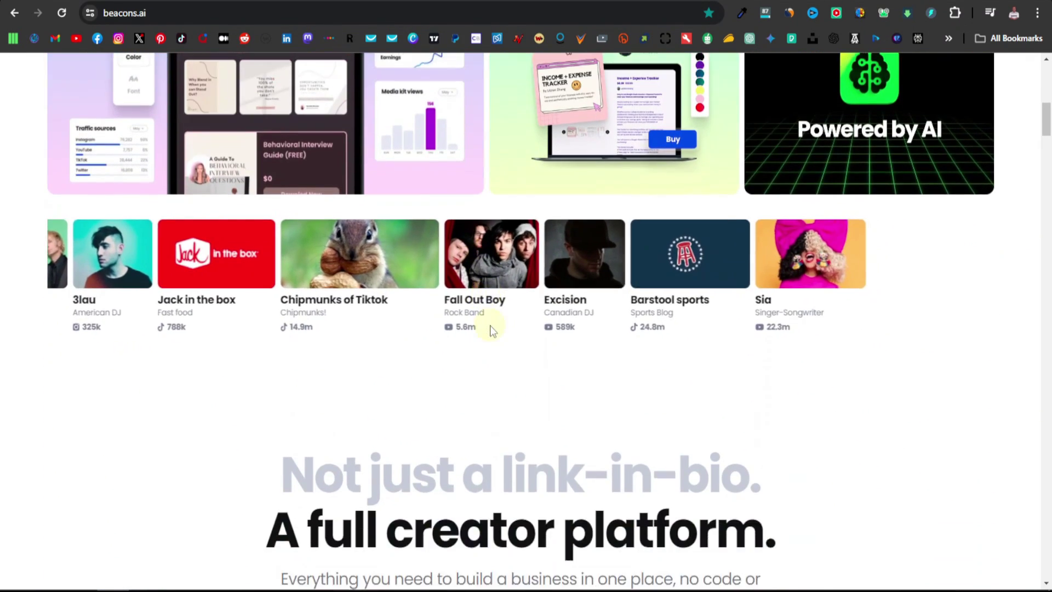
pyautogui.scroll(-1, 492, 329)
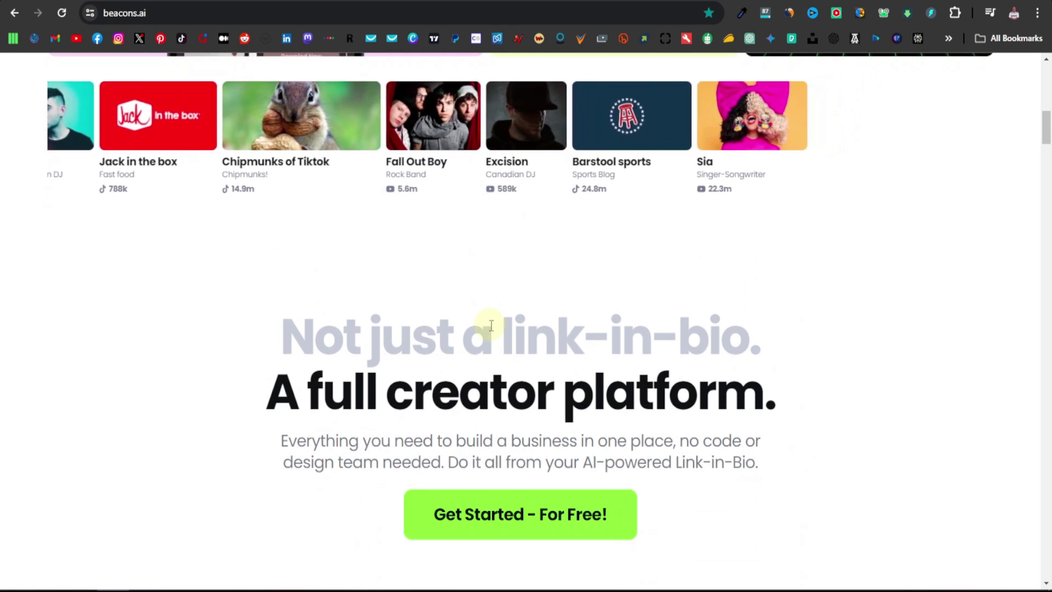
pyautogui.scroll(-1, 492, 327)
pyautogui.scroll(-1, 490, 325)
pyautogui.scroll(-5, 490, 325)
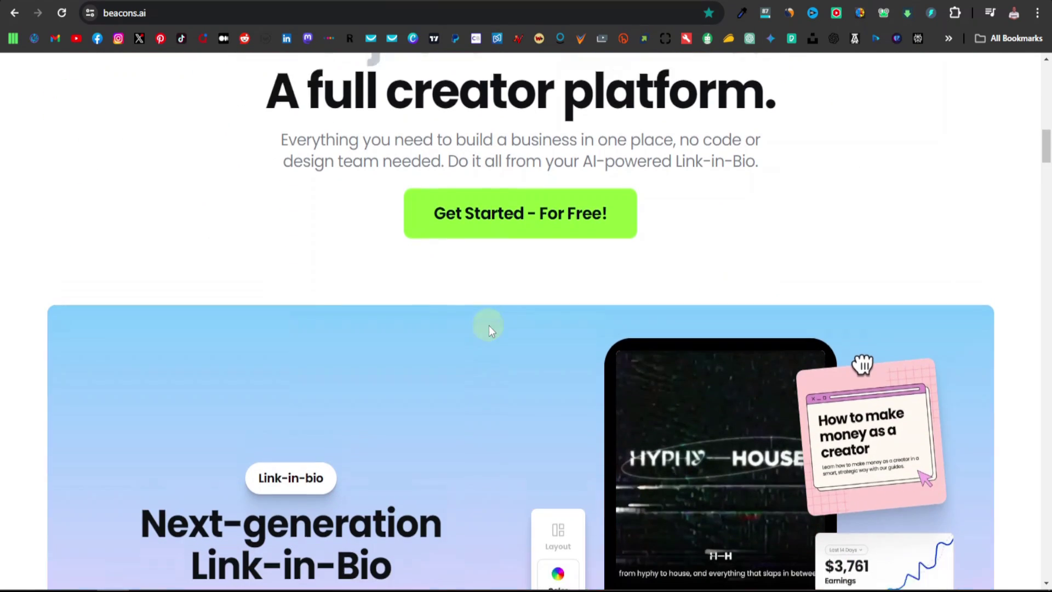
pyautogui.scroll(-10, 489, 328)
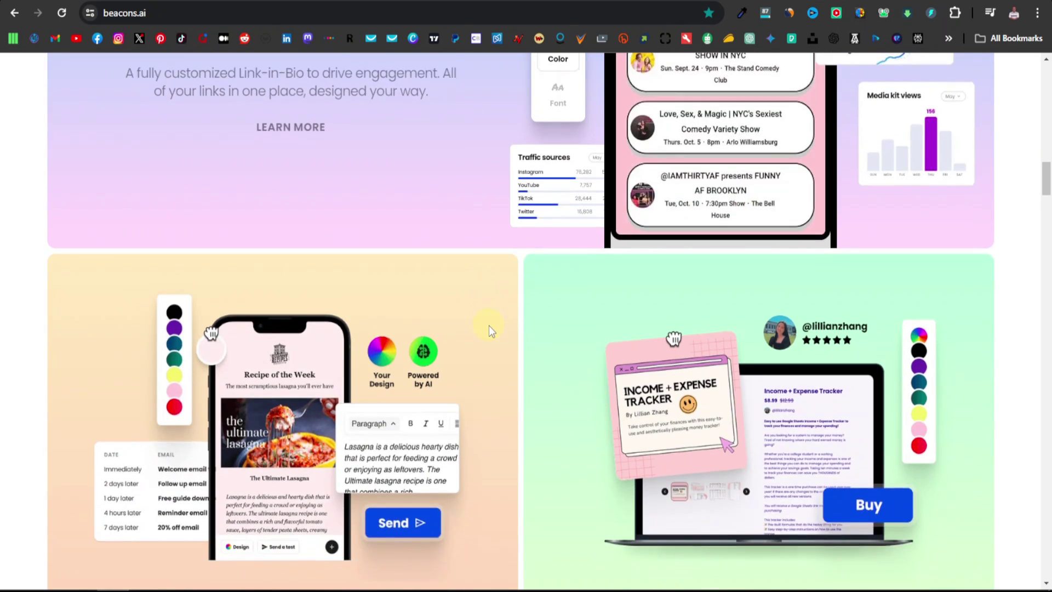
pyautogui.scroll(-8, 489, 326)
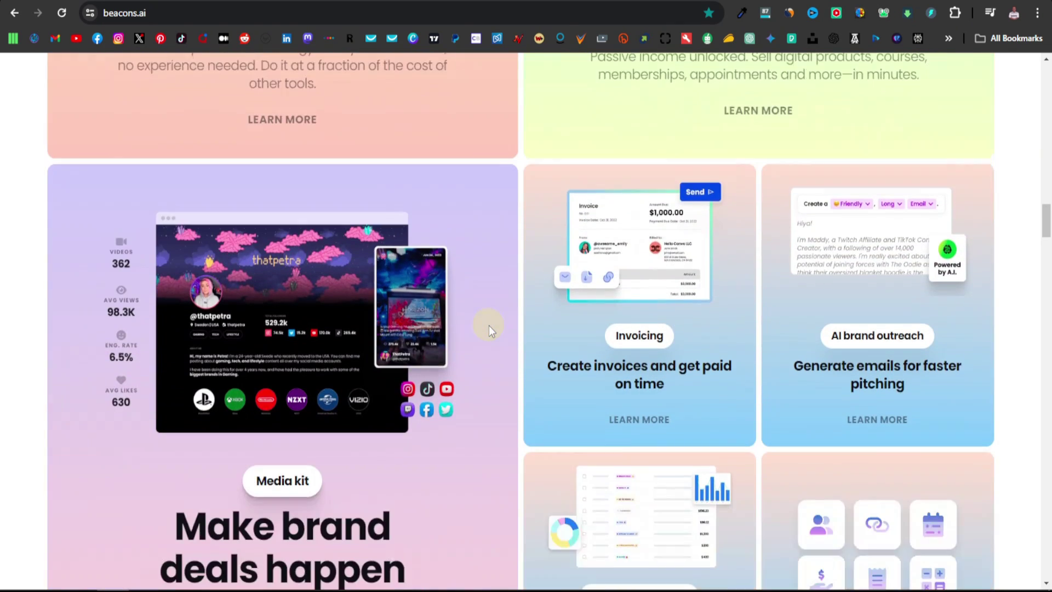
pyautogui.scroll(-5, 489, 326)
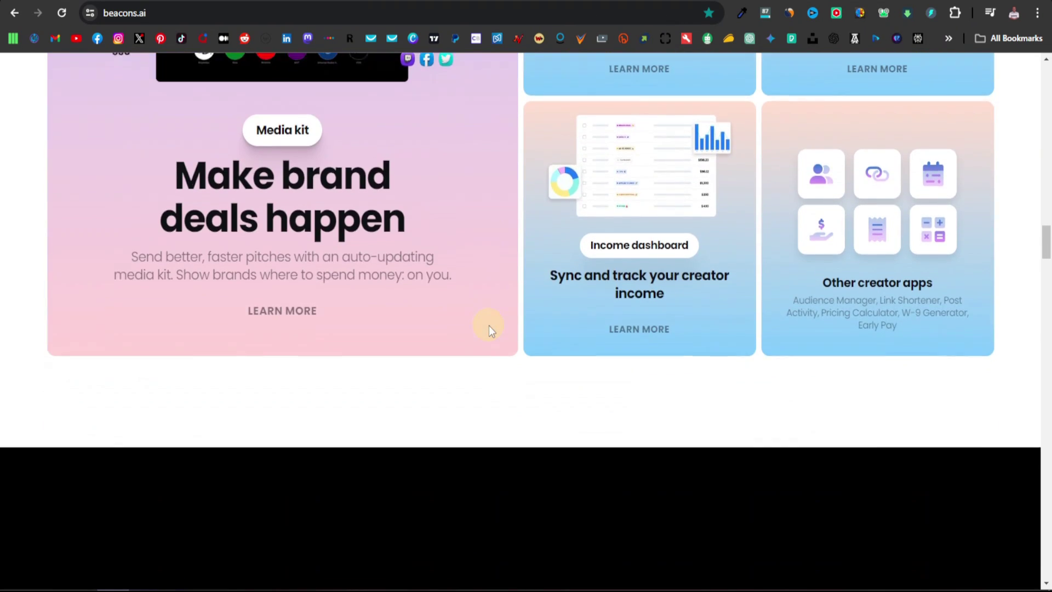
pyautogui.scroll(-5, 489, 326)
pyautogui.scroll(-5, 500, 326)
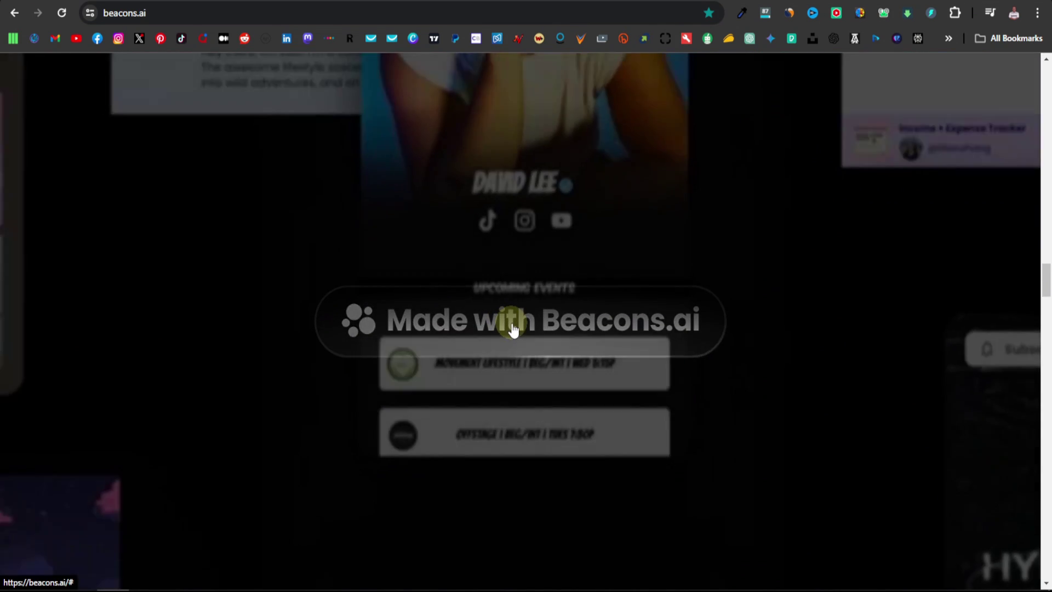
pyautogui.scroll(5, 548, 323)
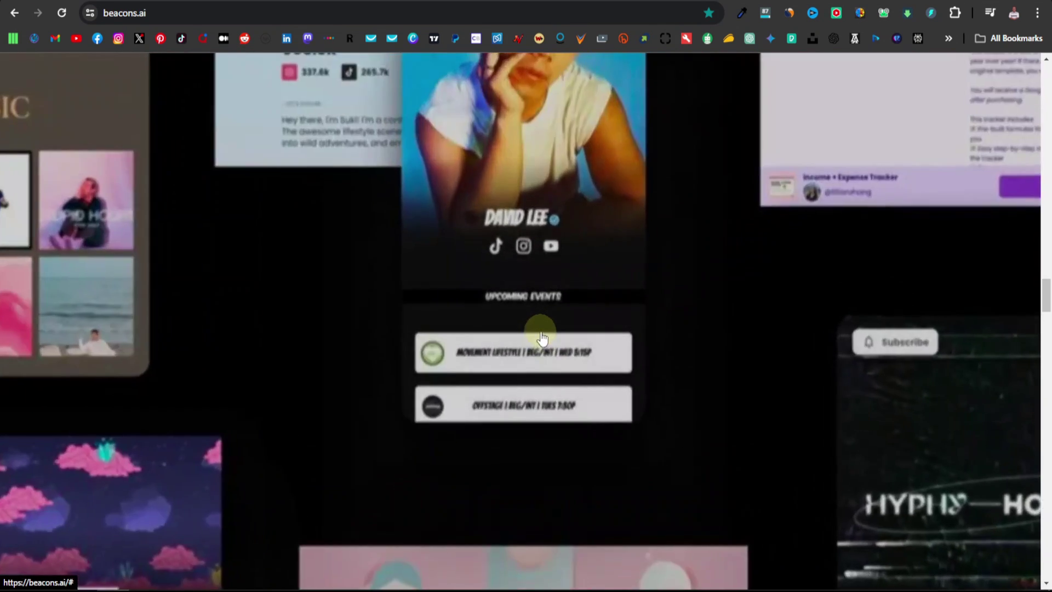
pyautogui.scroll(8, 552, 305)
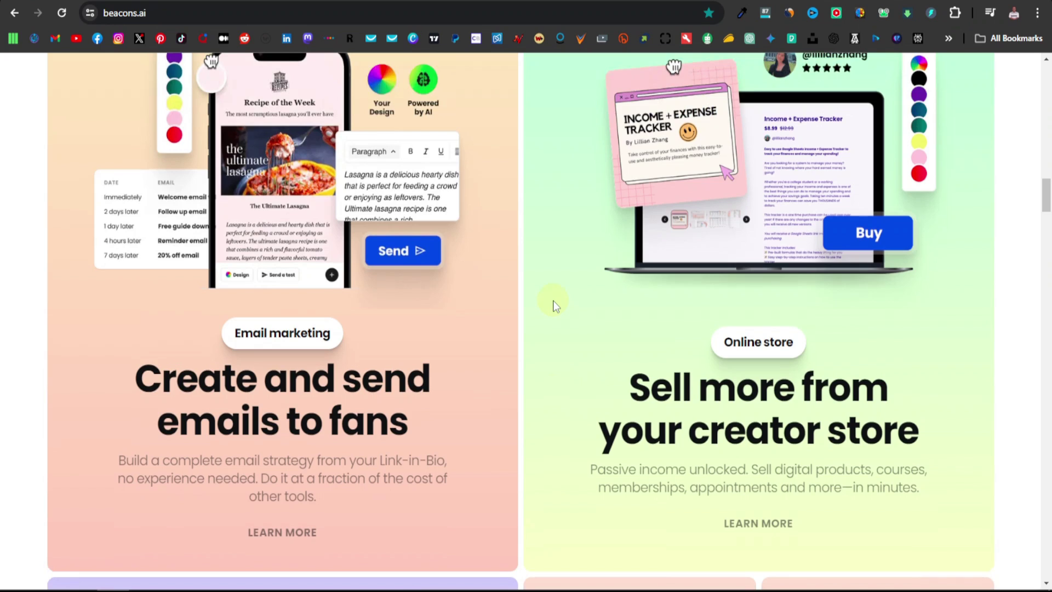
pyautogui.scroll(10, 554, 300)
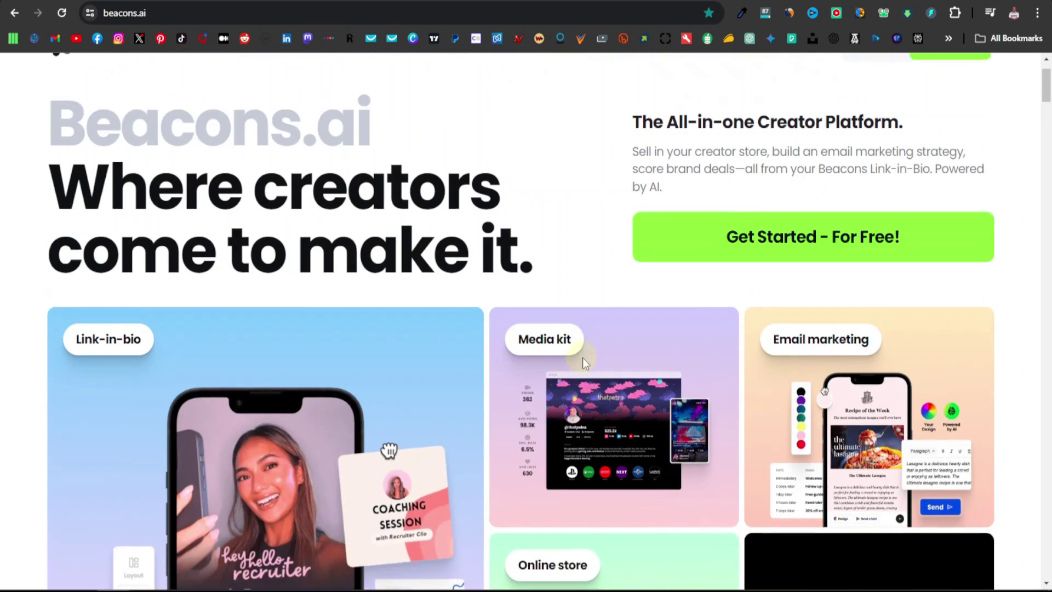
pyautogui.scroll(2, 595, 357)
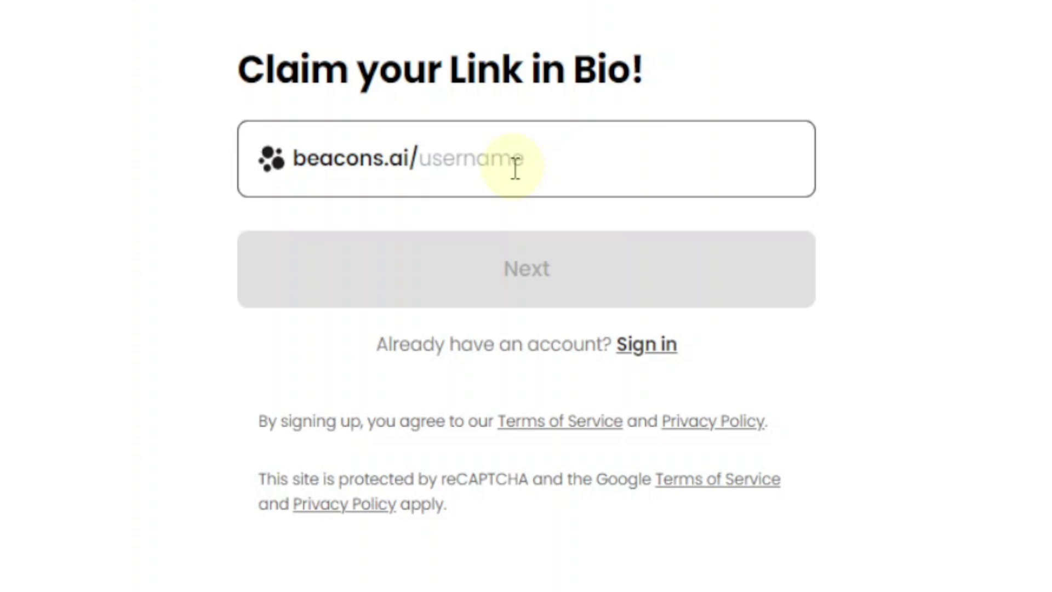
# Claim the link beacons.ai/mynewstore as the username
pyautogui.click(467, 161)
pyautogui.write('my')
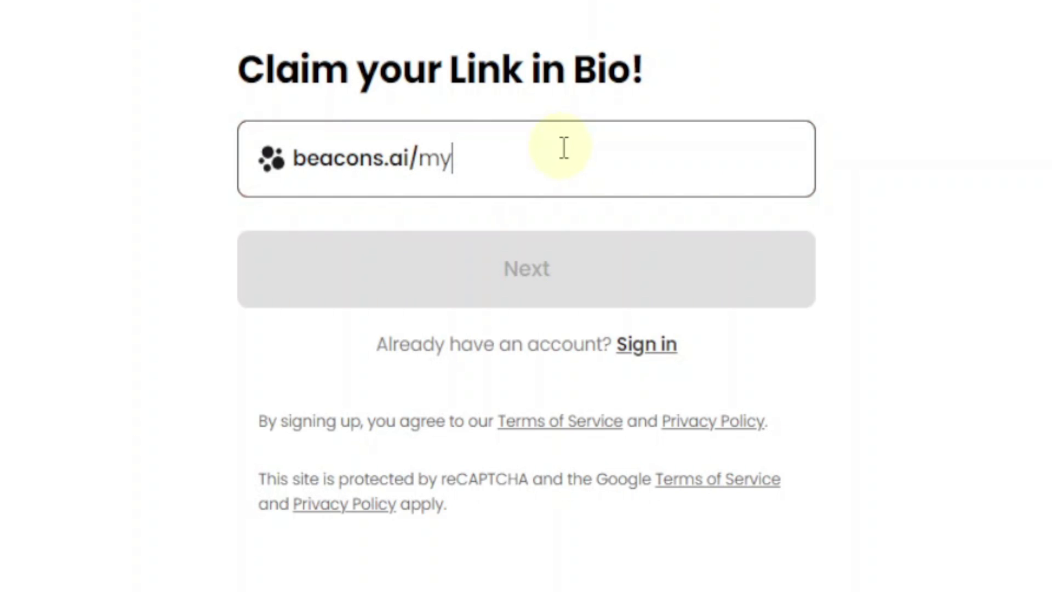
pyautogui.write('newstore')
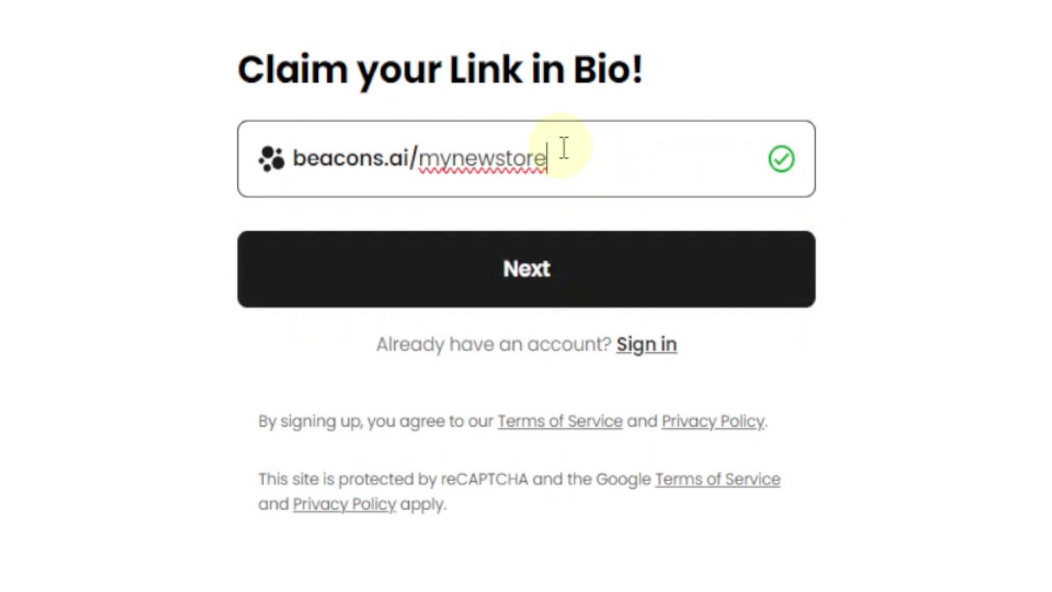
pyautogui.click(590, 279)
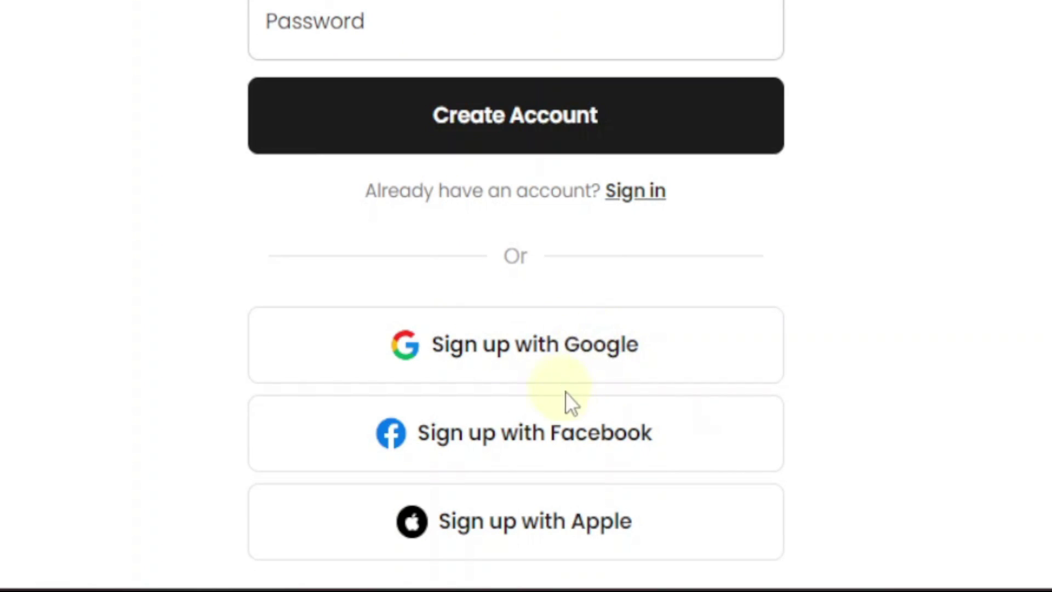
# Create the free Beacons.ai account using the Google sign-up option
pyautogui.click(515, 342)
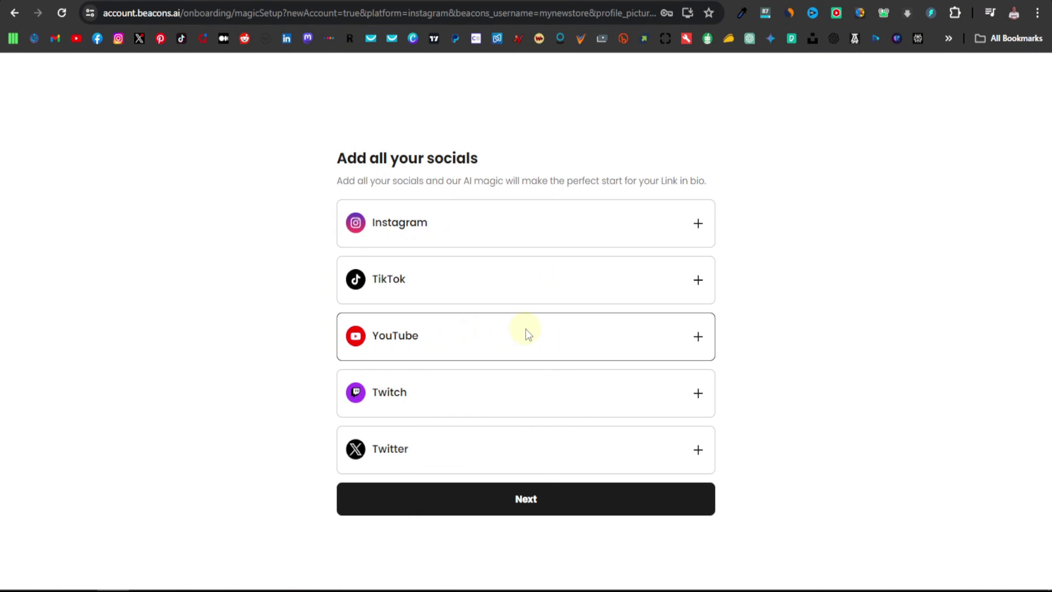
# Skip past the socials, welcome and AI features screens, keeping the suggested profile photo
pyautogui.click(535, 501)
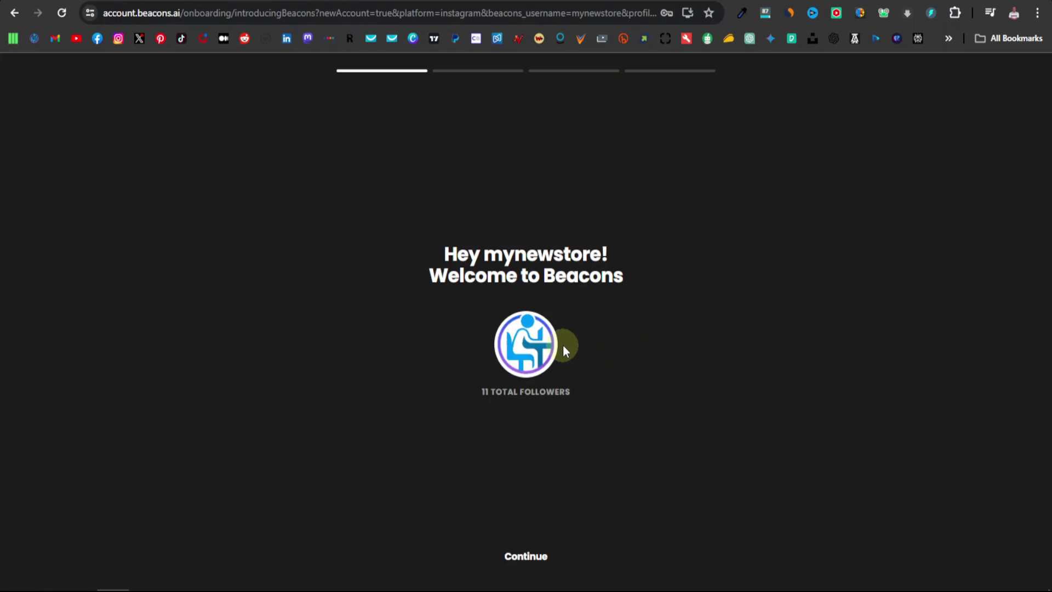
pyautogui.click(526, 556)
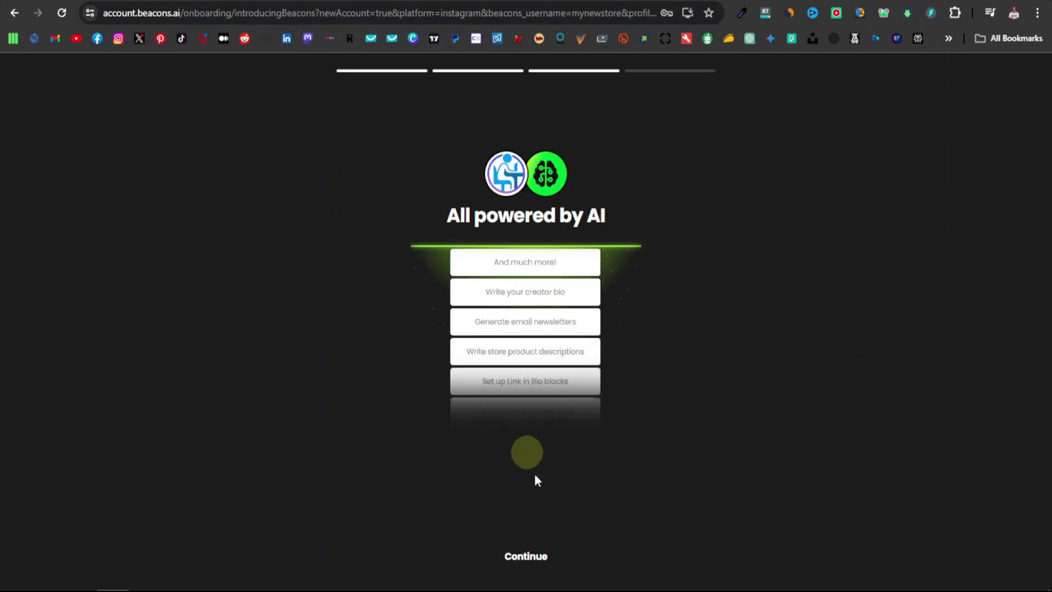
pyautogui.click(526, 556)
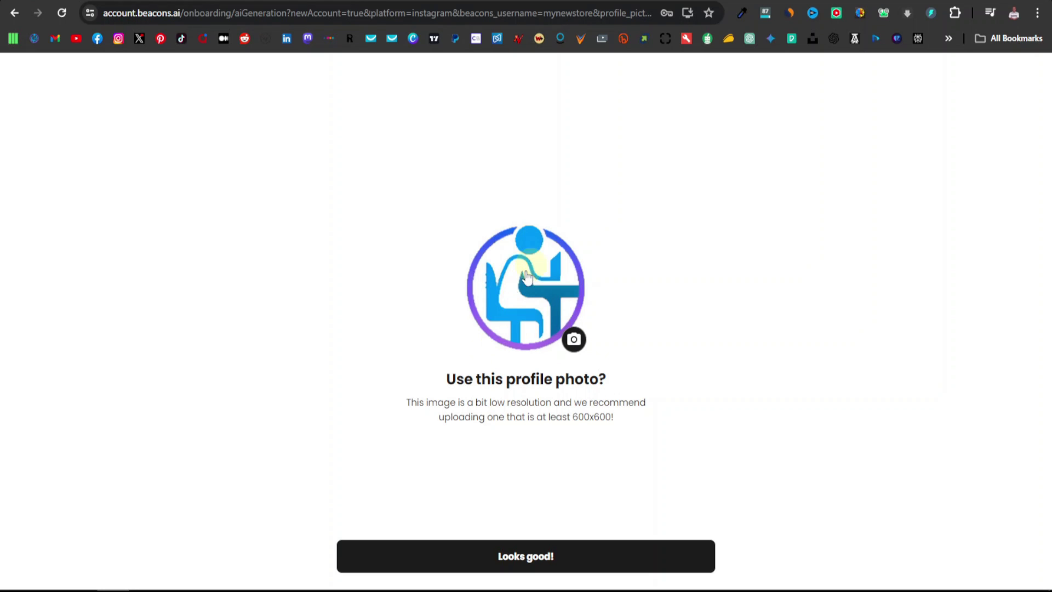
pyautogui.click(525, 557)
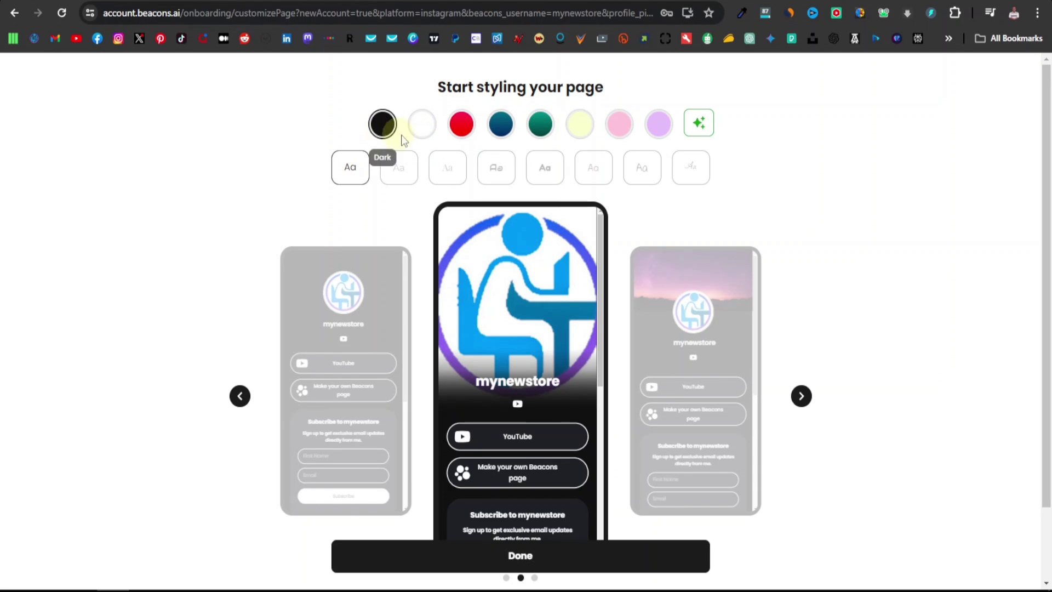
# Try the Light, Cherry, Ocean, Forest and Rose themes, settling on the purple Royal theme
pyautogui.click(421, 128)
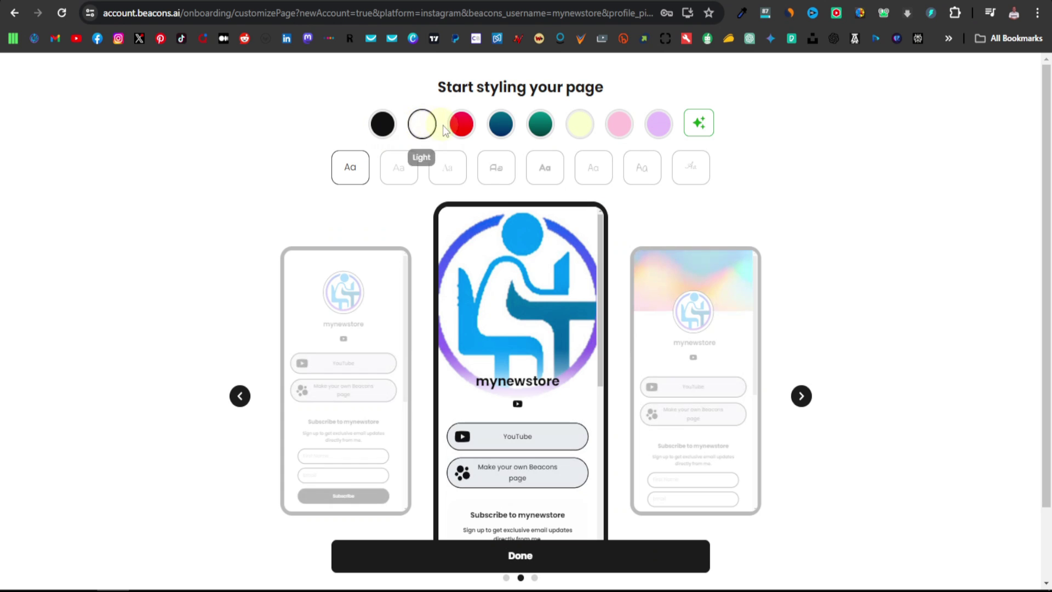
pyautogui.click(461, 125)
pyautogui.click(501, 124)
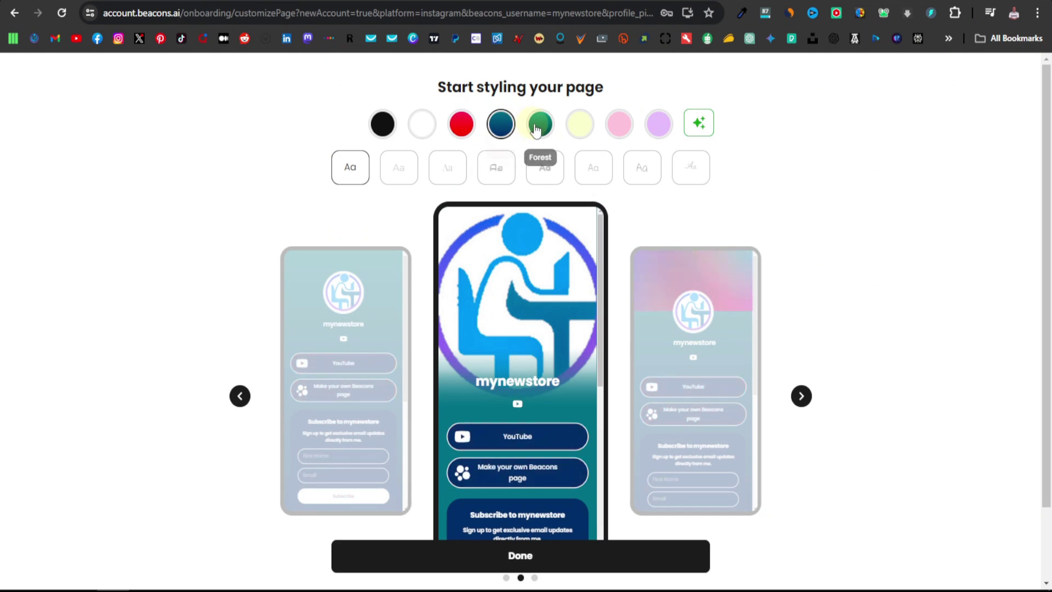
pyautogui.click(537, 127)
pyautogui.click(580, 126)
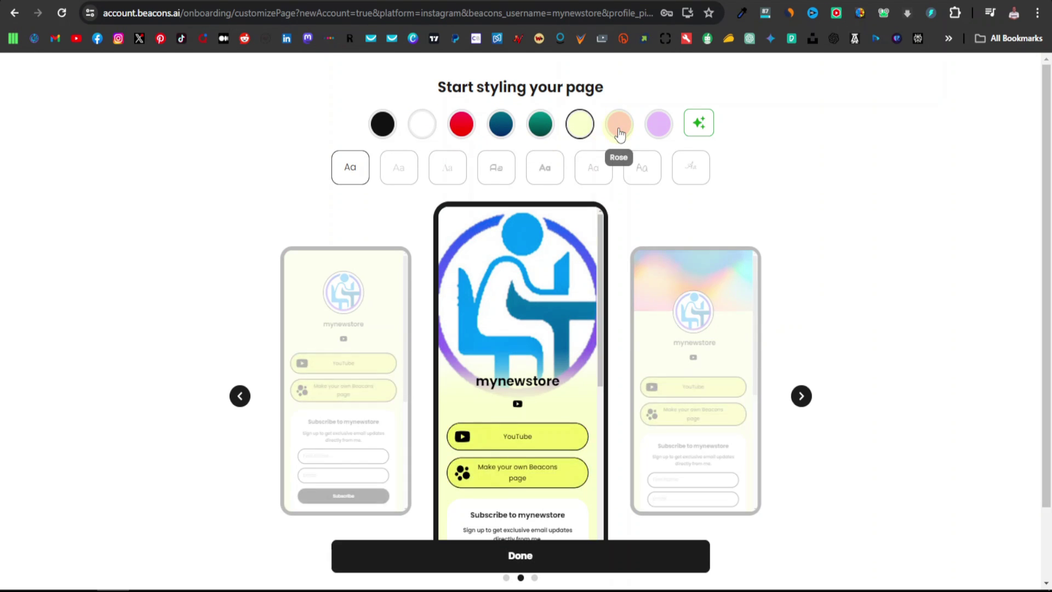
pyautogui.click(620, 131)
pyautogui.click(660, 131)
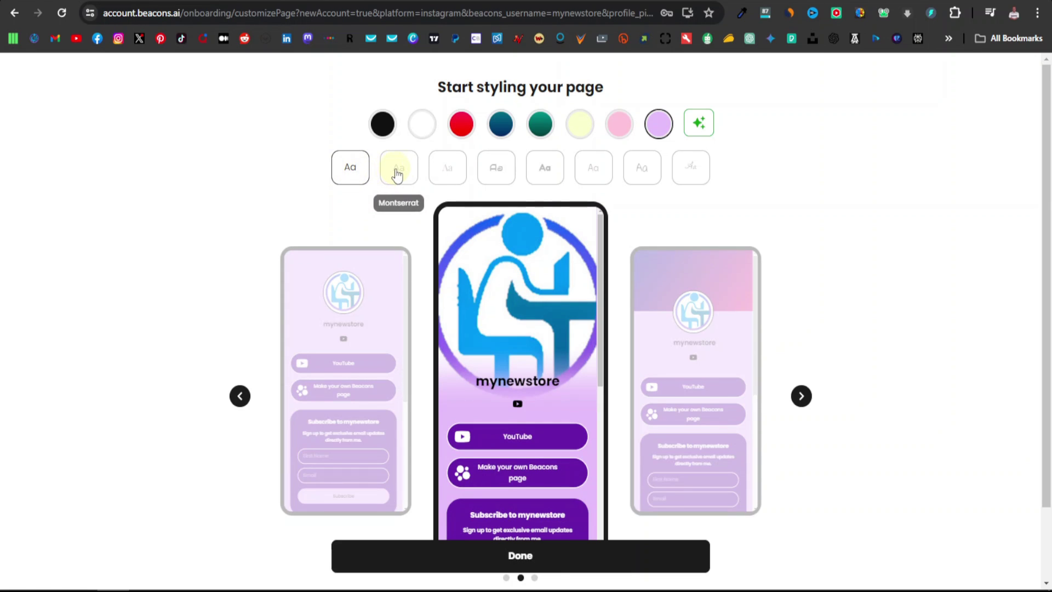
# Preview several fonts, choose Poppins for the page, and finish styling with Done
pyautogui.click(446, 171)
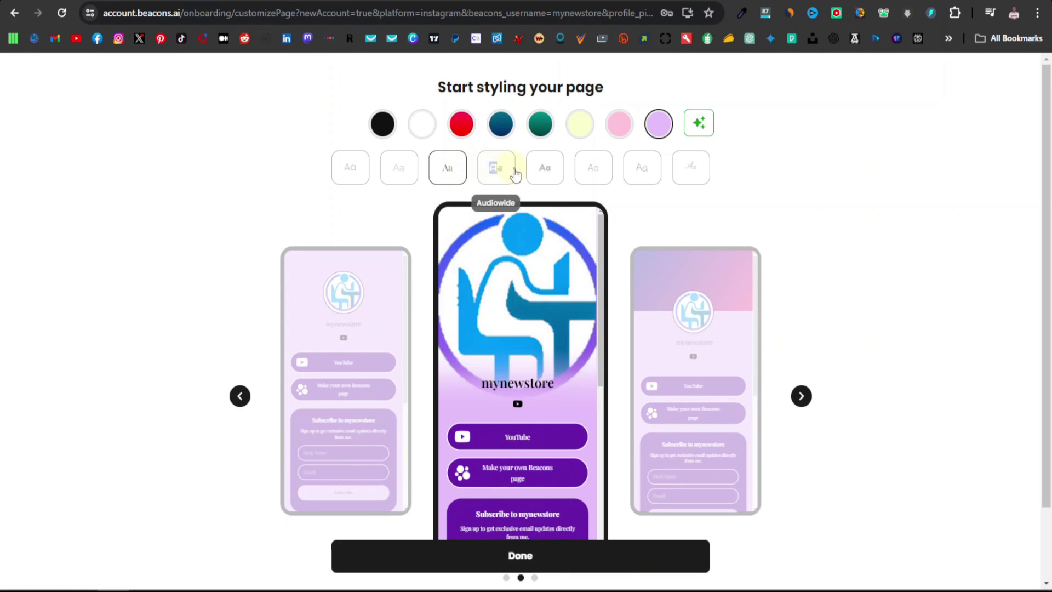
pyautogui.click(514, 173)
pyautogui.click(544, 171)
pyautogui.click(645, 172)
pyautogui.click(684, 177)
pyautogui.click(363, 182)
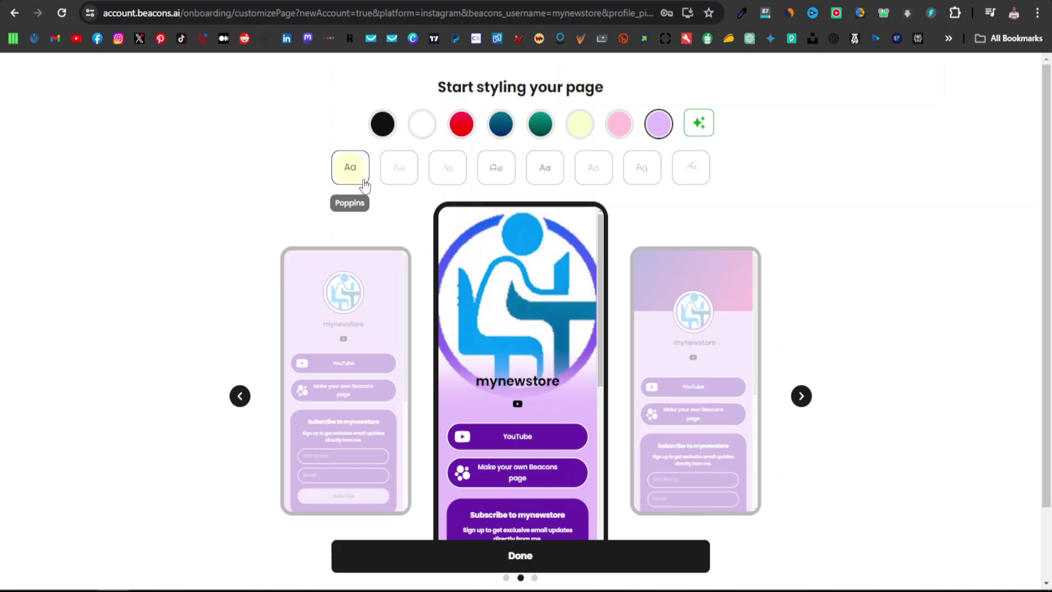
pyautogui.scroll(-2, 542, 450)
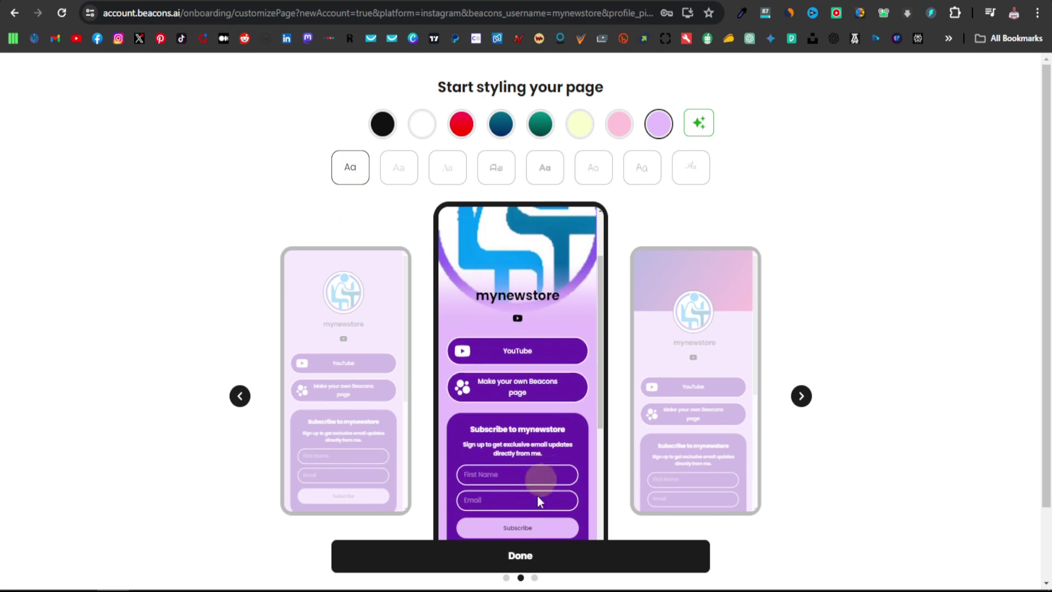
pyautogui.click(525, 558)
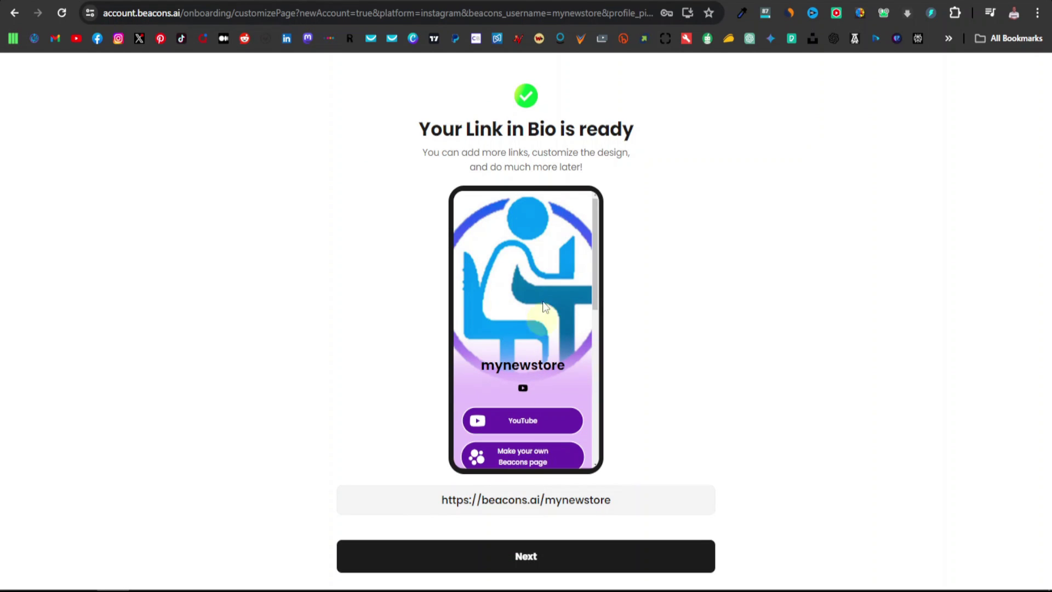
# Continue past the ready screen and answer NO to the brand deals question
pyautogui.click(529, 546)
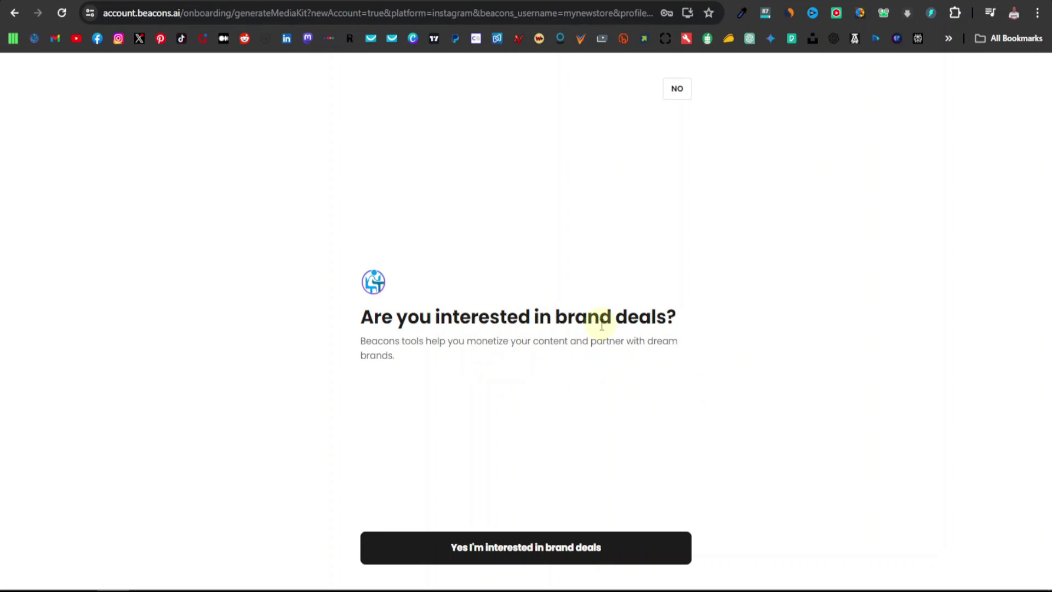
pyautogui.click(681, 88)
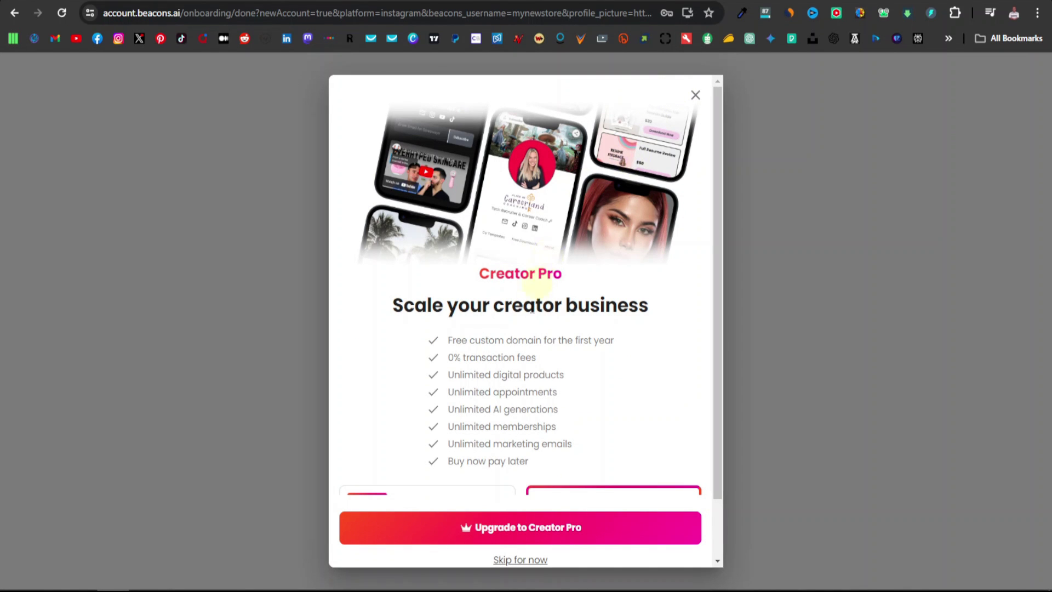
# Skip the Creator Pro upgrade with Skip for now
pyautogui.scroll(-2, 542, 359)
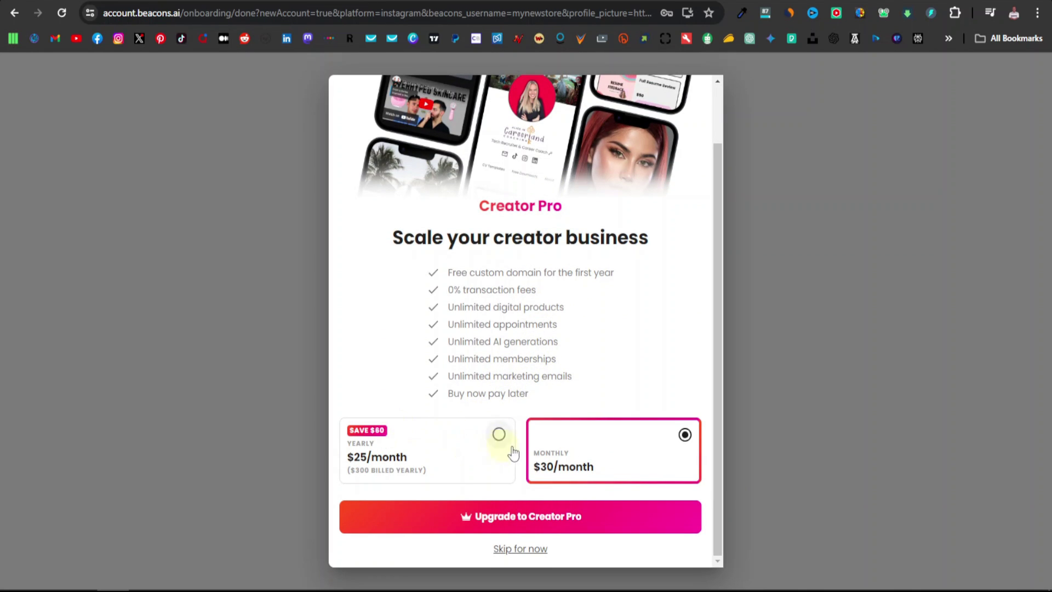
pyautogui.click(522, 549)
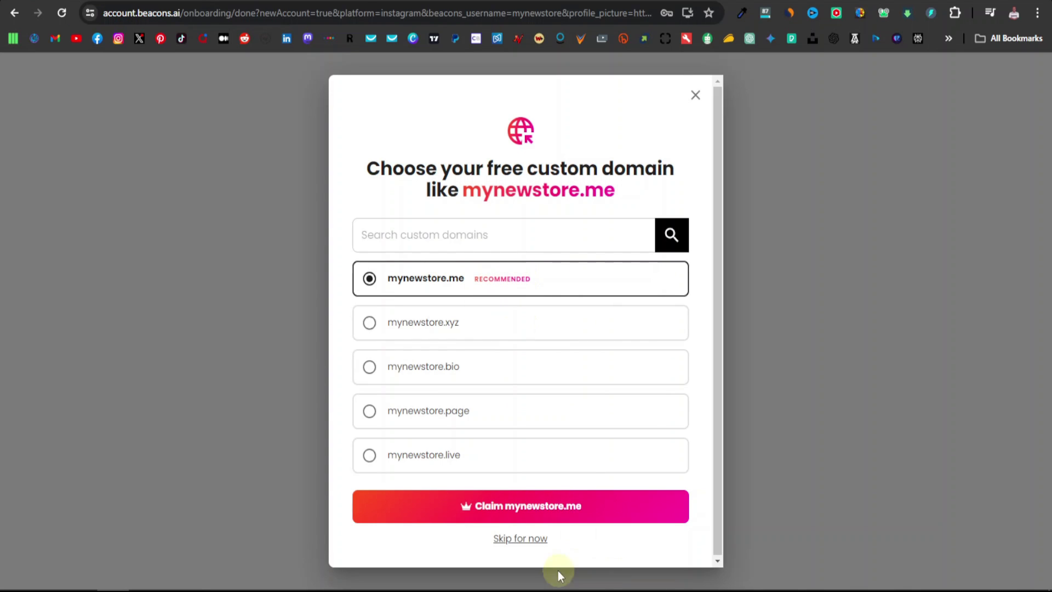
# Decline the recommended mynewstore.me custom domain with Skip for now
pyautogui.click(521, 539)
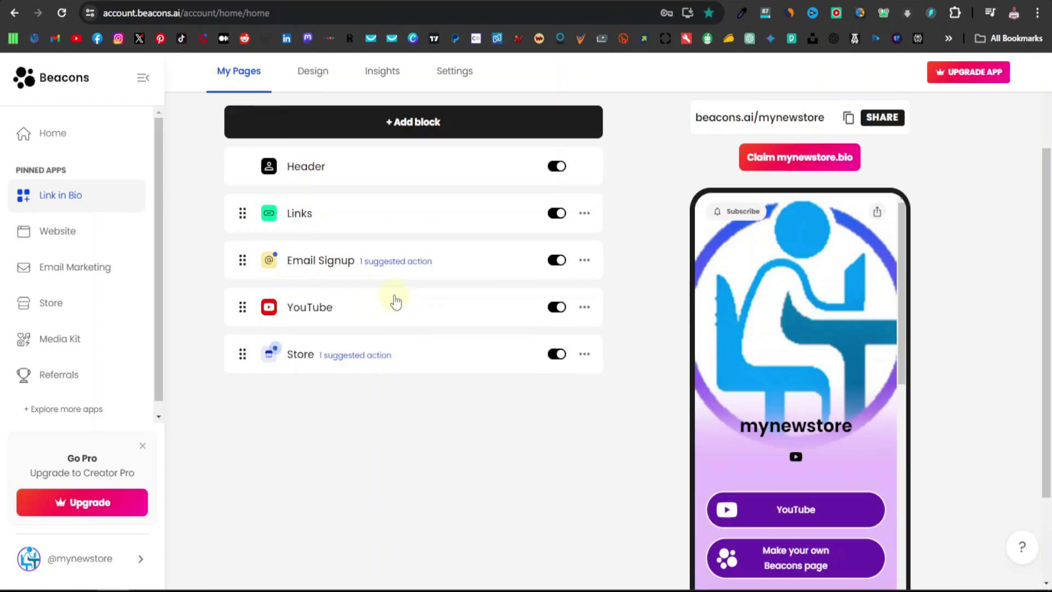
pyautogui.scroll(-3, 394, 301)
pyautogui.click(557, 157)
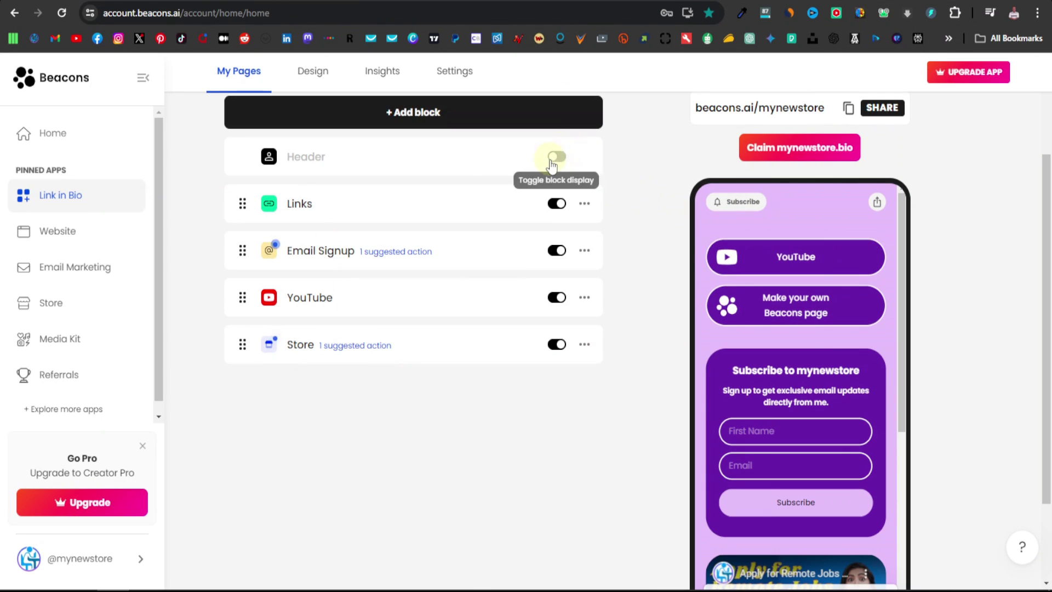
pyautogui.click(555, 159)
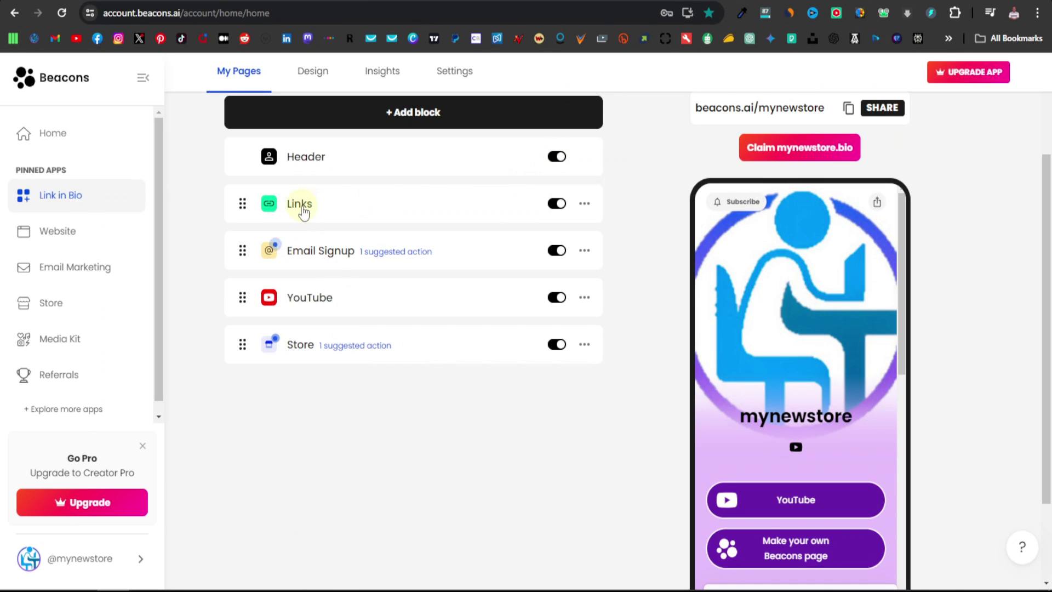
pyautogui.click(557, 204)
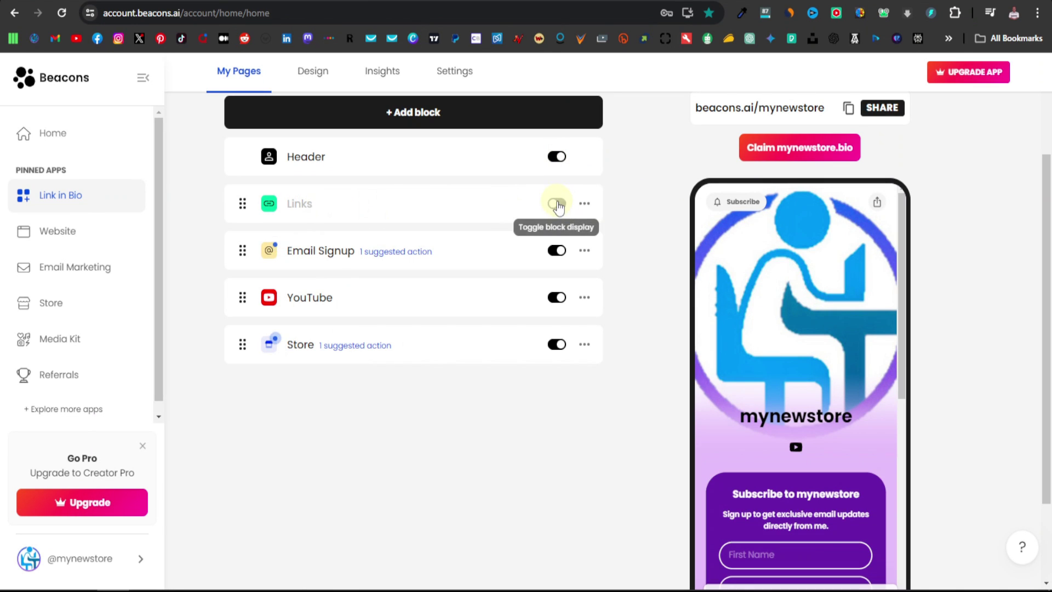
pyautogui.scroll(-2, 792, 505)
pyautogui.scroll(-1, 805, 482)
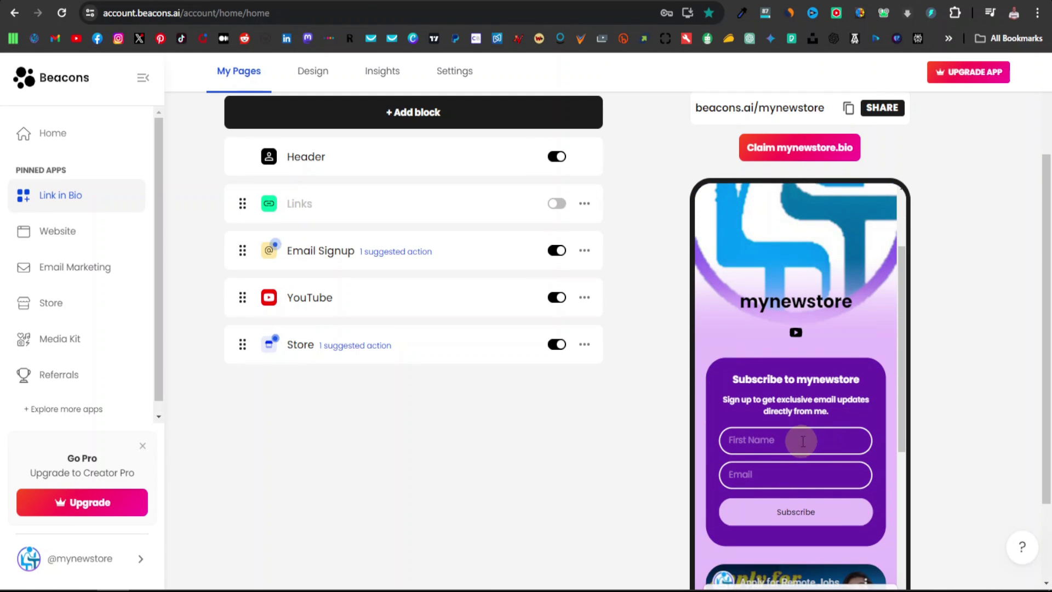
pyautogui.click(563, 206)
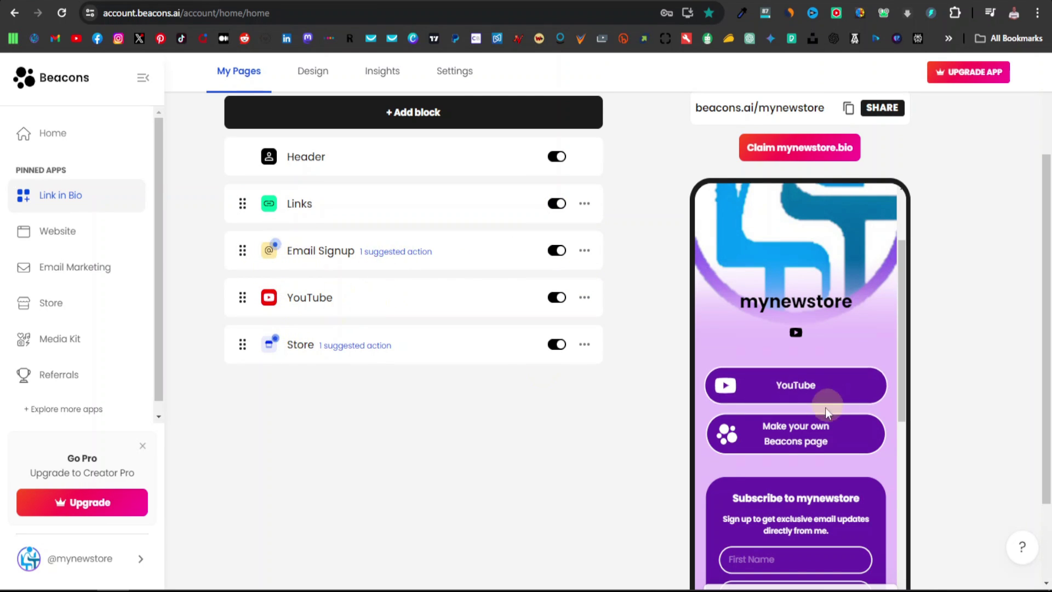
pyautogui.scroll(-4, 794, 449)
pyautogui.scroll(5, 794, 468)
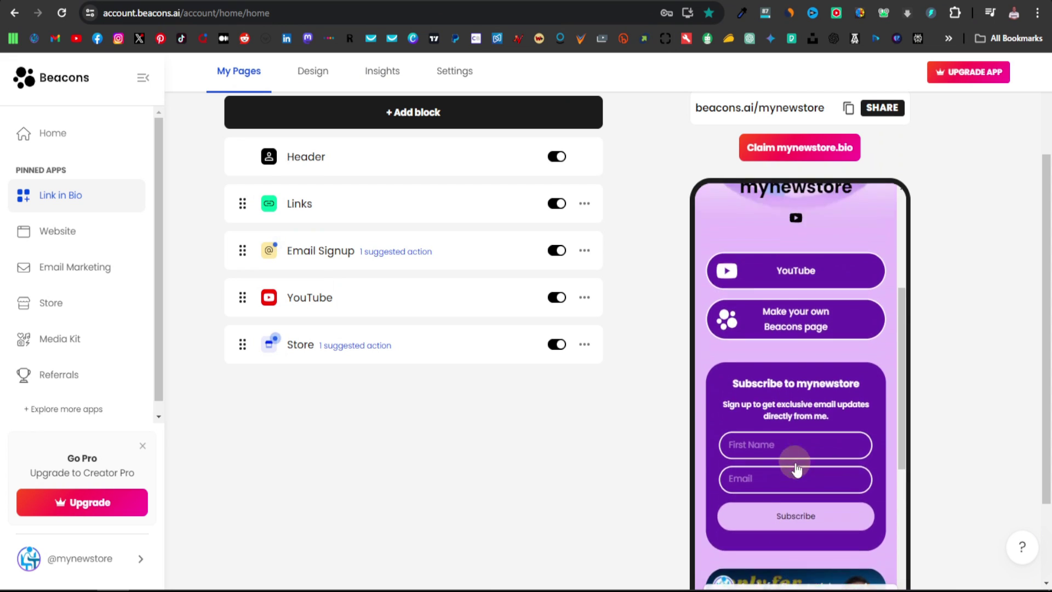
pyautogui.scroll(3, 455, 320)
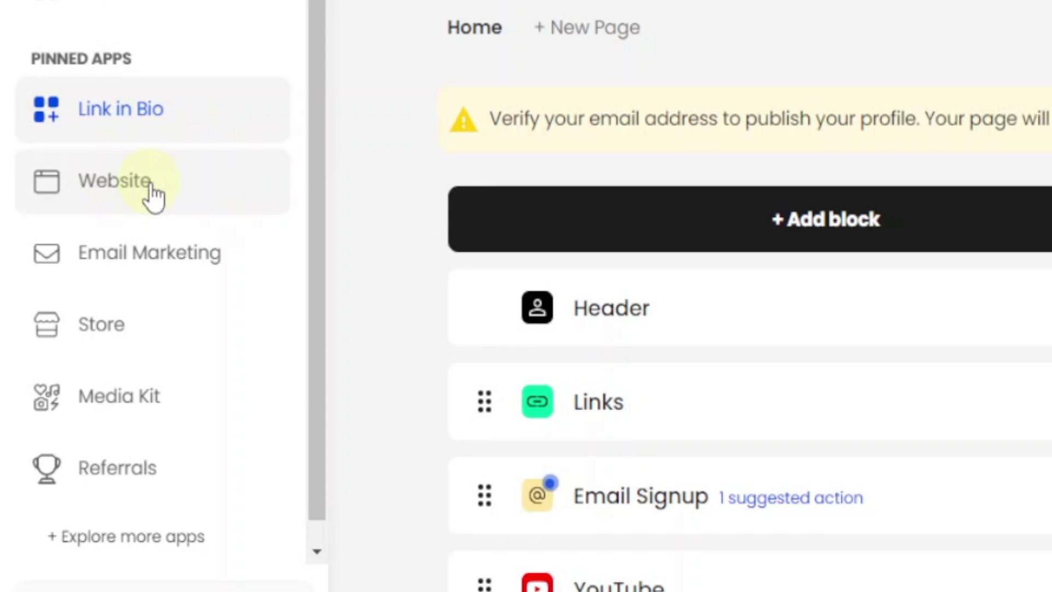
# Start a new site from the Website section and scroll the templates to Health and Wellness
pyautogui.click(144, 196)
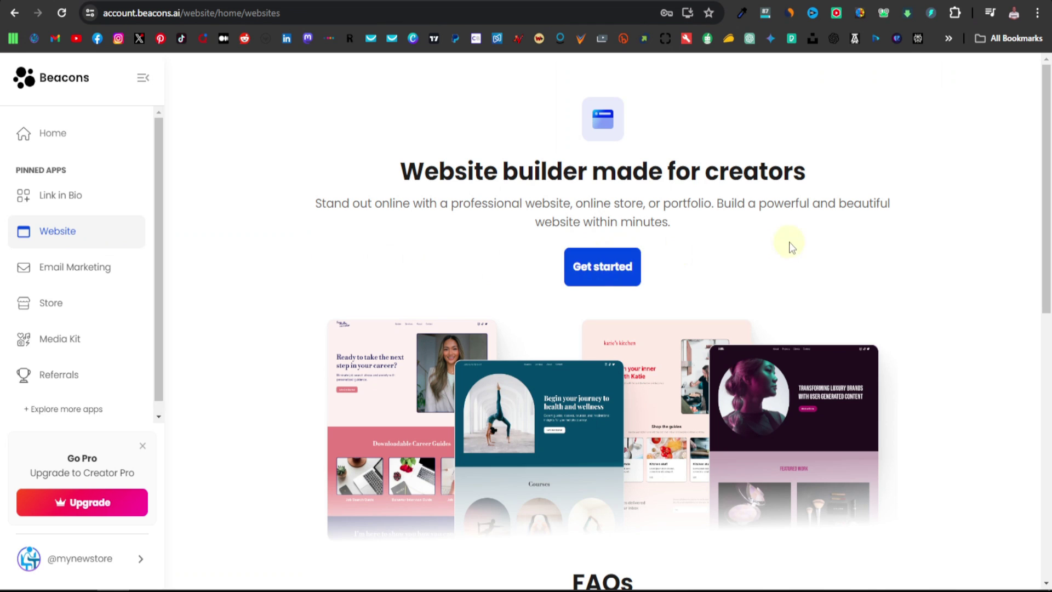
pyautogui.click(604, 278)
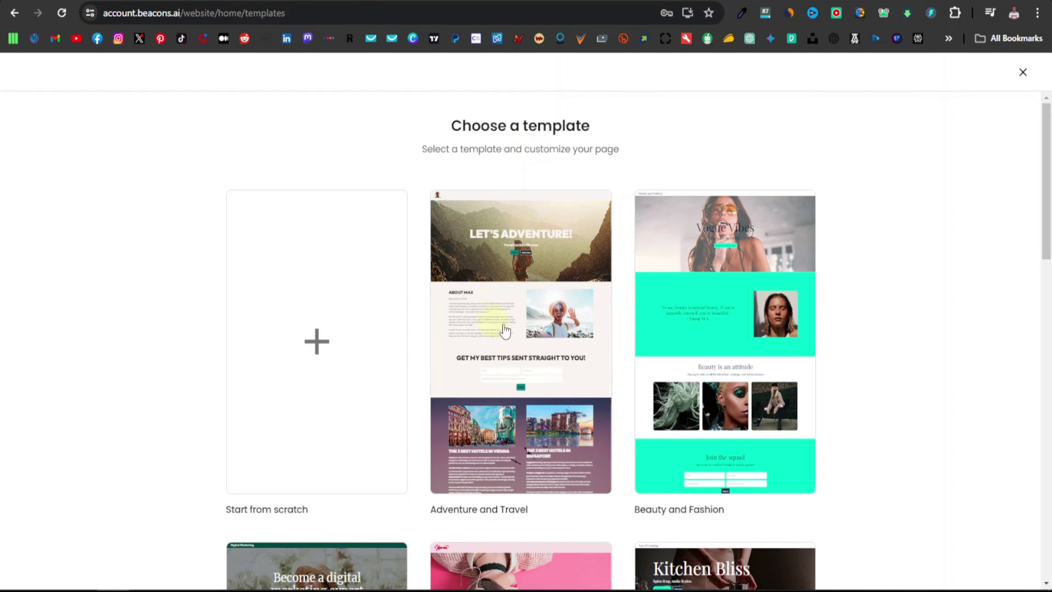
pyautogui.scroll(-3, 554, 348)
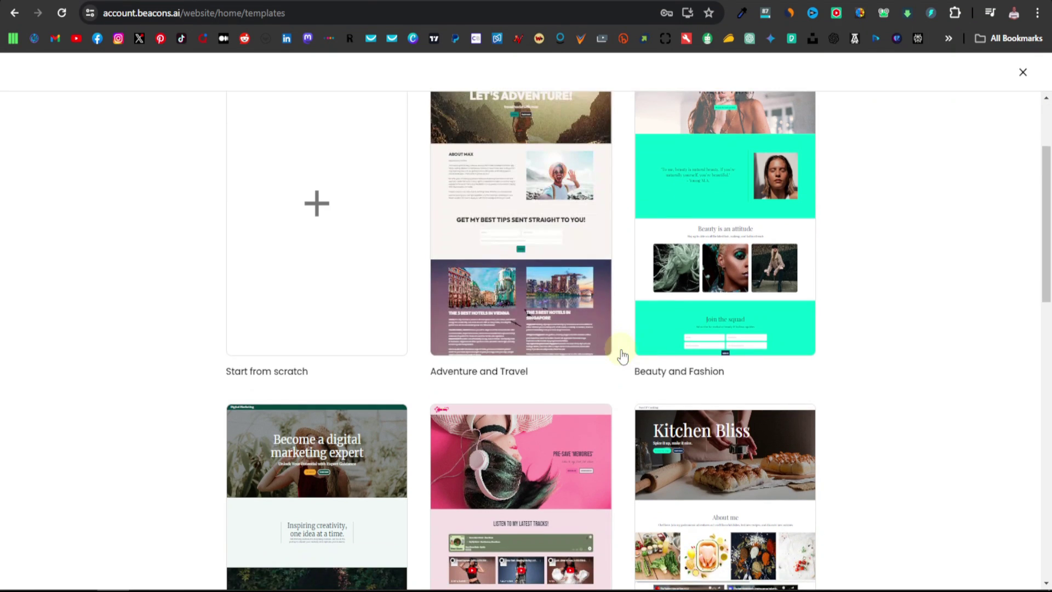
pyautogui.scroll(-3, 622, 356)
pyautogui.scroll(-6, 366, 404)
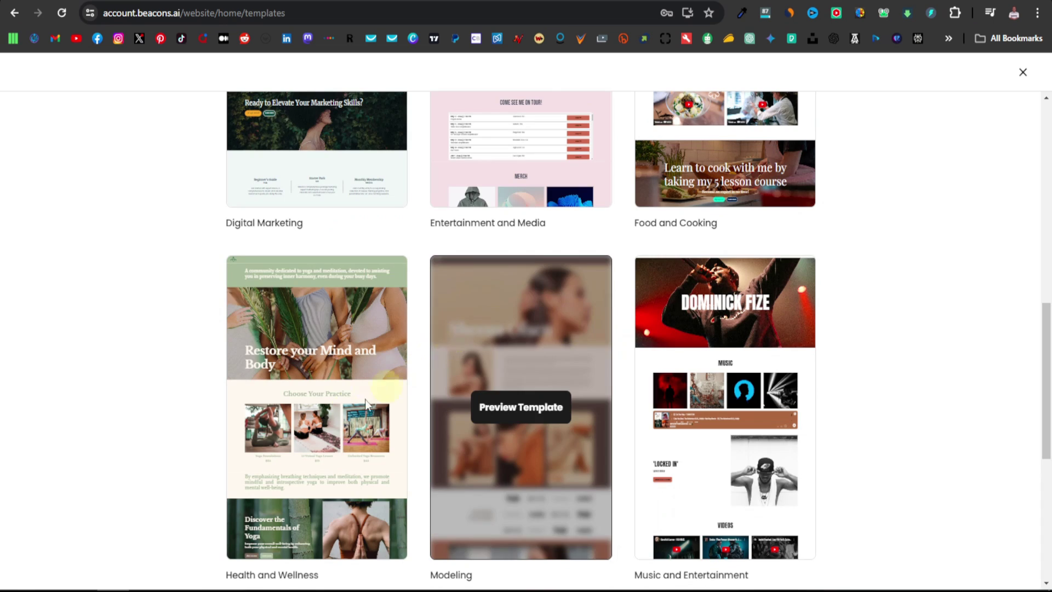
pyautogui.scroll(-2, 276, 428)
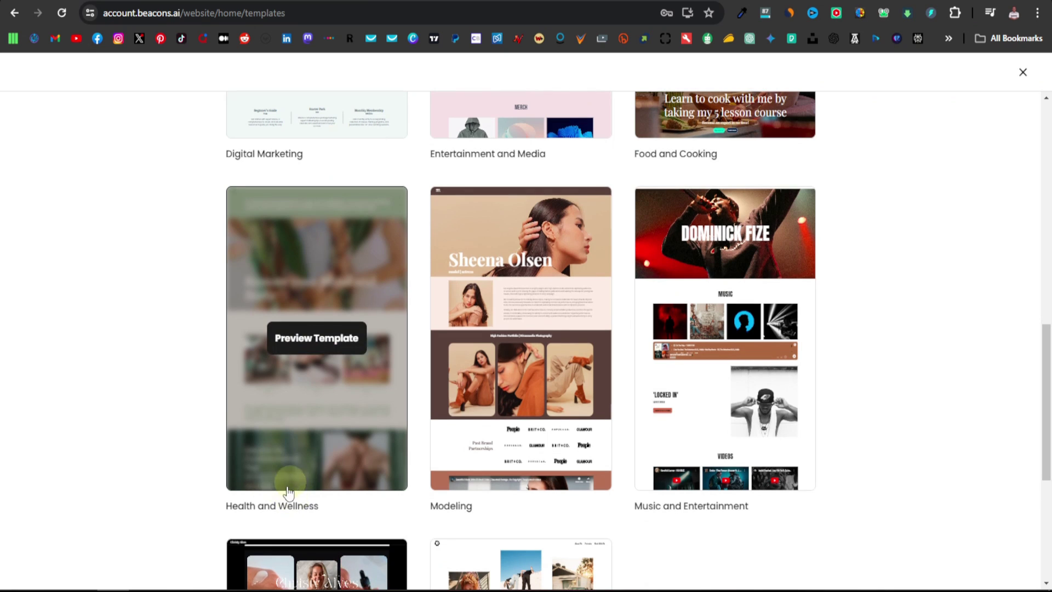
# Preview the Health and Wellness template, scrolling its yoga page and newsletter signup
pyautogui.click(284, 425)
pyautogui.scroll(-1, 541, 363)
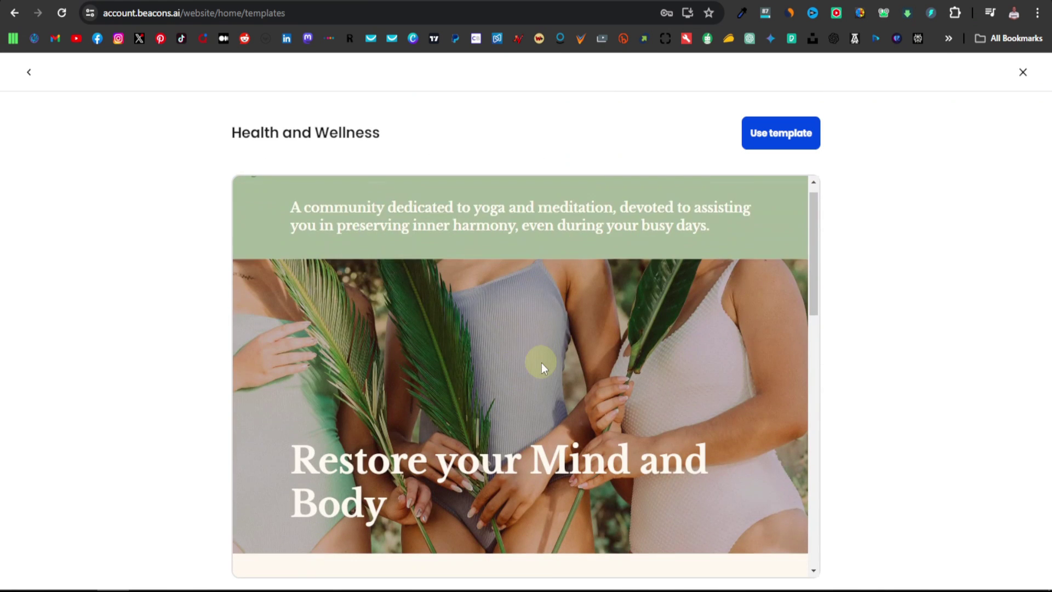
pyautogui.scroll(-12, 541, 362)
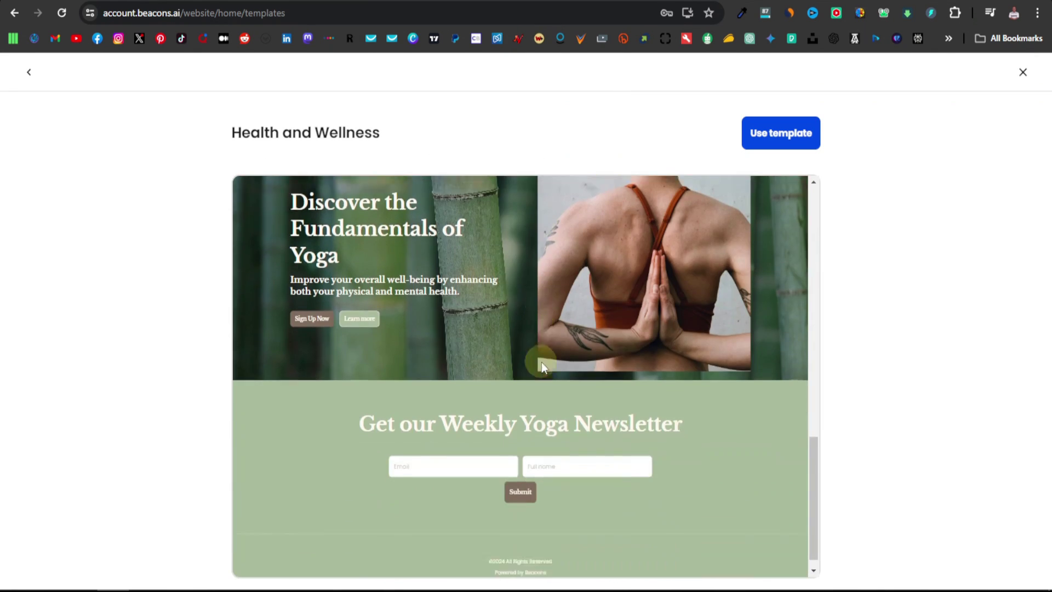
pyautogui.scroll(15, 541, 361)
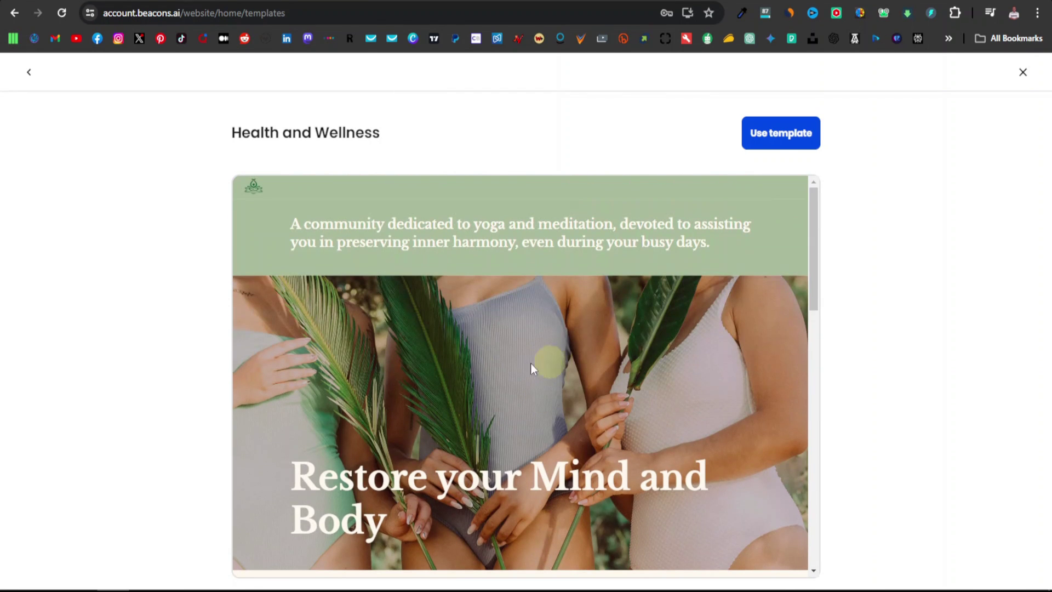
pyautogui.scroll(-10, 523, 422)
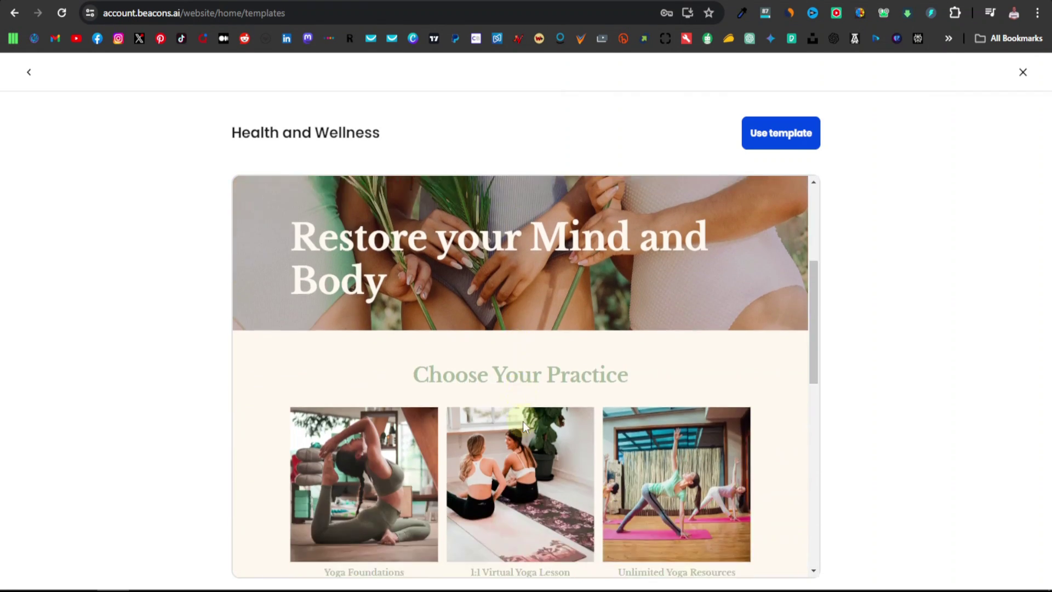
pyautogui.scroll(10, 524, 419)
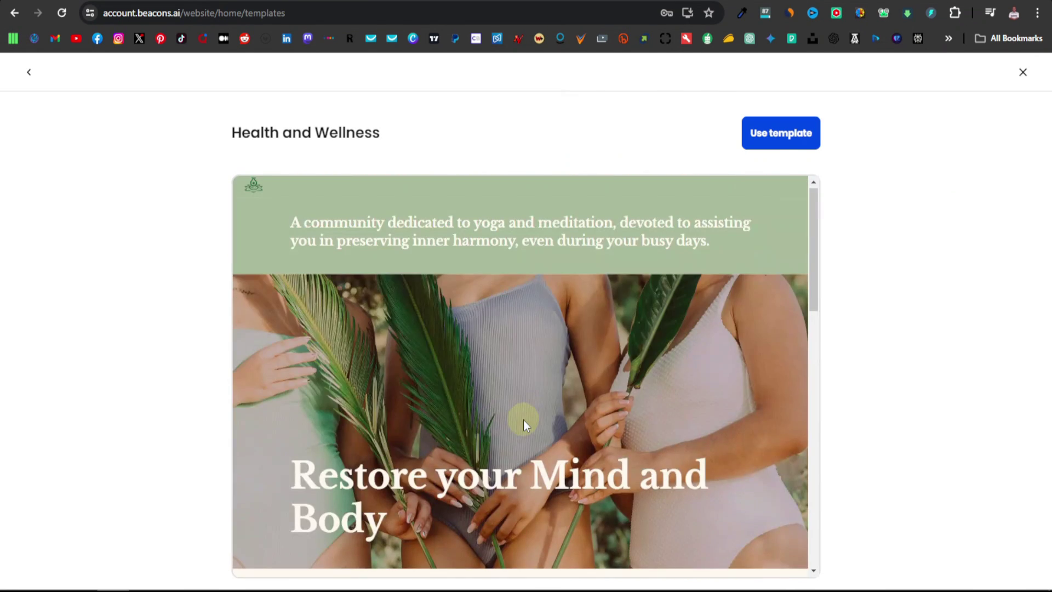
# Apply the Health and Wellness template and scroll through its sections in the builder
pyautogui.click(782, 133)
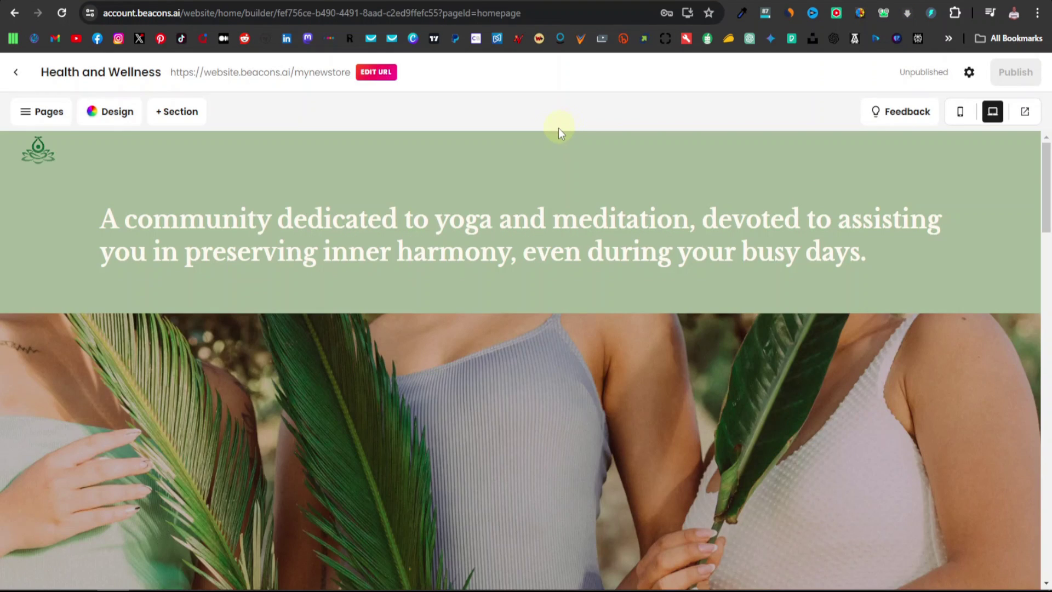
pyautogui.scroll(-20, 291, 214)
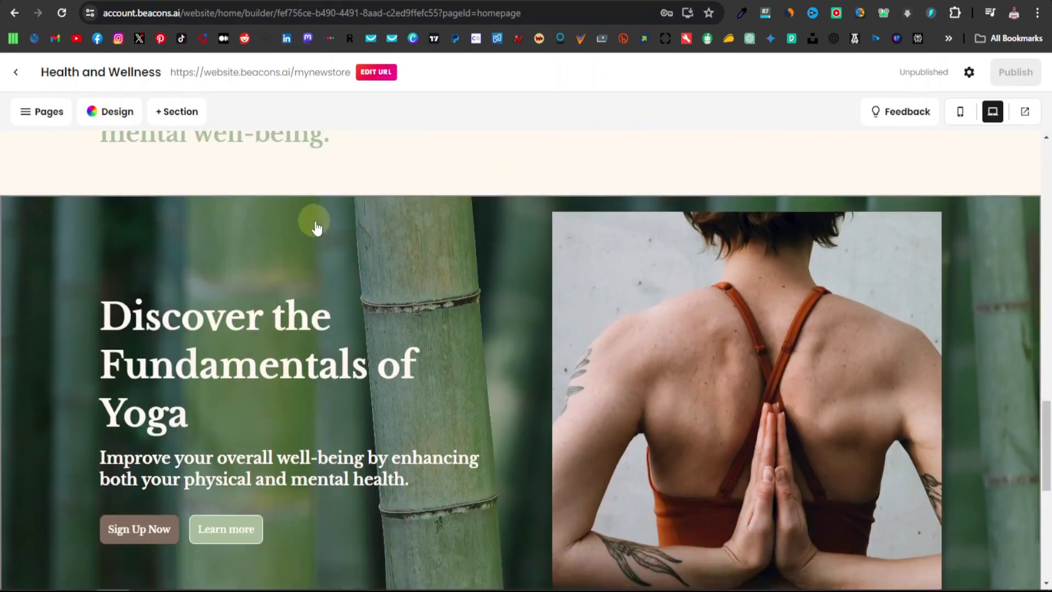
pyautogui.scroll(20, 342, 242)
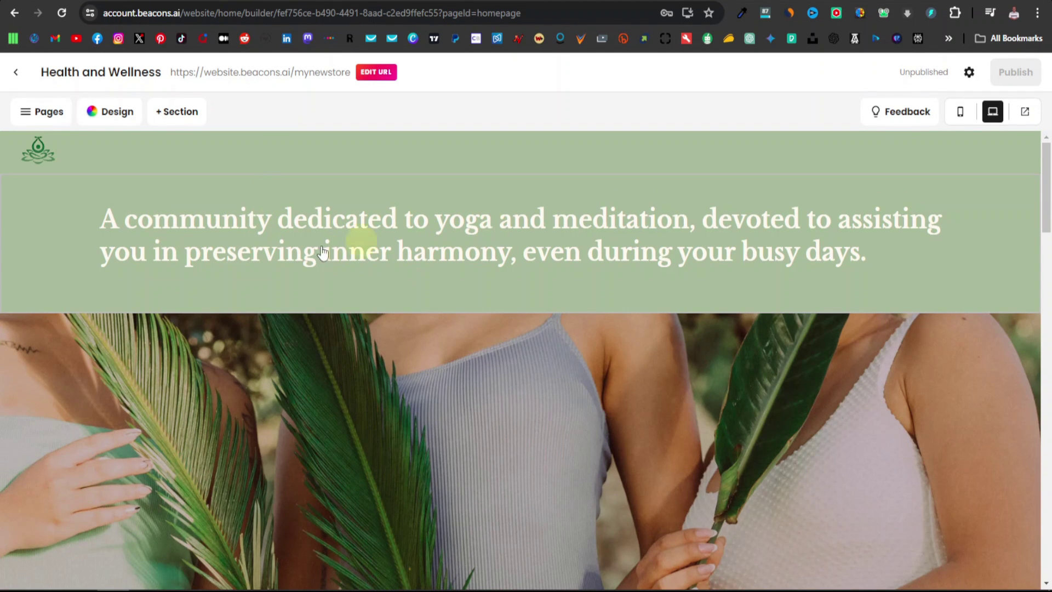
pyautogui.scroll(-3, 471, 329)
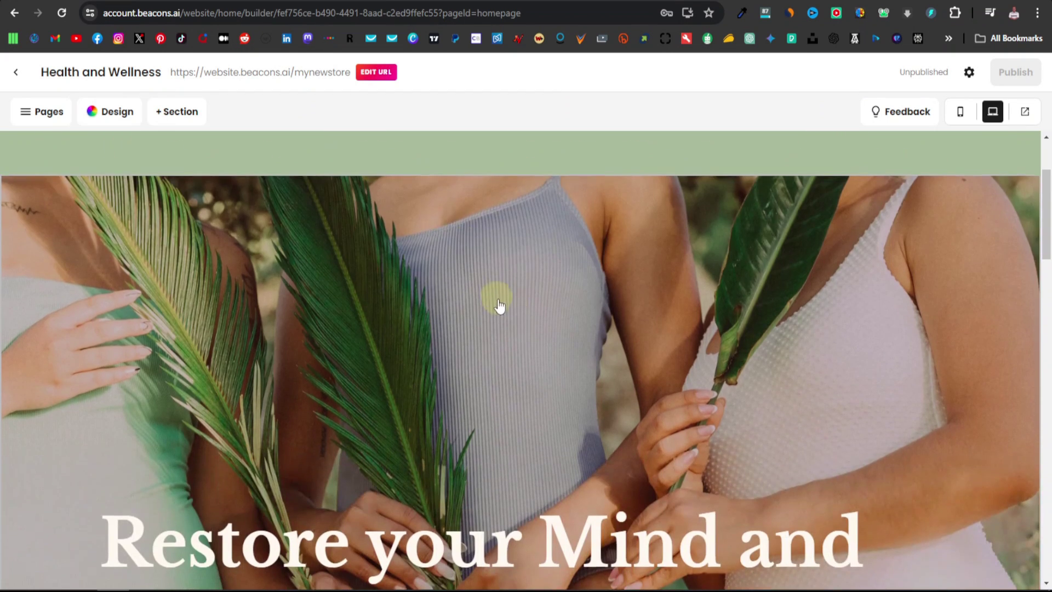
pyautogui.scroll(-3, 499, 306)
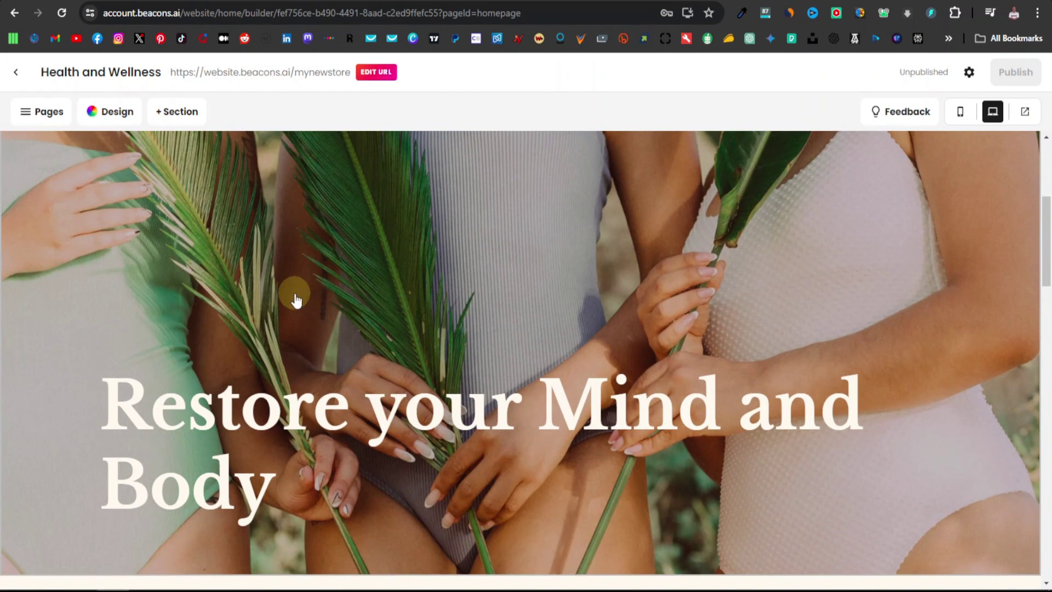
pyautogui.scroll(-10, 296, 300)
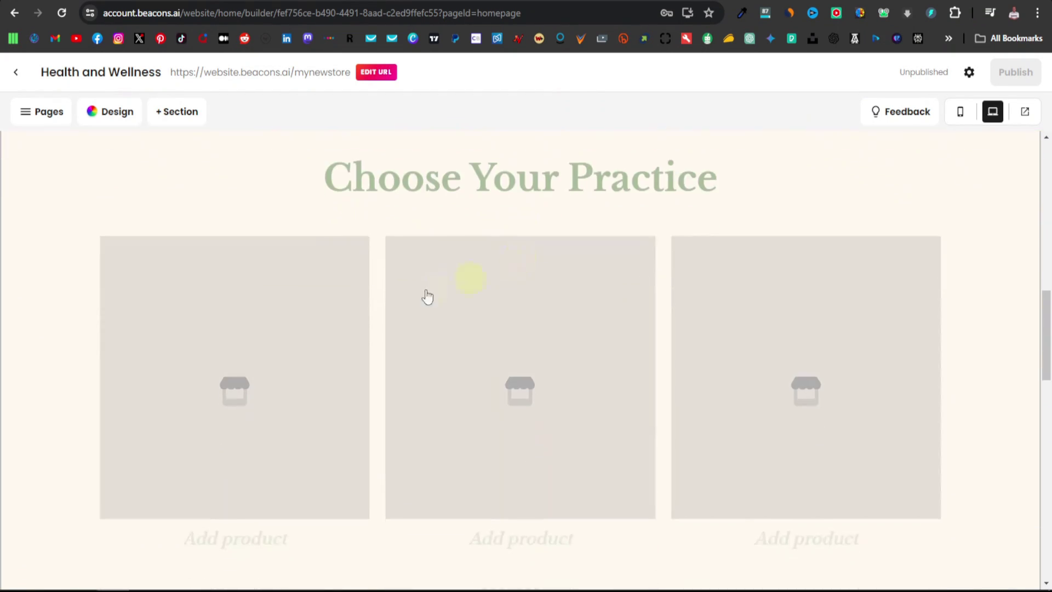
pyautogui.scroll(-3, 575, 297)
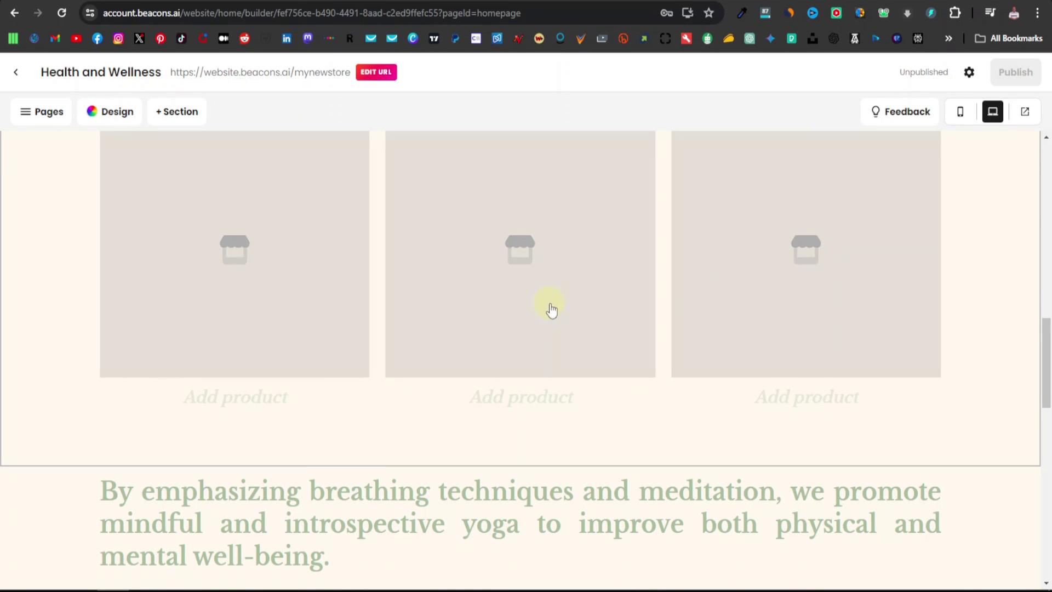
pyautogui.scroll(-15, 551, 310)
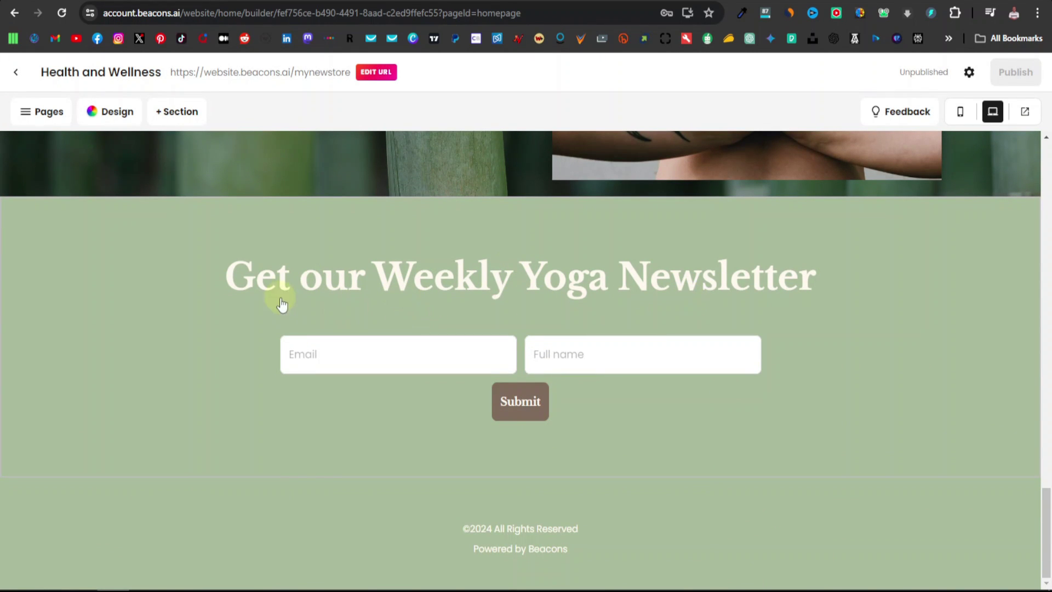
pyautogui.scroll(20, 455, 447)
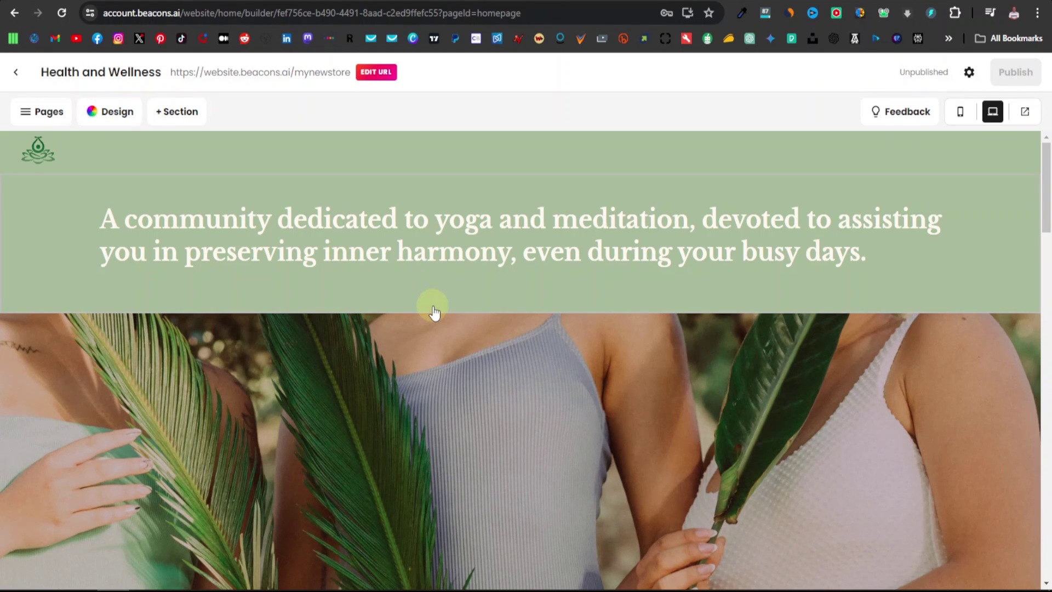
pyautogui.scroll(-8, 431, 312)
pyautogui.scroll(8, 455, 357)
pyautogui.scroll(-2, 509, 255)
pyautogui.scroll(2, 486, 247)
# On the Free PLR Downloads site, filter the ebooks by the Health tag
pyautogui.hotkey('ctrl', 'Tab')
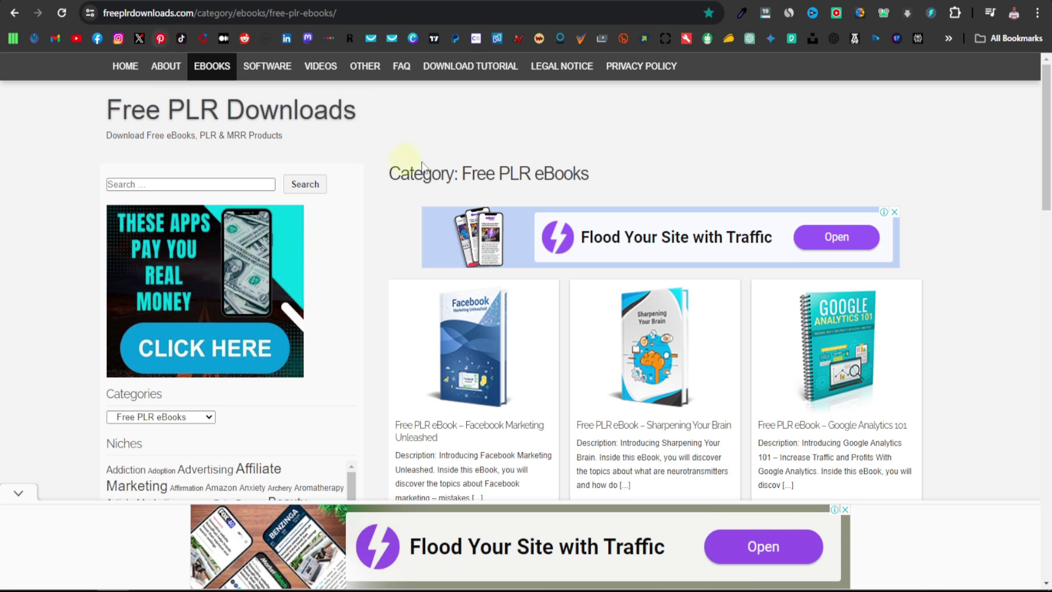
pyautogui.scroll(-4, 926, 241)
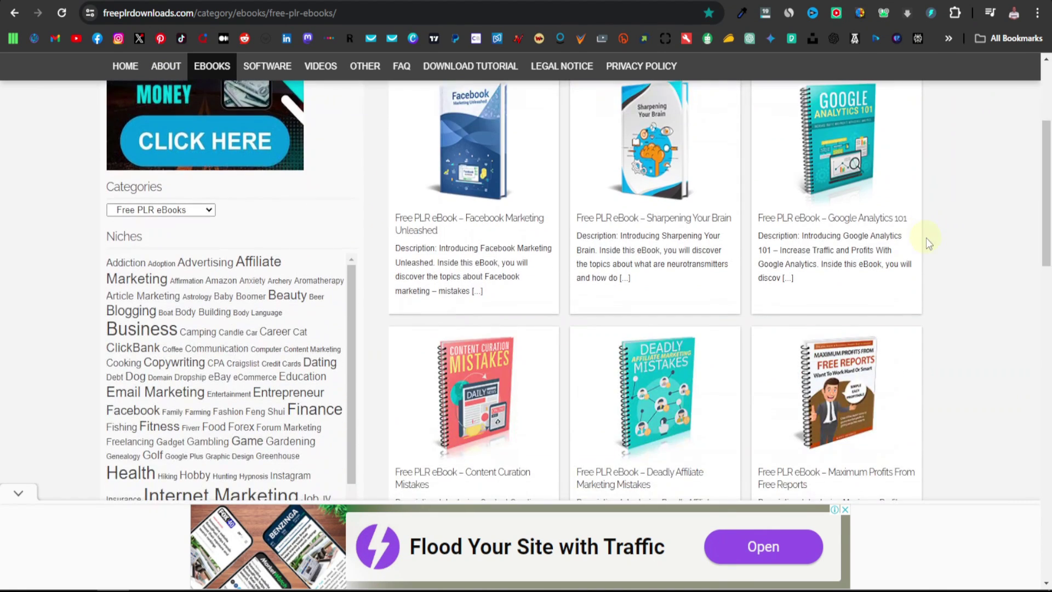
pyautogui.scroll(-5, 370, 377)
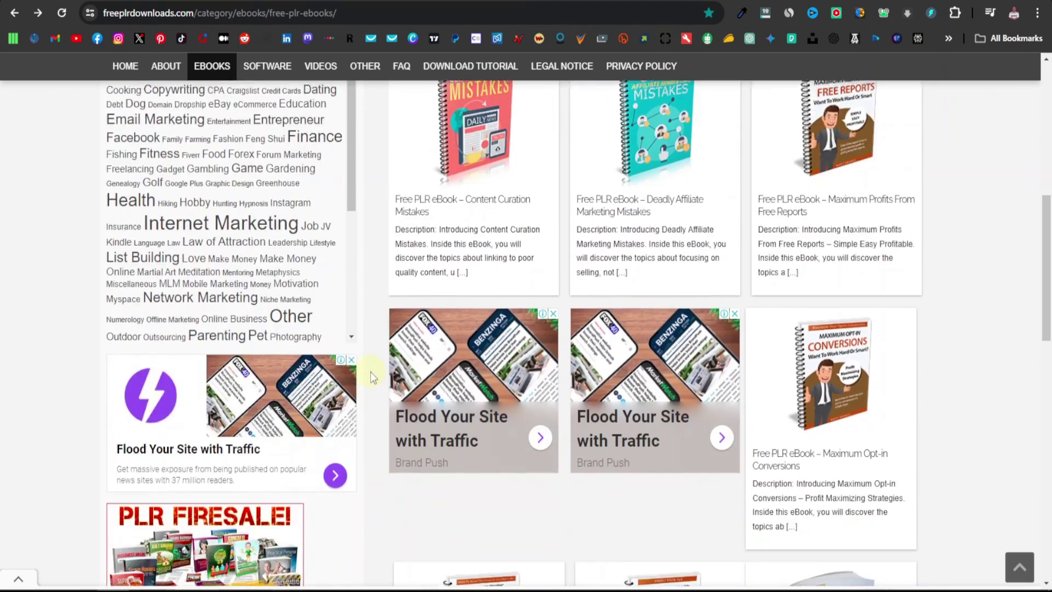
pyautogui.scroll(4, 370, 377)
pyautogui.scroll(3, 370, 372)
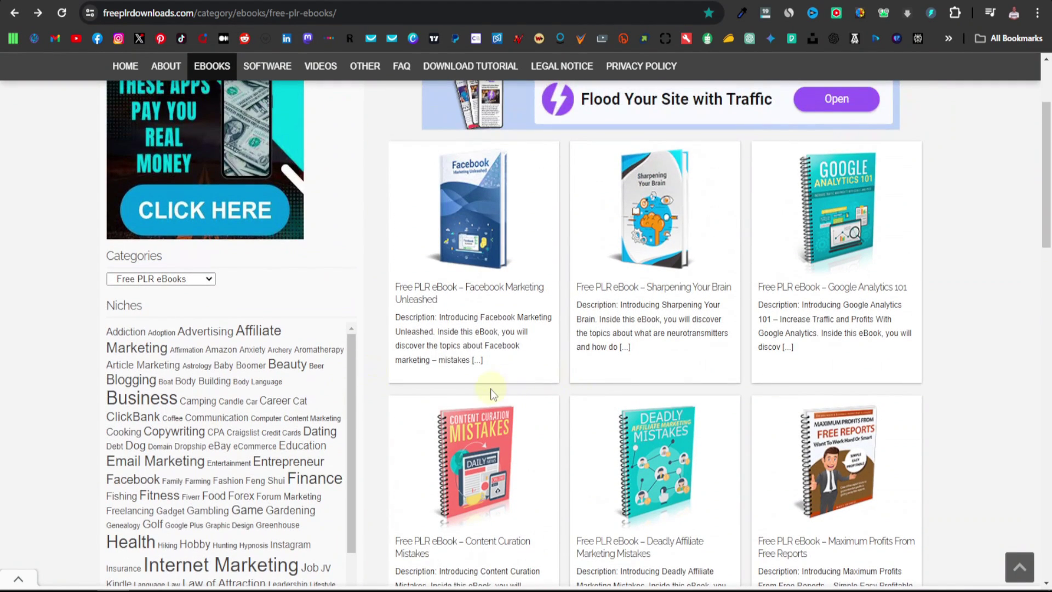
pyautogui.scroll(-3, 410, 406)
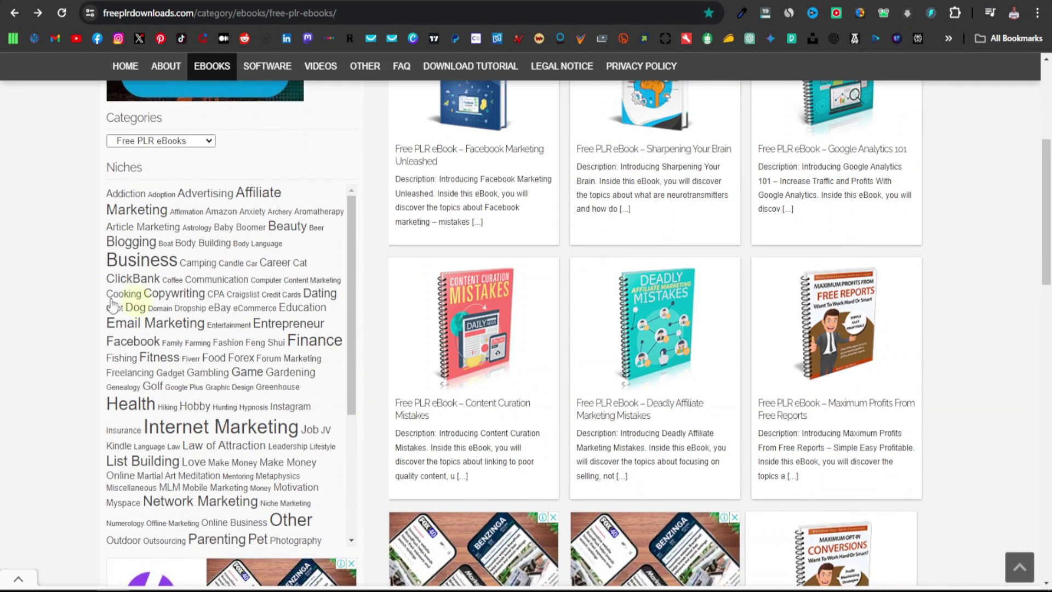
pyautogui.scroll(-1, 187, 298)
pyautogui.scroll(1, 207, 301)
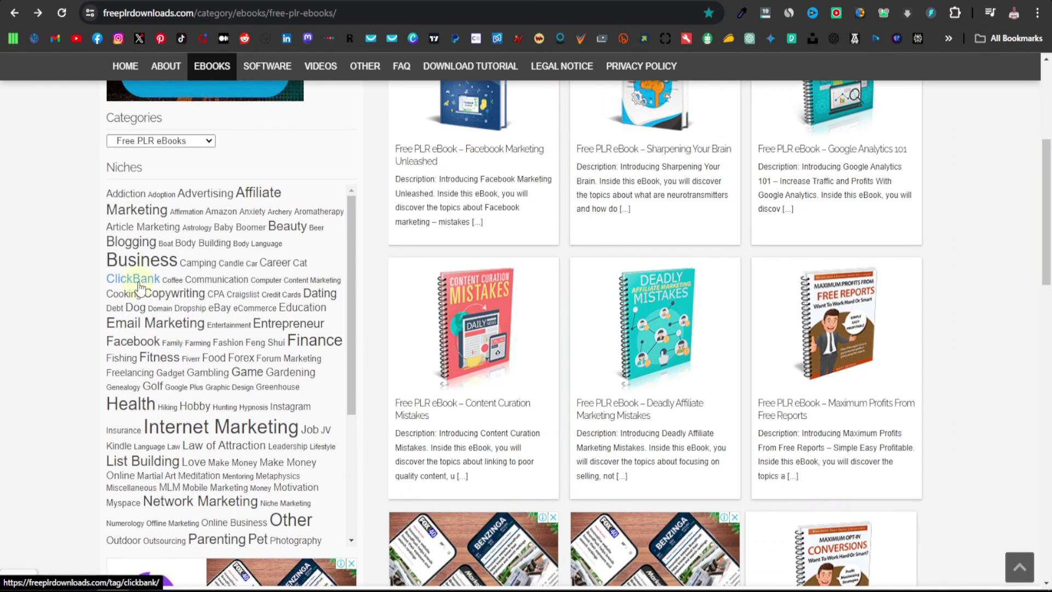
pyautogui.click(137, 410)
# Open the 'A Healthy Guide to Eating' ebook page from the Health listings
pyautogui.scroll(-5, 505, 345)
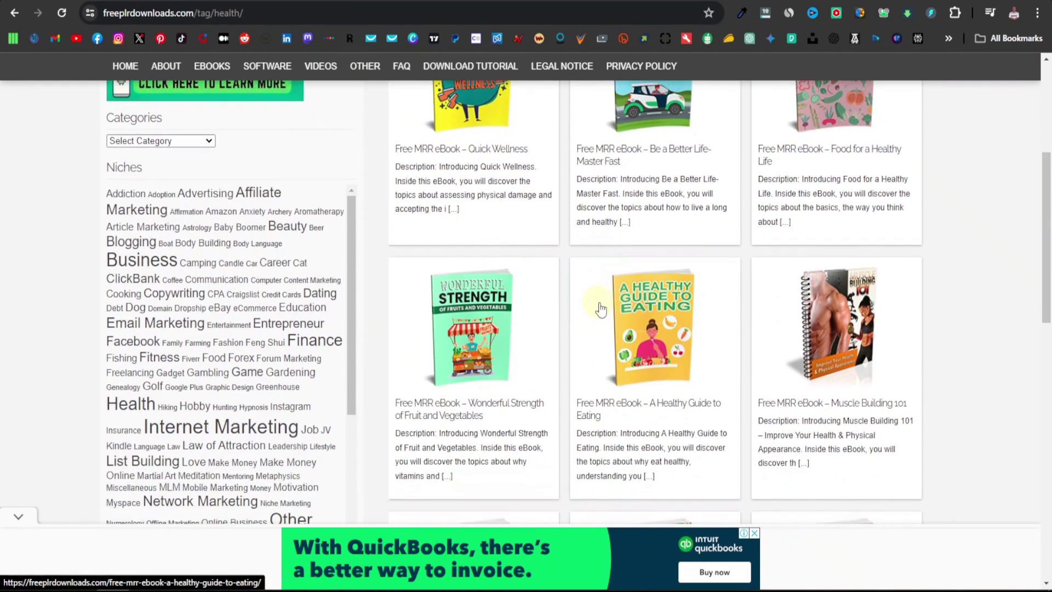
pyautogui.scroll(-8, 601, 310)
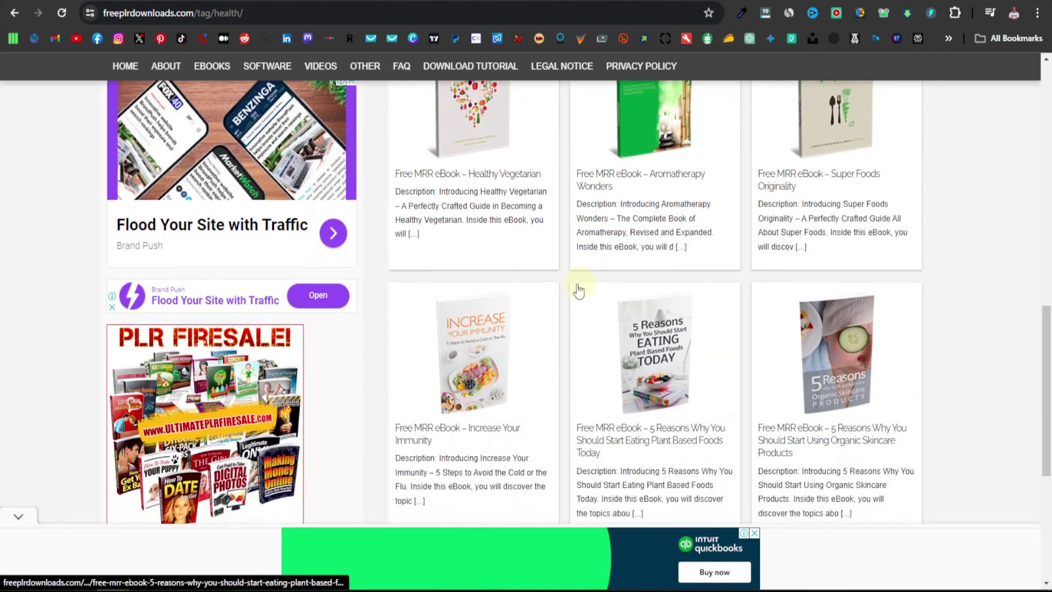
pyautogui.scroll(-2, 579, 291)
pyautogui.scroll(10, 576, 293)
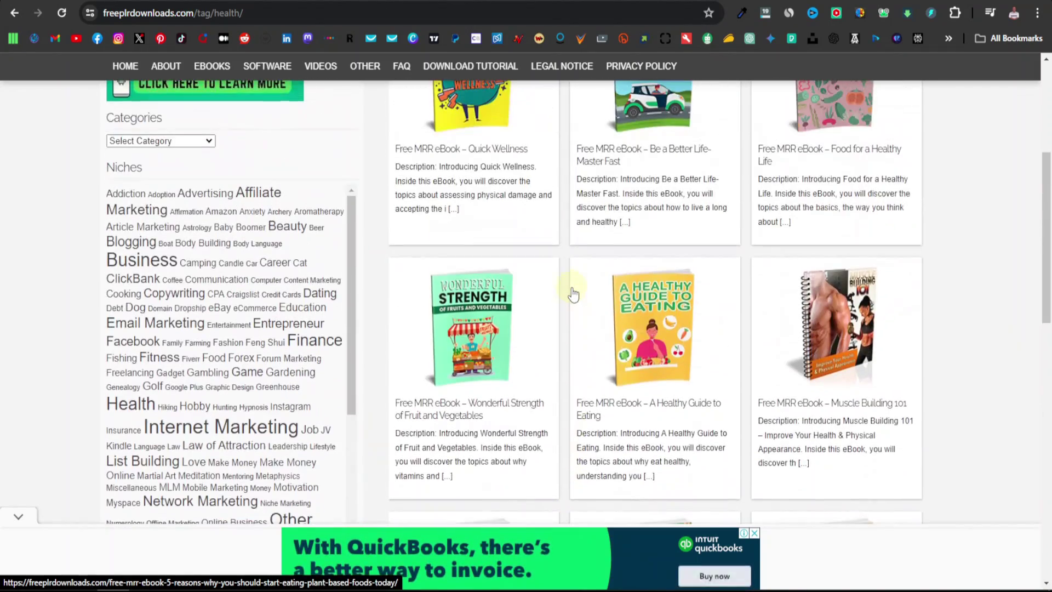
pyautogui.scroll(2, 573, 295)
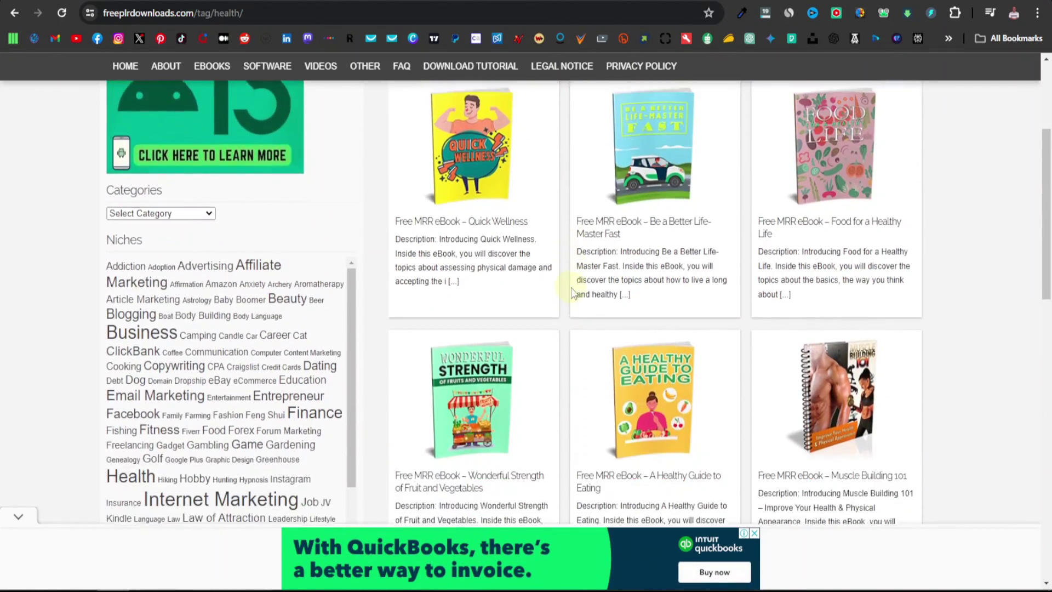
pyautogui.scroll(-2, 569, 291)
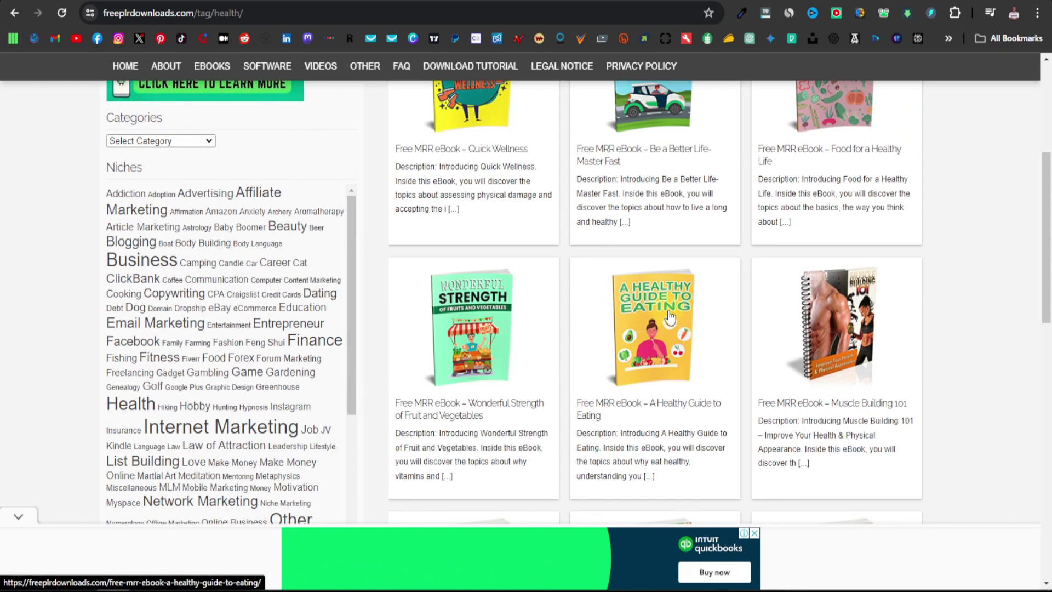
pyautogui.click(663, 342)
# Download the ebook and open its zip archive from Chrome's recent downloads
pyautogui.scroll(-12, 660, 340)
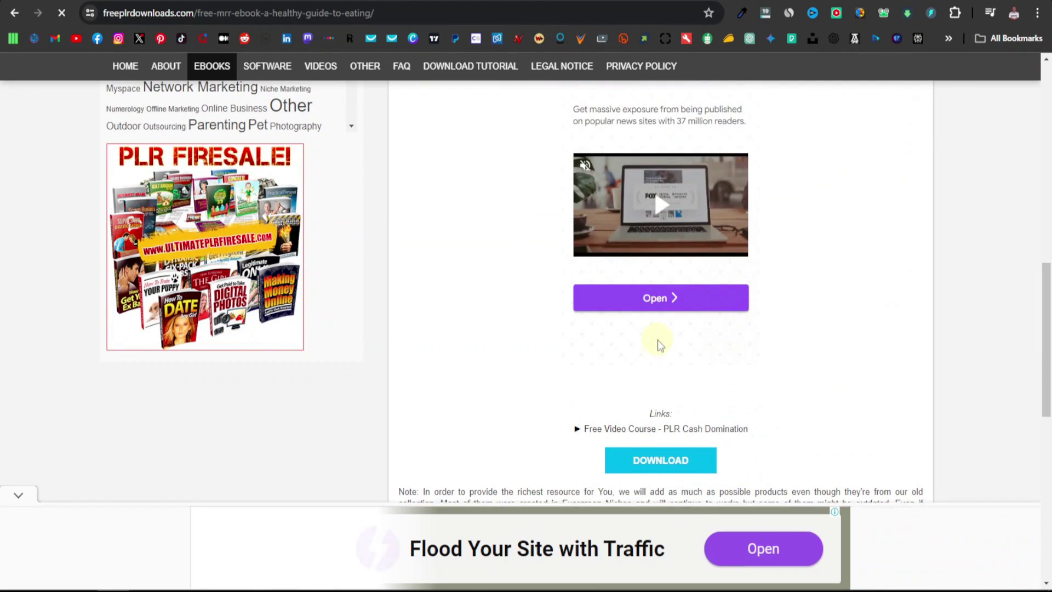
pyautogui.scroll(-2, 660, 384)
pyautogui.click(660, 392)
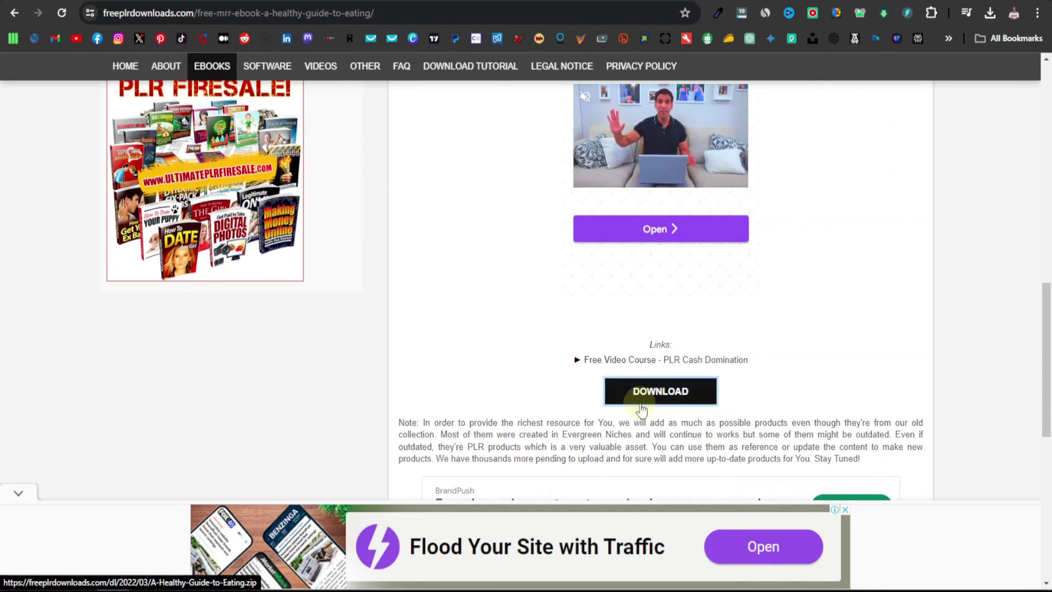
pyautogui.click(989, 13)
pyautogui.click(848, 75)
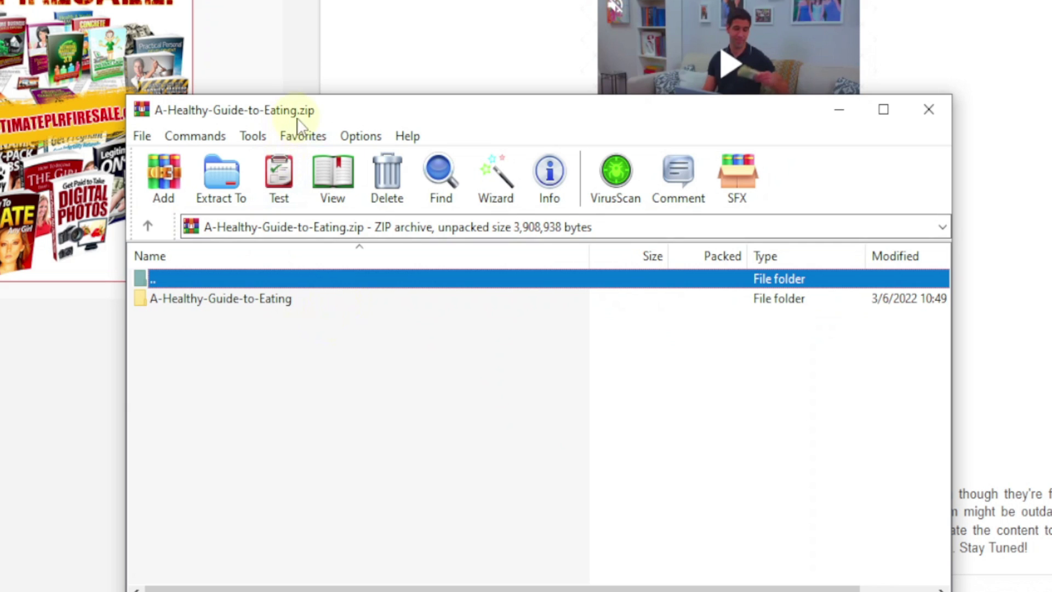
# Extract 'A Healthy Guide to Eating.pdf' from the archive into the Downloads folder
pyautogui.click(225, 300)
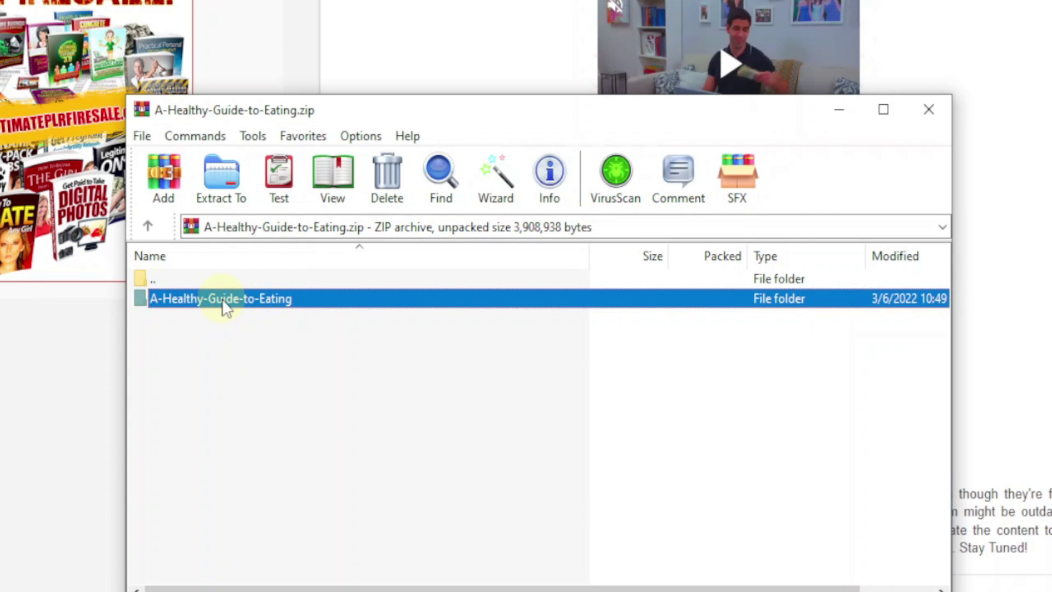
pyautogui.doubleClick(224, 300)
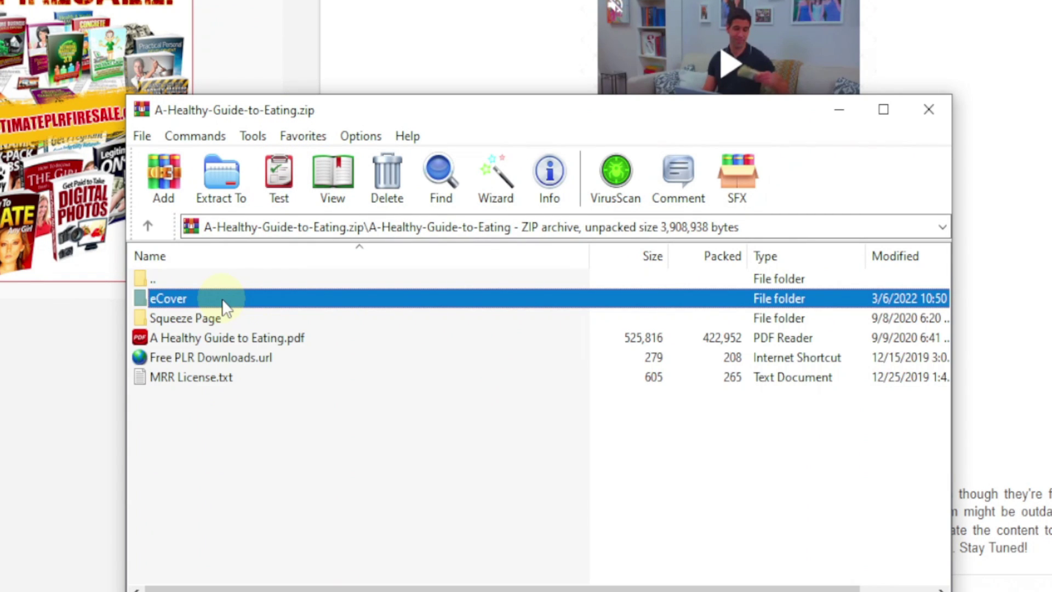
pyautogui.click(222, 345)
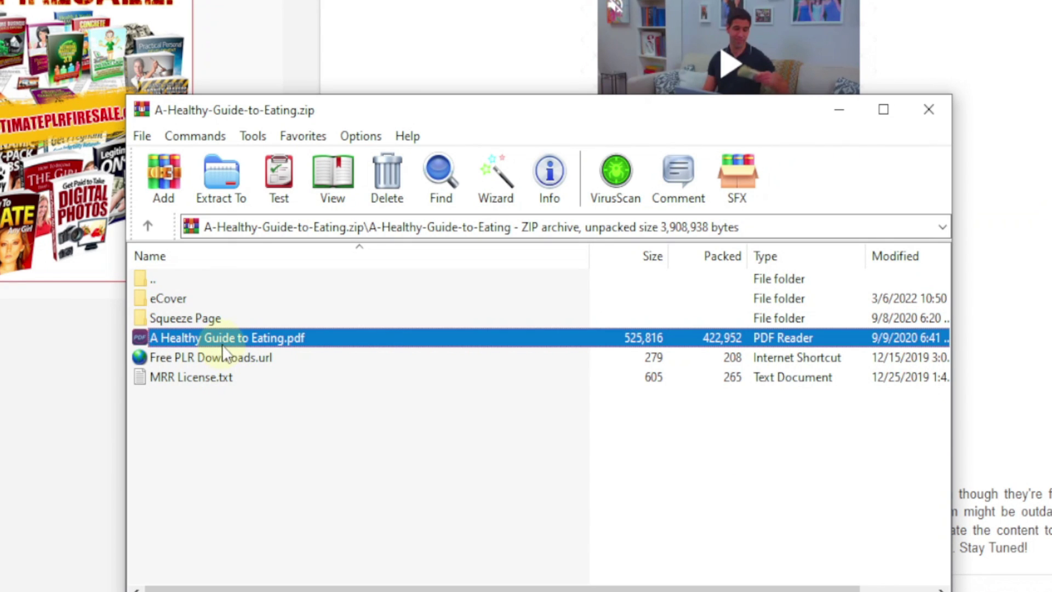
pyautogui.rightClick(220, 341)
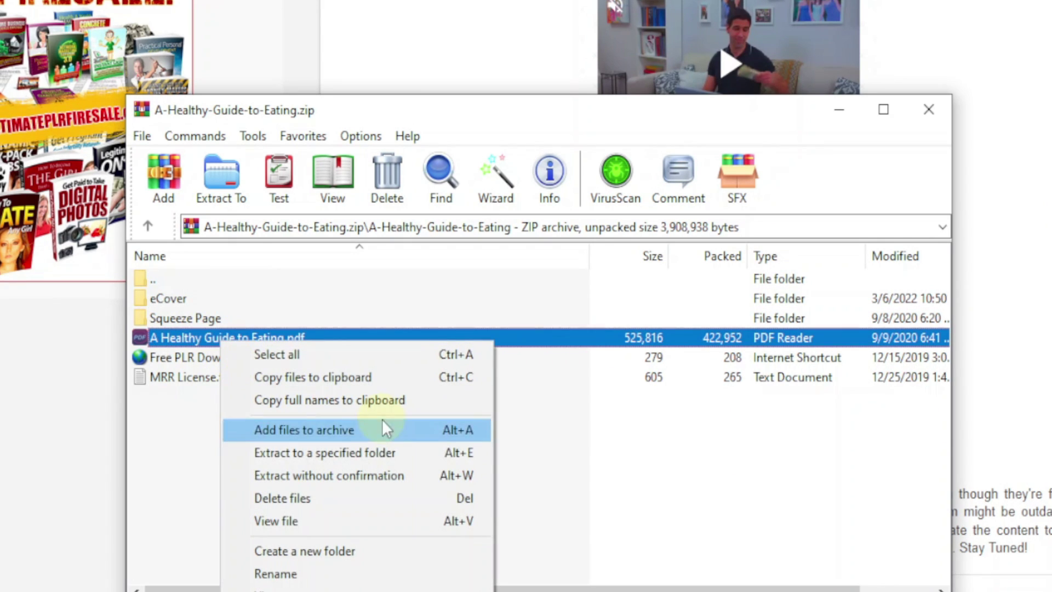
pyautogui.click(349, 455)
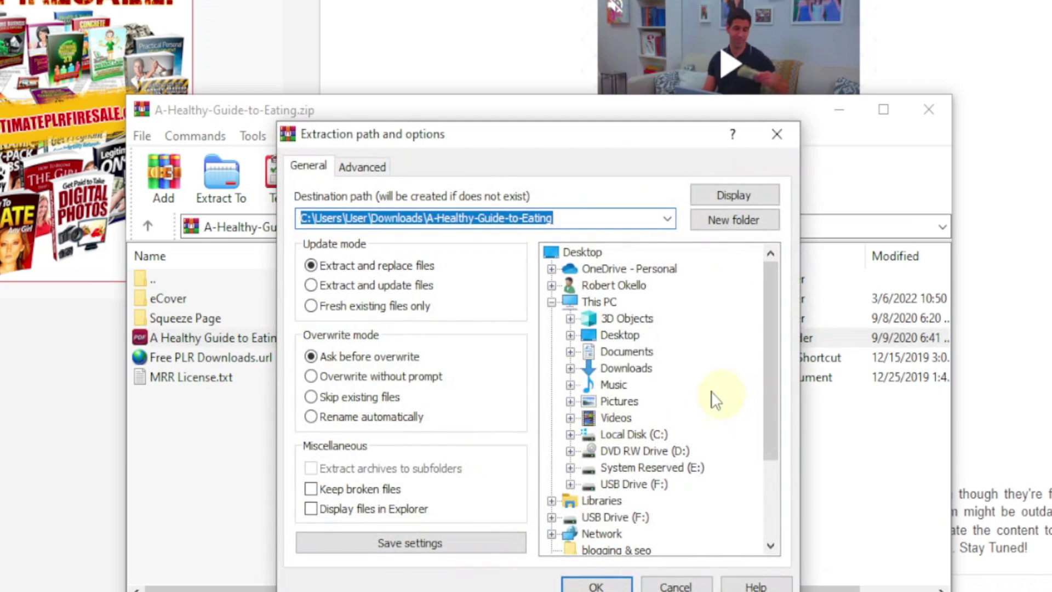
pyautogui.click(626, 367)
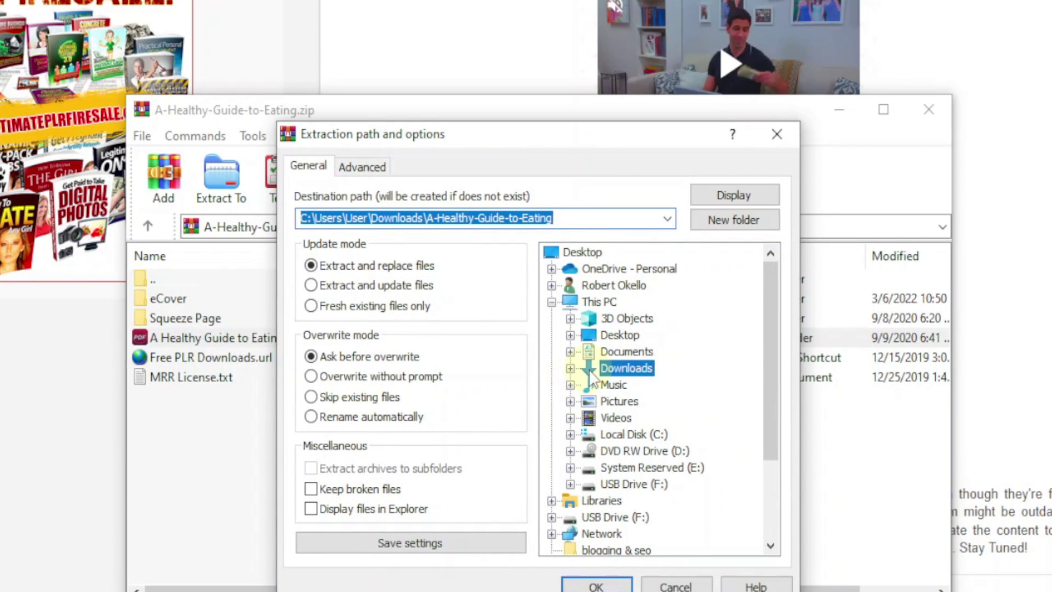
pyautogui.click(596, 585)
# Extract the eCover image 1.png into Downloads, then close WinRAR
pyautogui.click(489, 470)
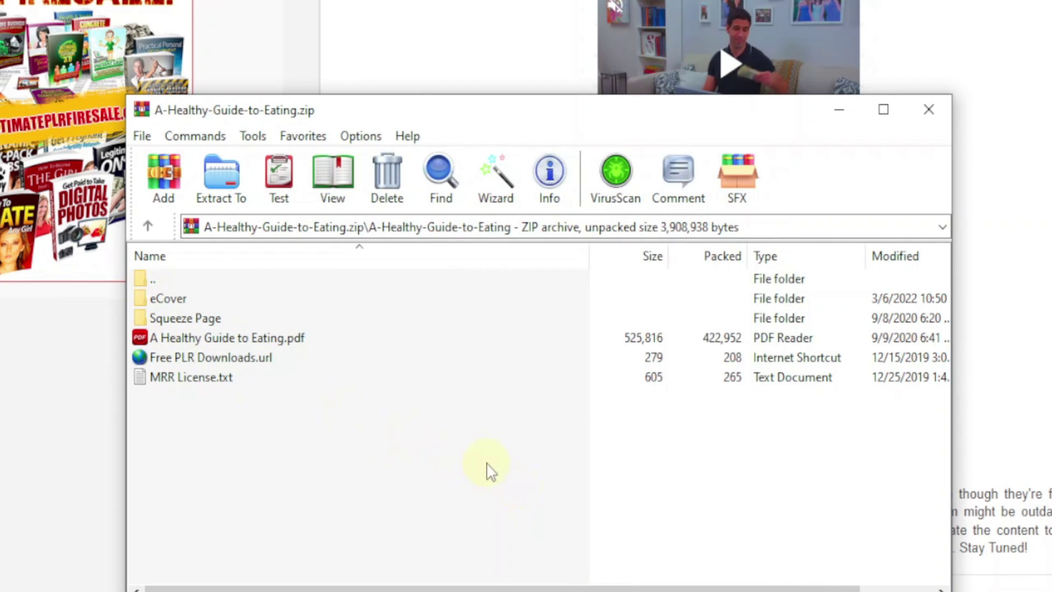
pyautogui.click(140, 294)
pyautogui.doubleClick(140, 295)
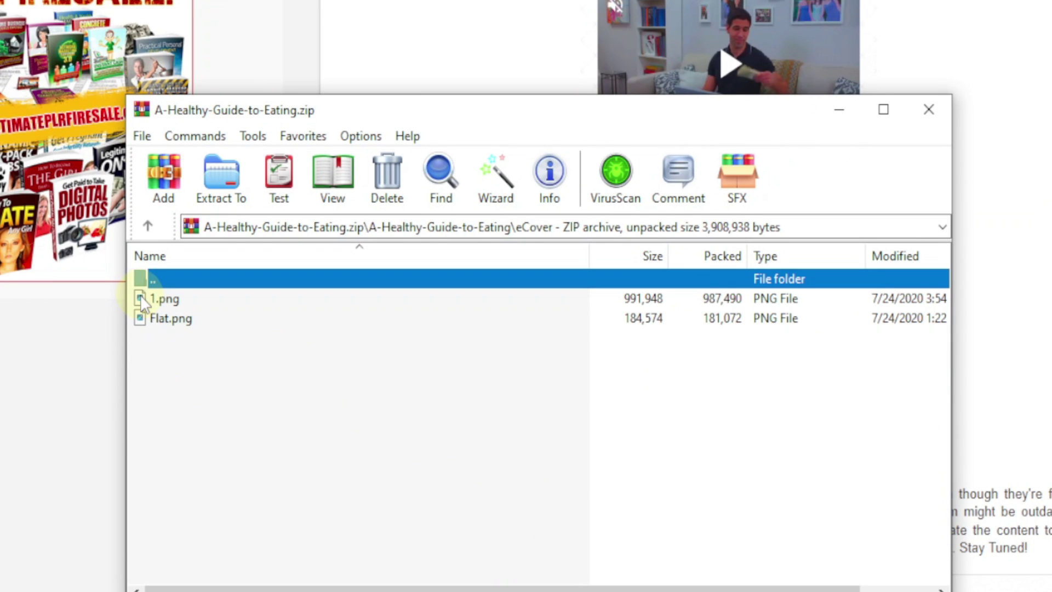
pyautogui.click(163, 300)
pyautogui.rightClick(162, 301)
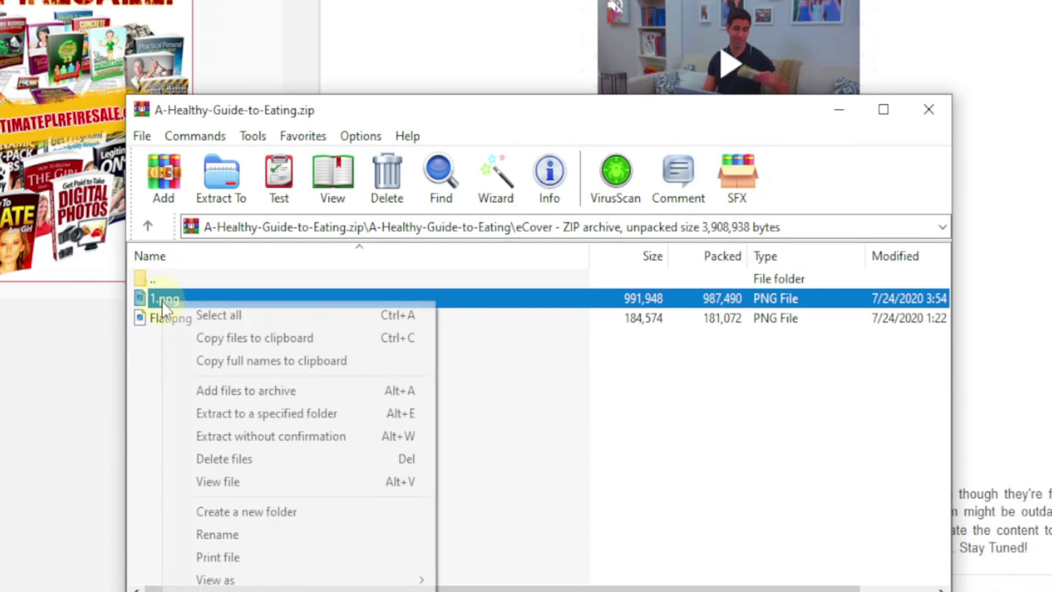
pyautogui.click(282, 414)
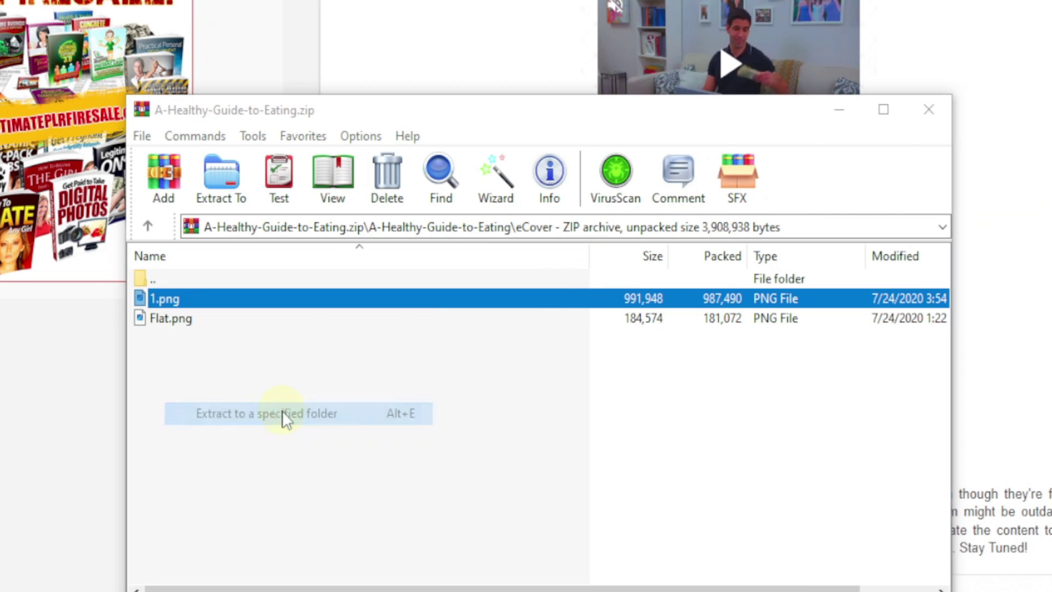
pyautogui.click(616, 369)
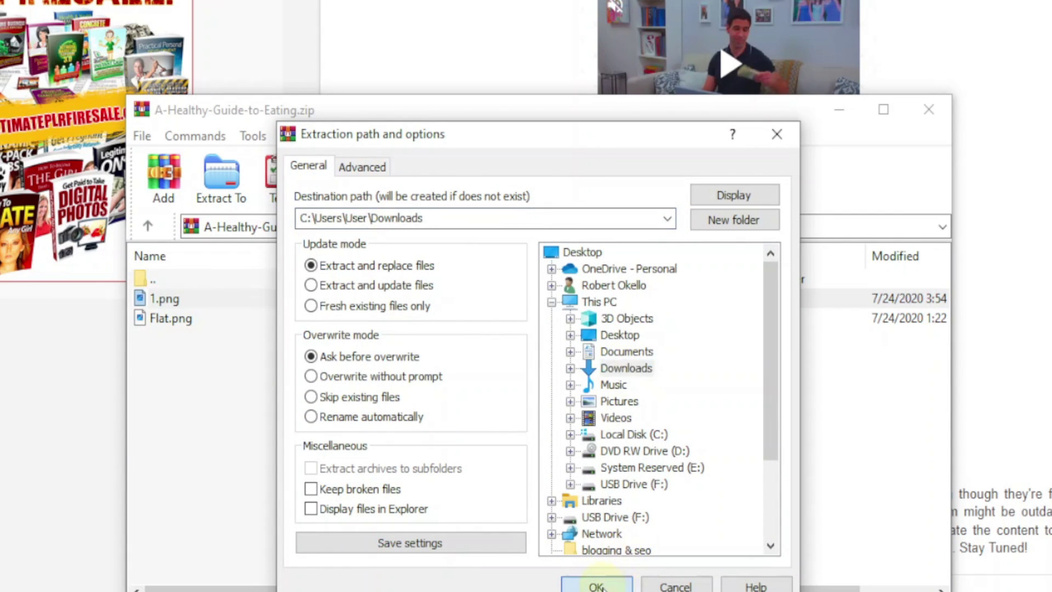
pyautogui.click(596, 586)
pyautogui.click(838, 110)
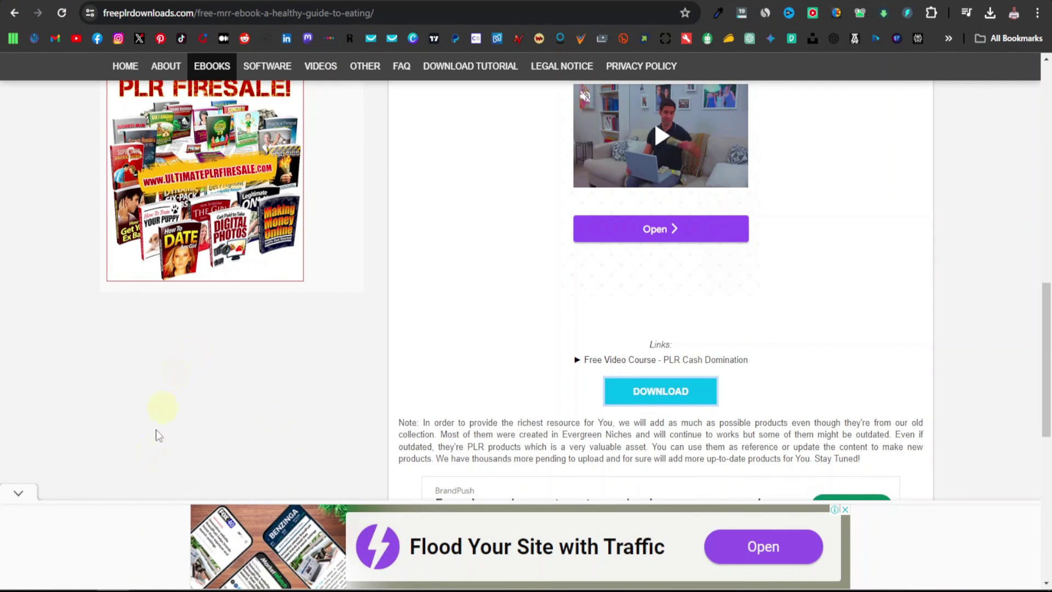
pyautogui.click(47, 573)
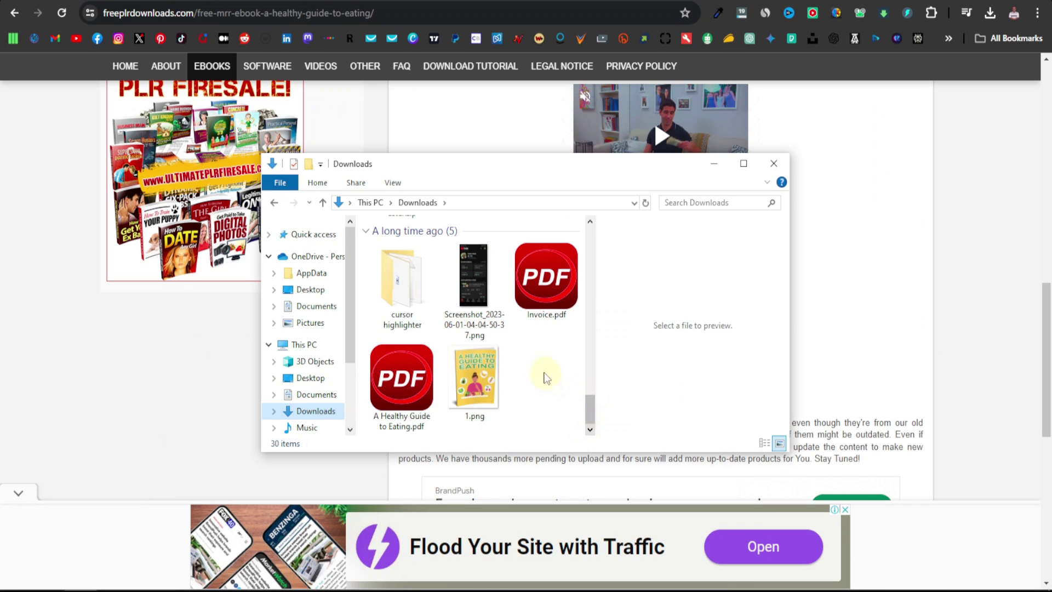
pyautogui.click(404, 403)
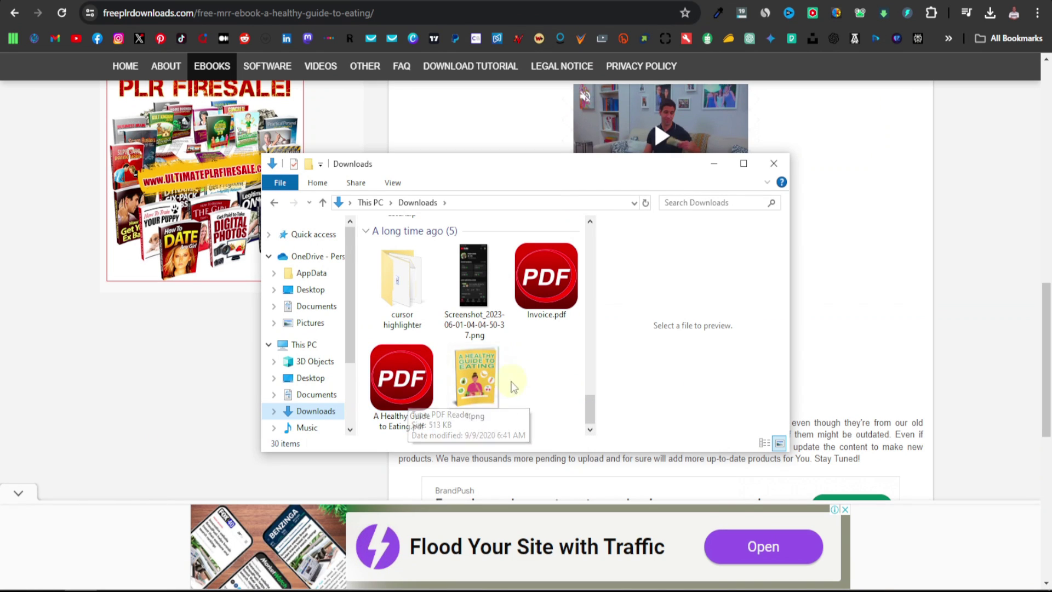
pyautogui.click(478, 168)
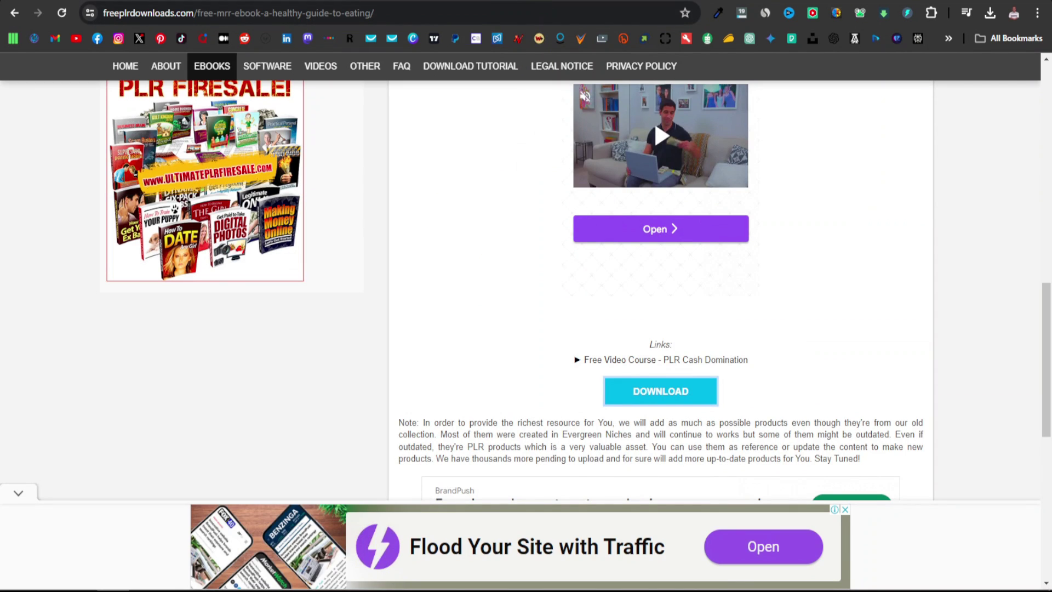
pyautogui.hotkey('ctrl', 't')
# Upload 'A Healthy Guide to Eating.pdf' to Sejda's online PDF editor
pyautogui.write('se')
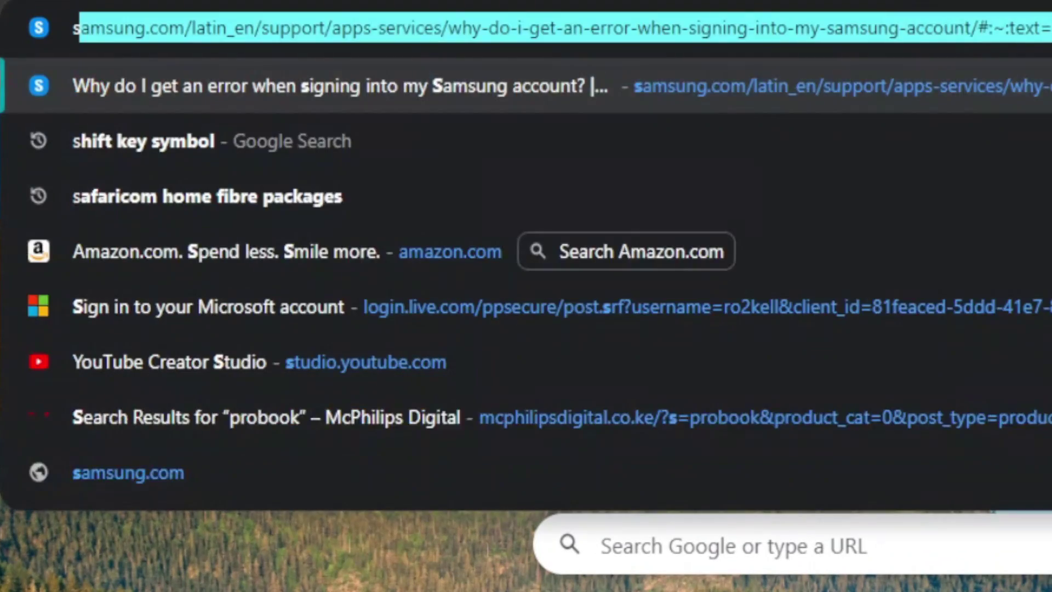
pyautogui.write('jda')
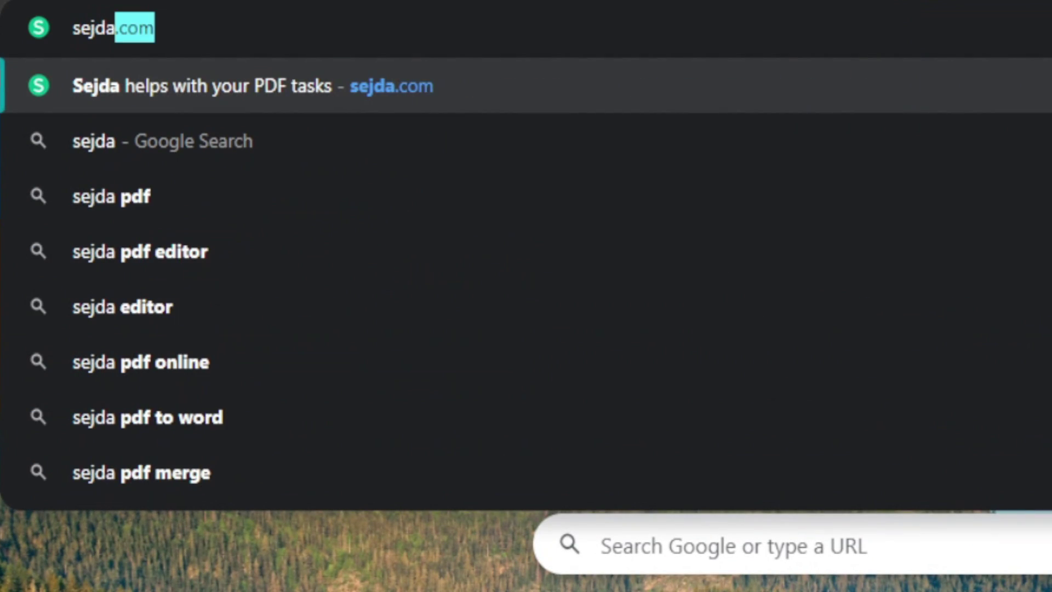
pyautogui.press('Return')
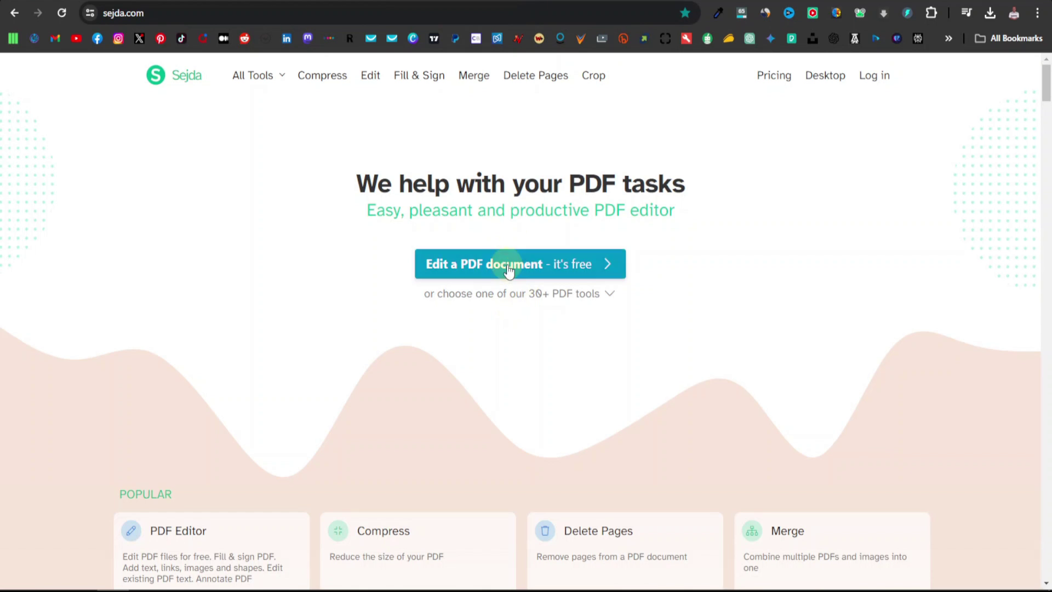
pyautogui.click(510, 265)
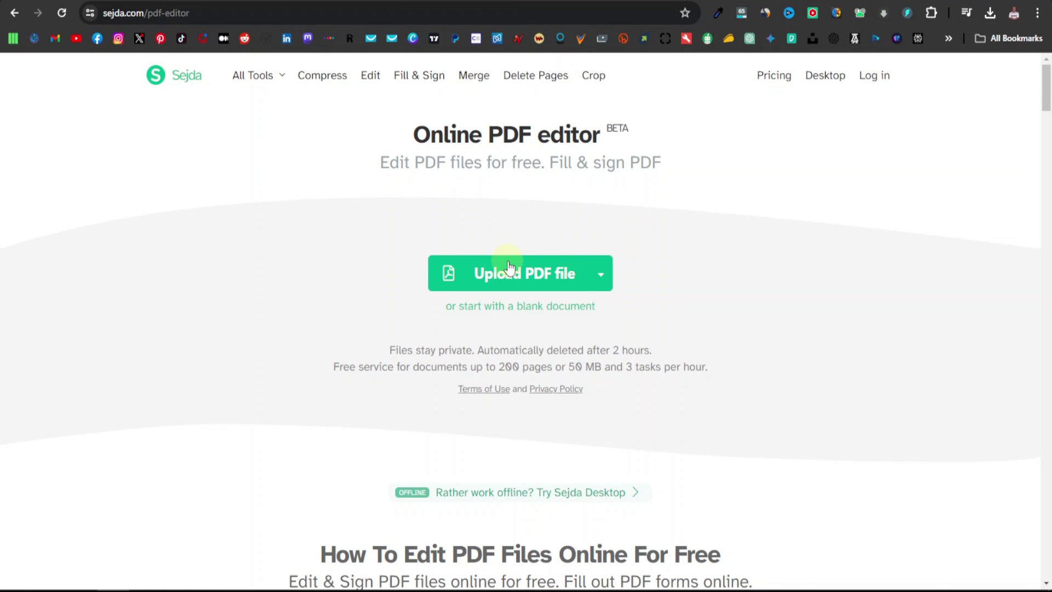
pyautogui.click(524, 272)
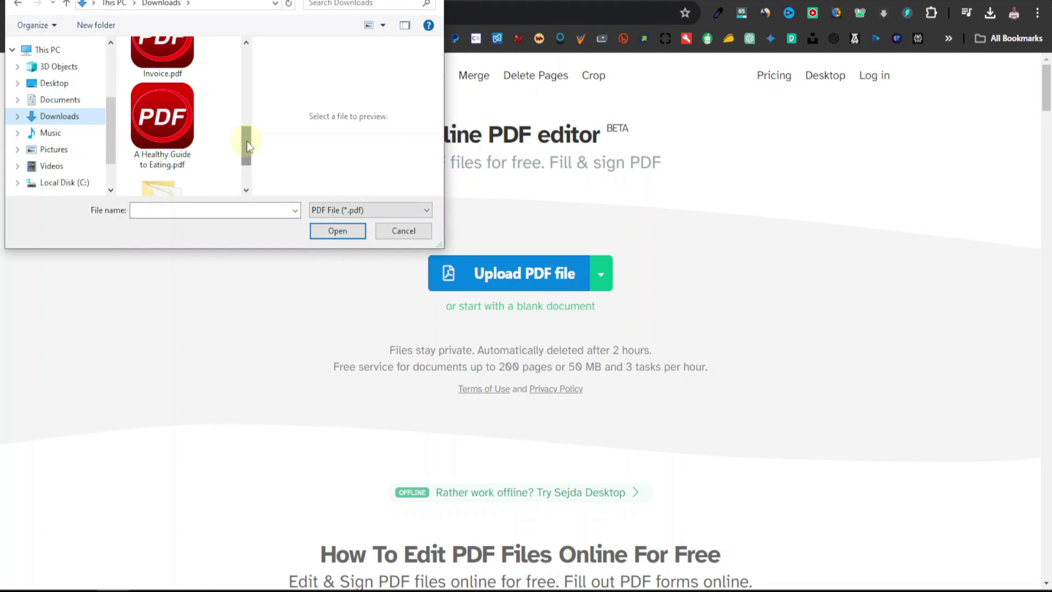
pyautogui.doubleClick(164, 124)
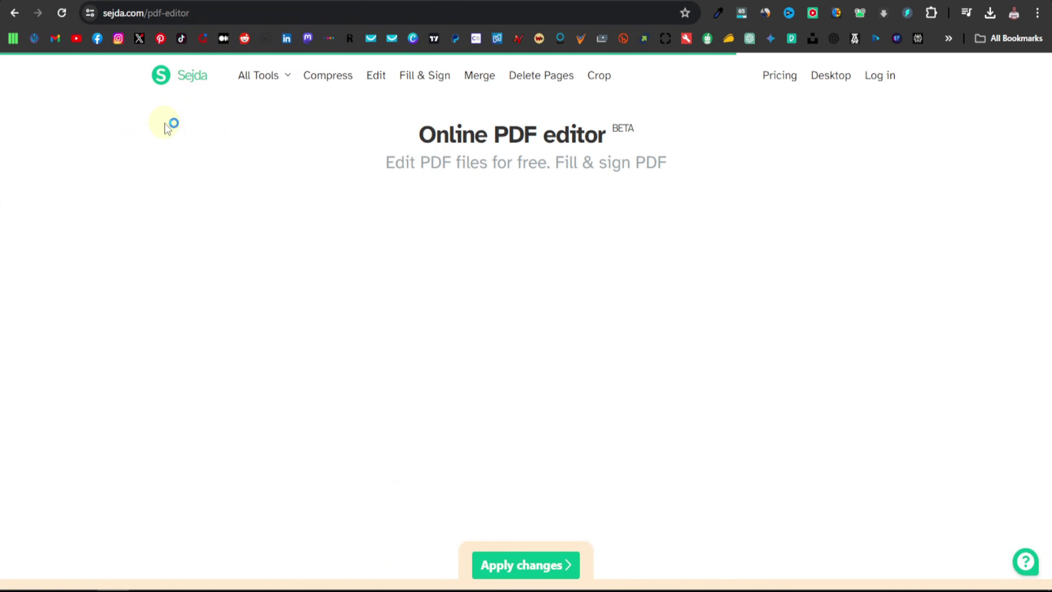
# Scroll through the ebook's cover, contents and introduction pages
pyautogui.scroll(-5, 219, 275)
pyautogui.scroll(-12, 425, 294)
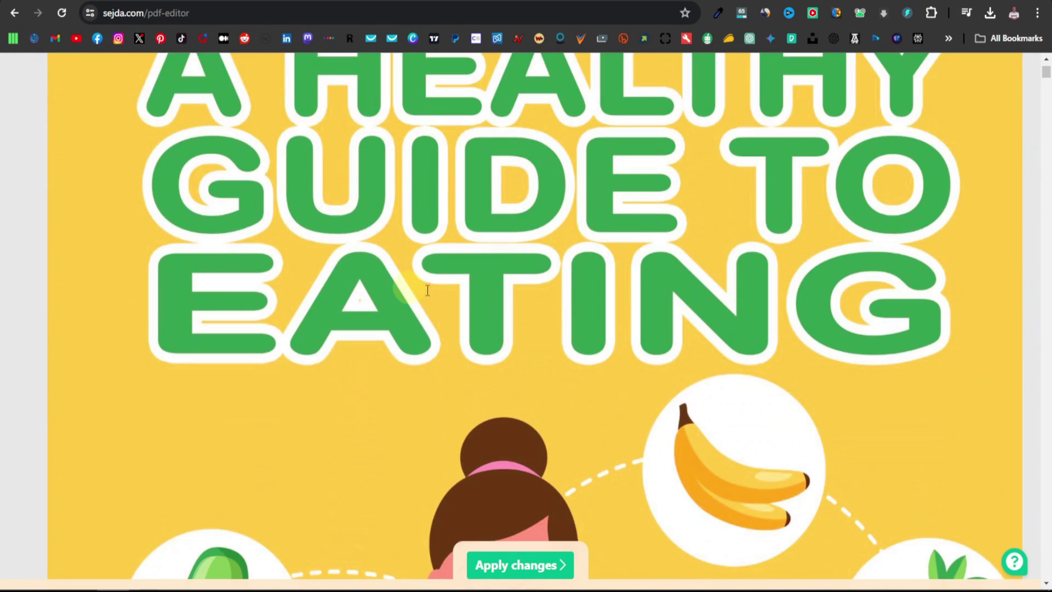
pyautogui.scroll(-10, 427, 293)
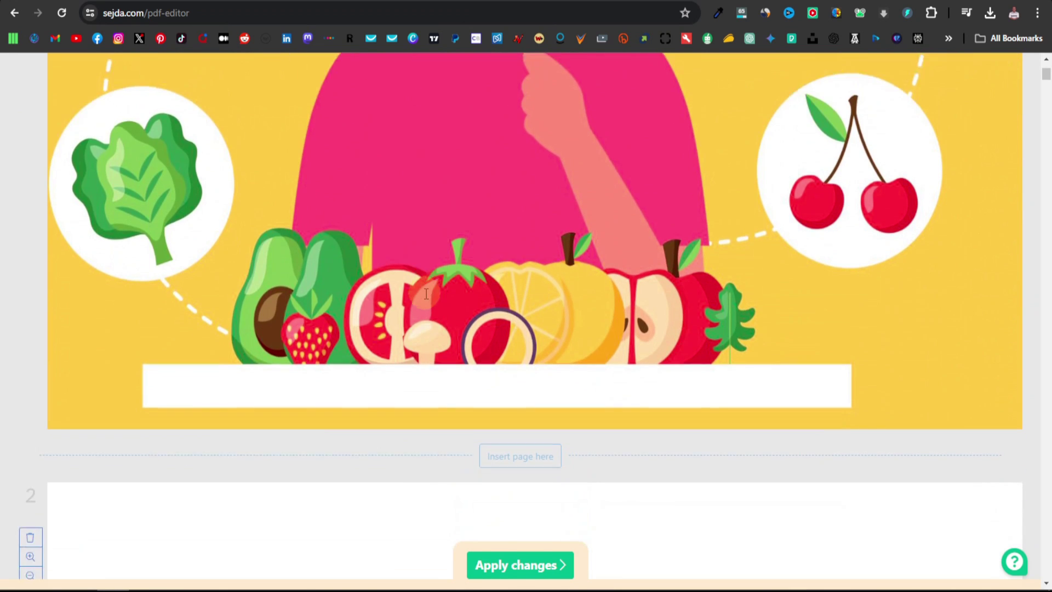
pyautogui.scroll(-10, 426, 294)
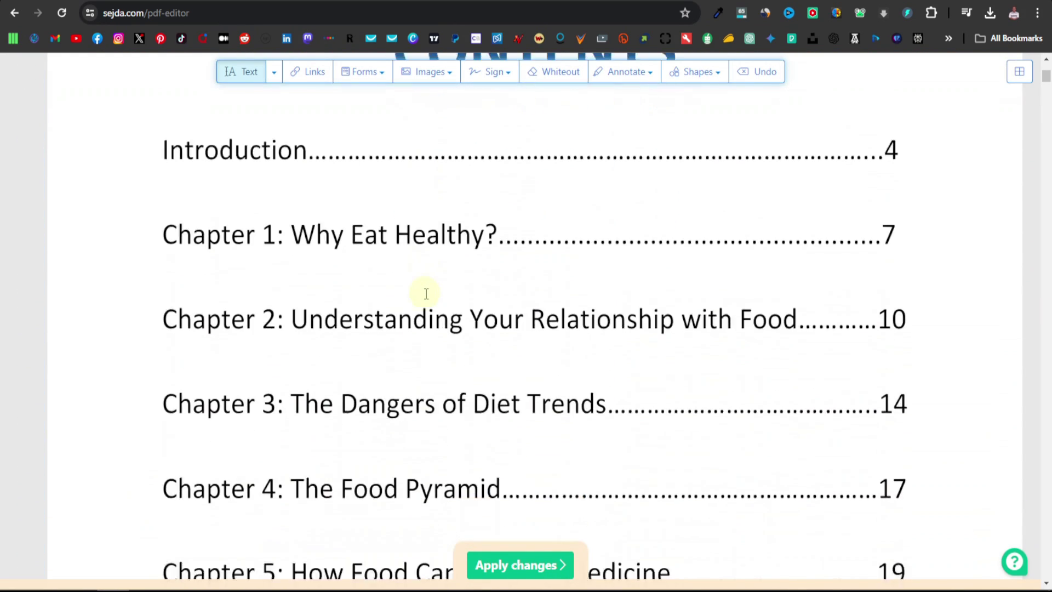
pyautogui.scroll(-6, 426, 294)
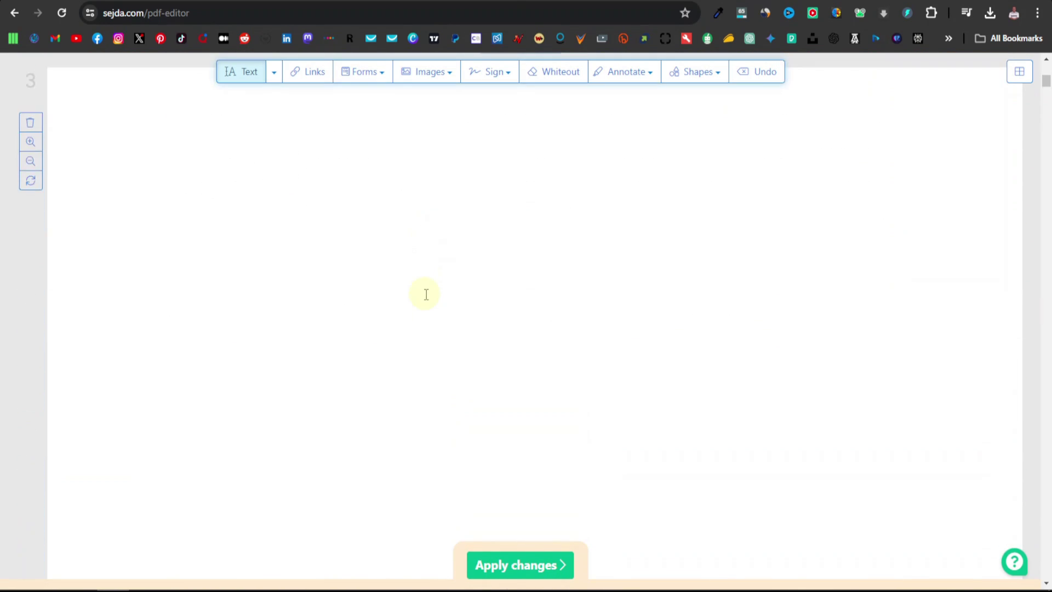
pyautogui.scroll(-4, 426, 294)
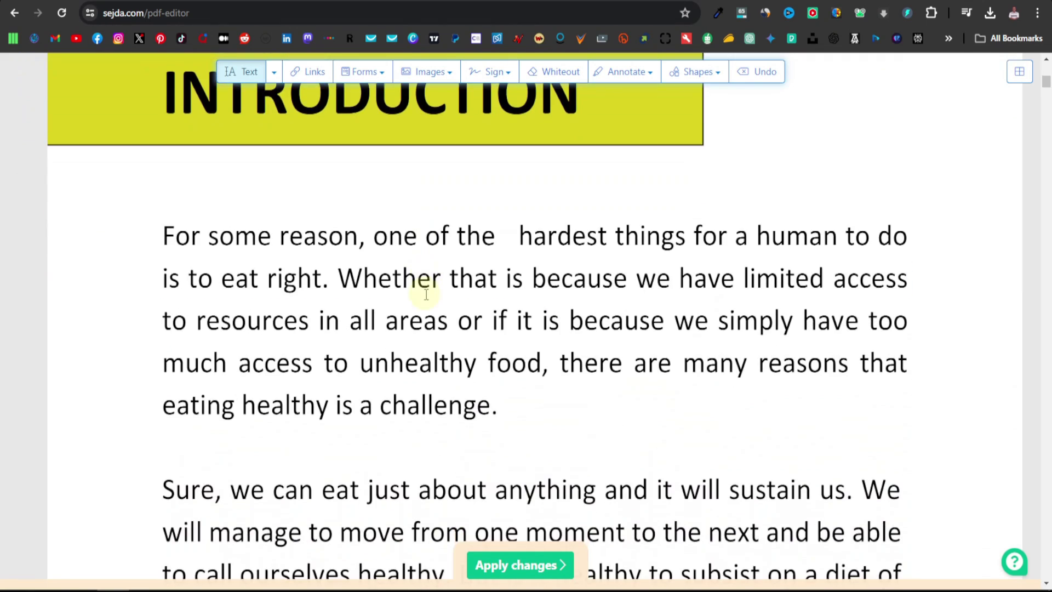
pyautogui.scroll(-6, 426, 294)
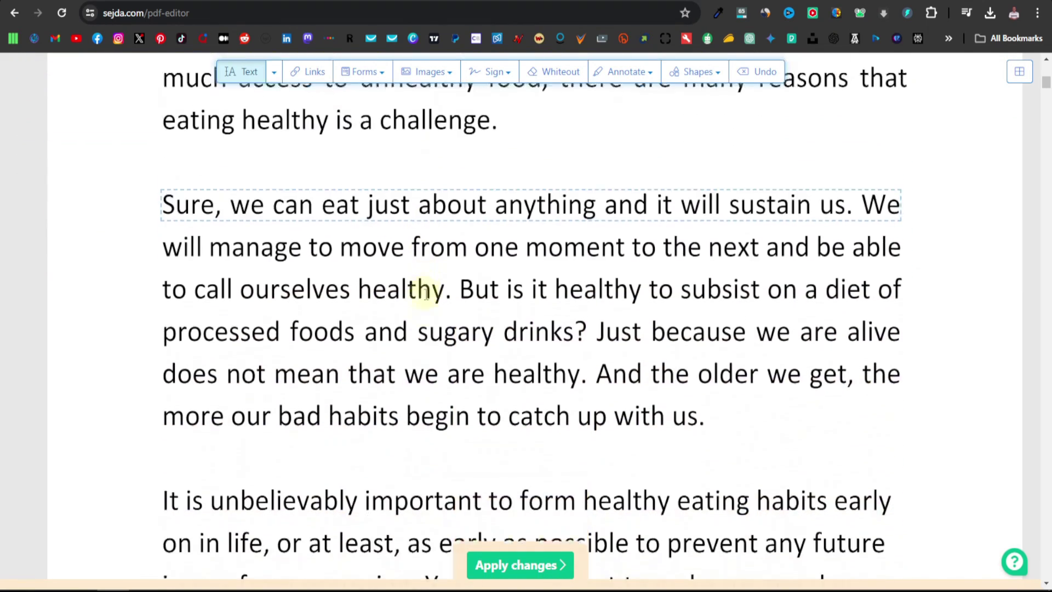
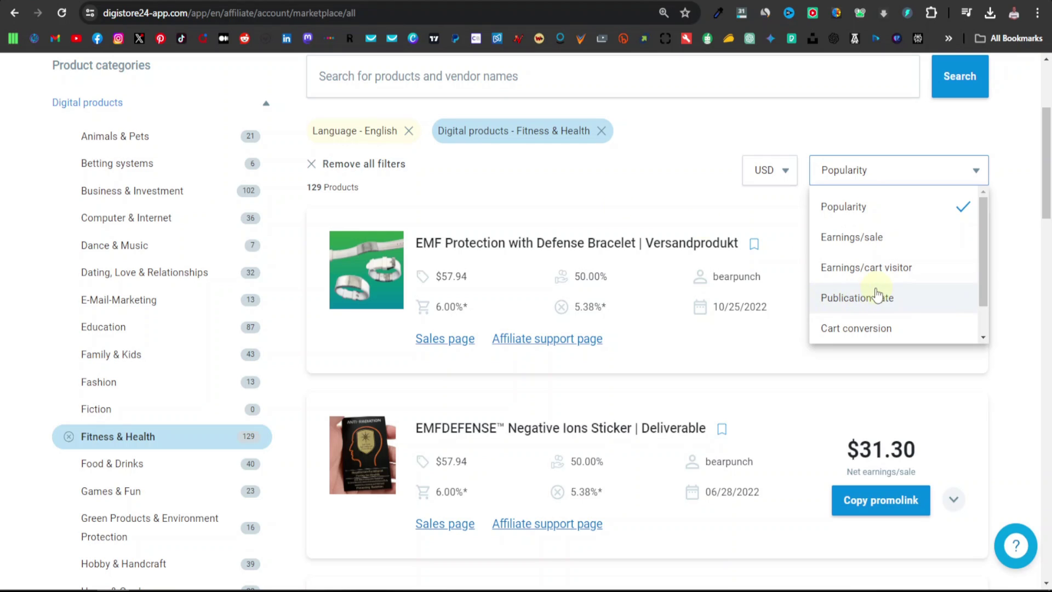
# Keep the popularity sort and open the EMFDEFENSE Negative Ions Sticker offer ($31.30 per sale, 50% commission)
pyautogui.click(523, 183)
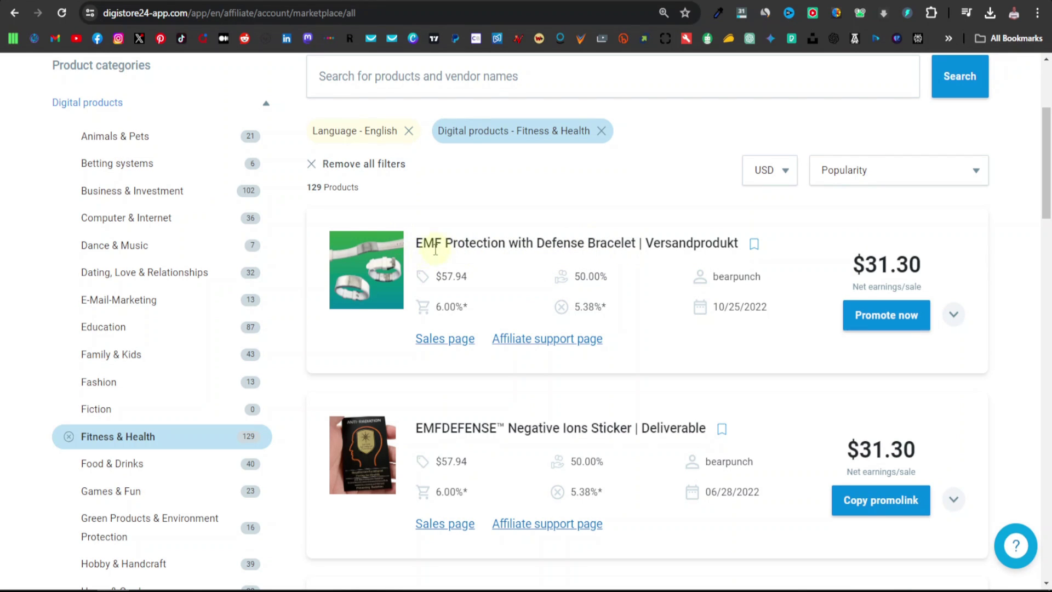
pyautogui.scroll(-1, 370, 374)
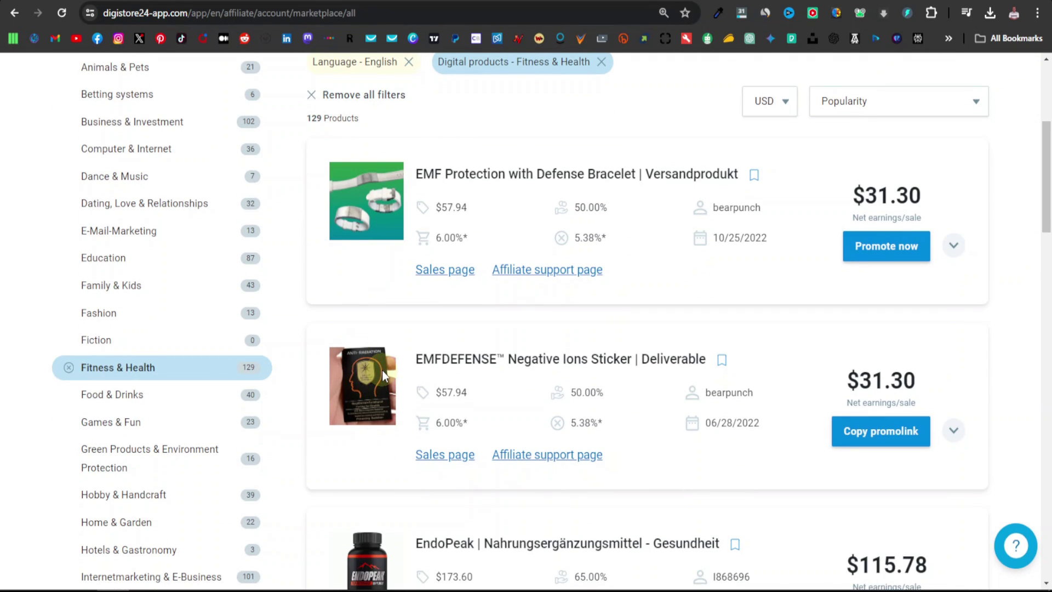
pyautogui.click(380, 378)
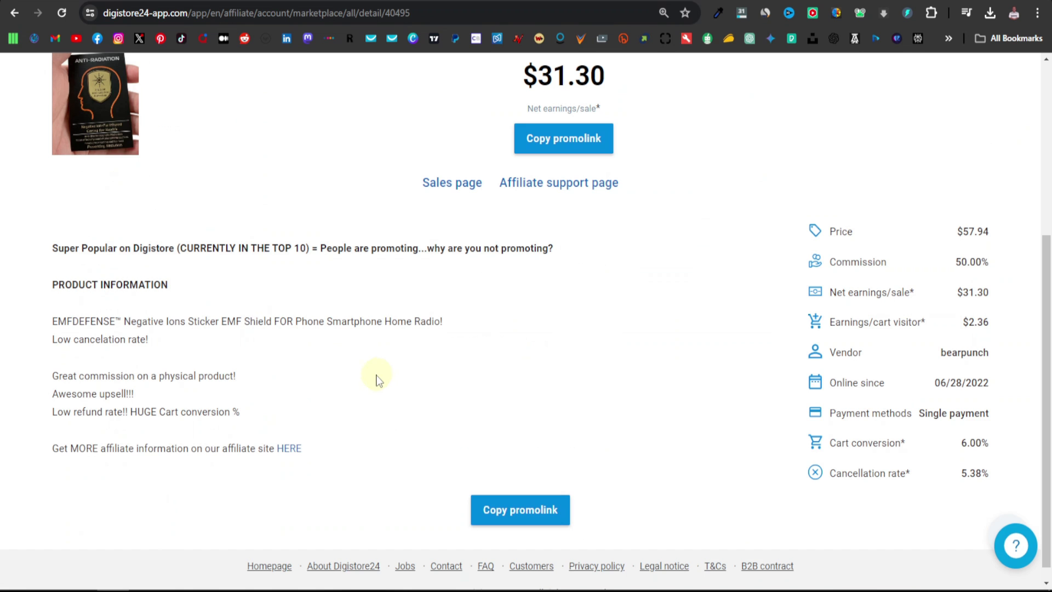
pyautogui.scroll(3, 400, 341)
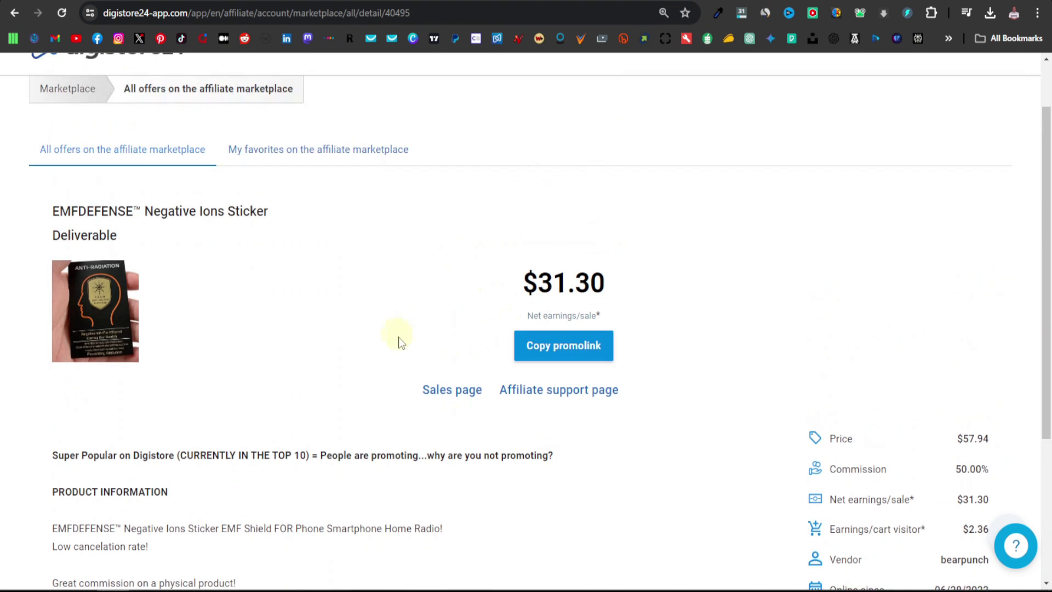
# Open the EMF Shield sales page and scroll down to the 'Half Off!' heading
pyautogui.click(459, 391)
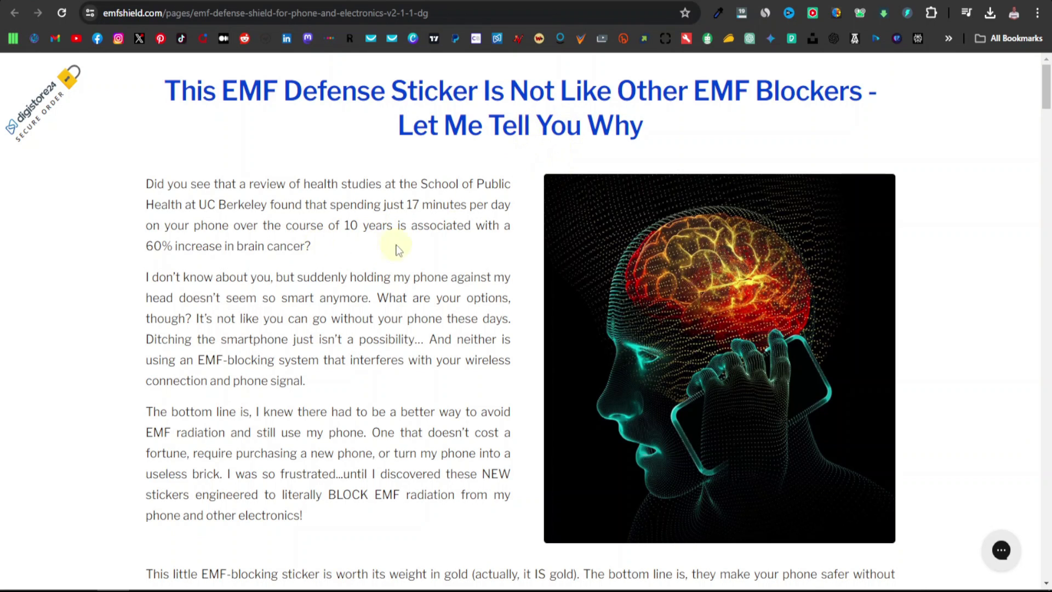
pyautogui.scroll(-3, 321, 293)
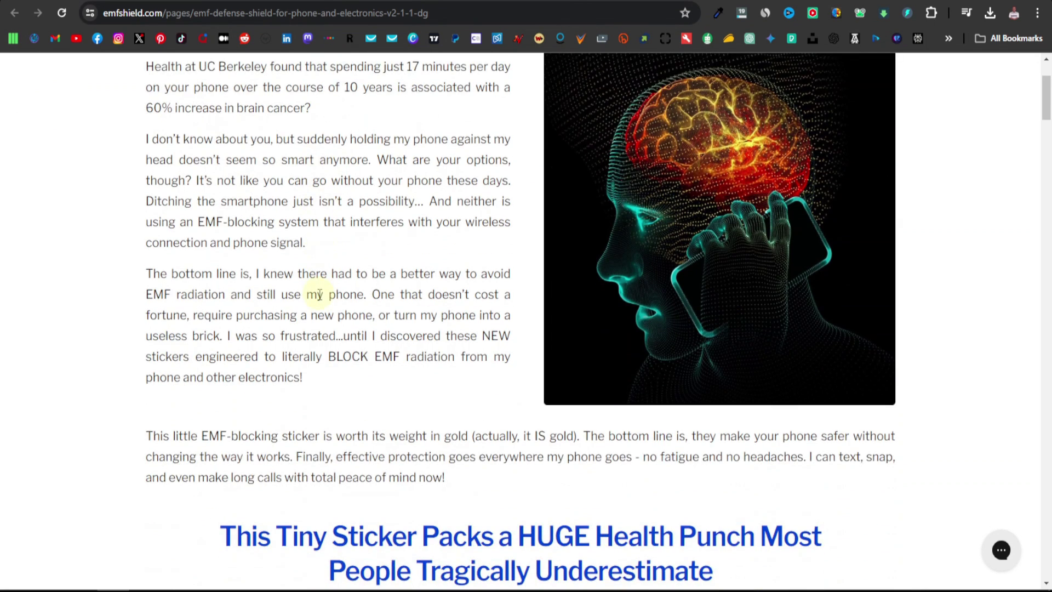
pyautogui.scroll(-3, 320, 295)
pyautogui.scroll(-4, 354, 331)
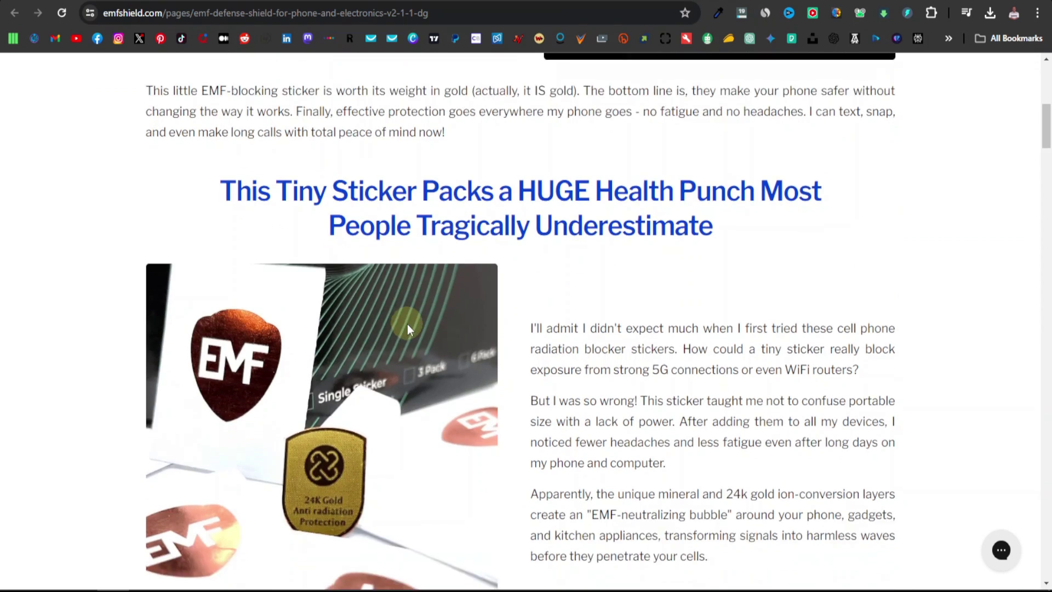
pyautogui.scroll(-1, 407, 324)
pyautogui.scroll(-5, 381, 344)
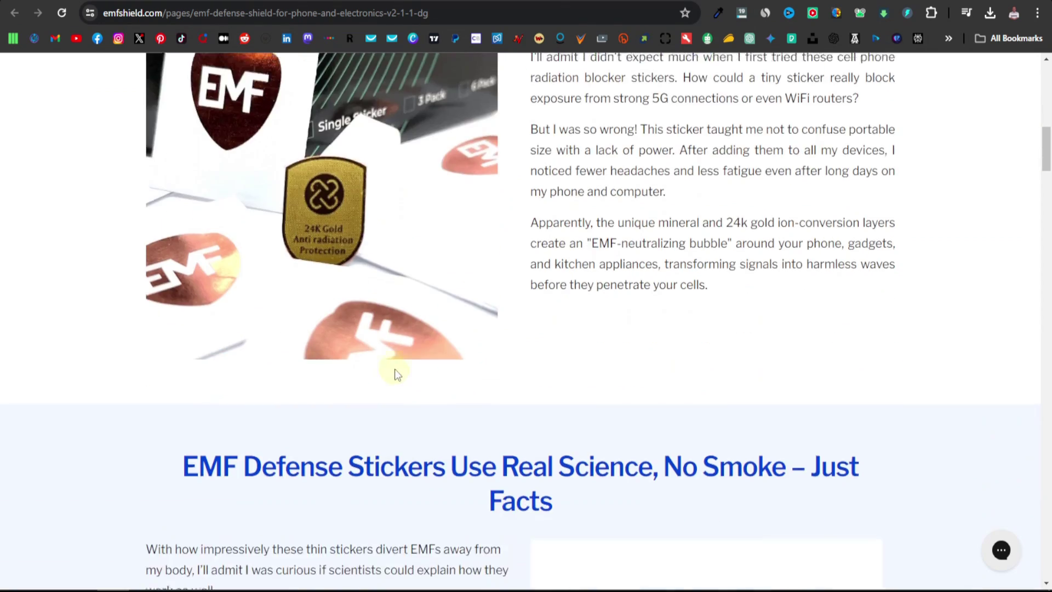
pyautogui.scroll(10, 519, 339)
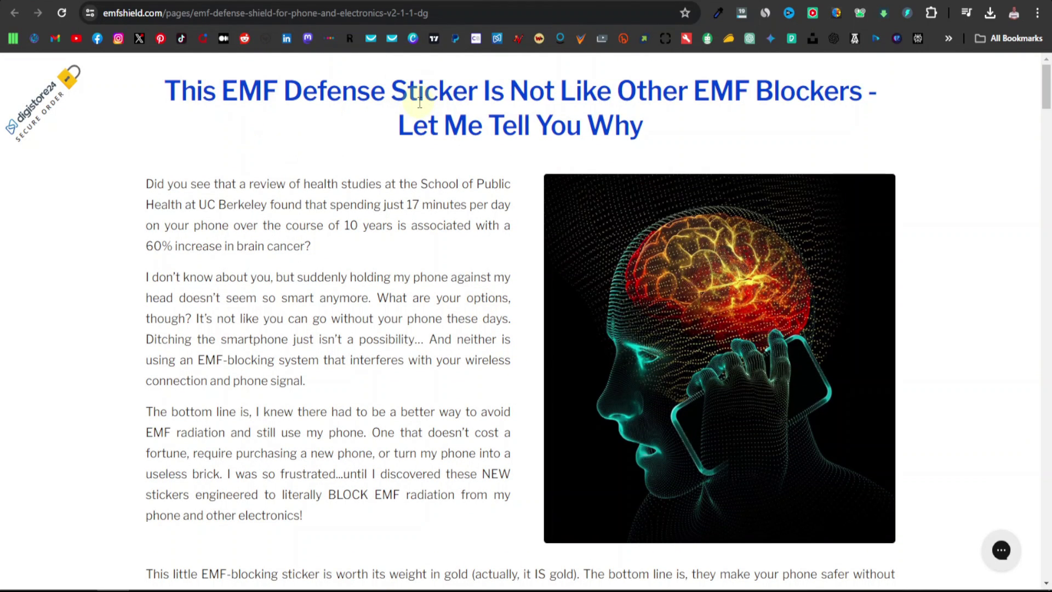
pyautogui.scroll(-15, 986, 275)
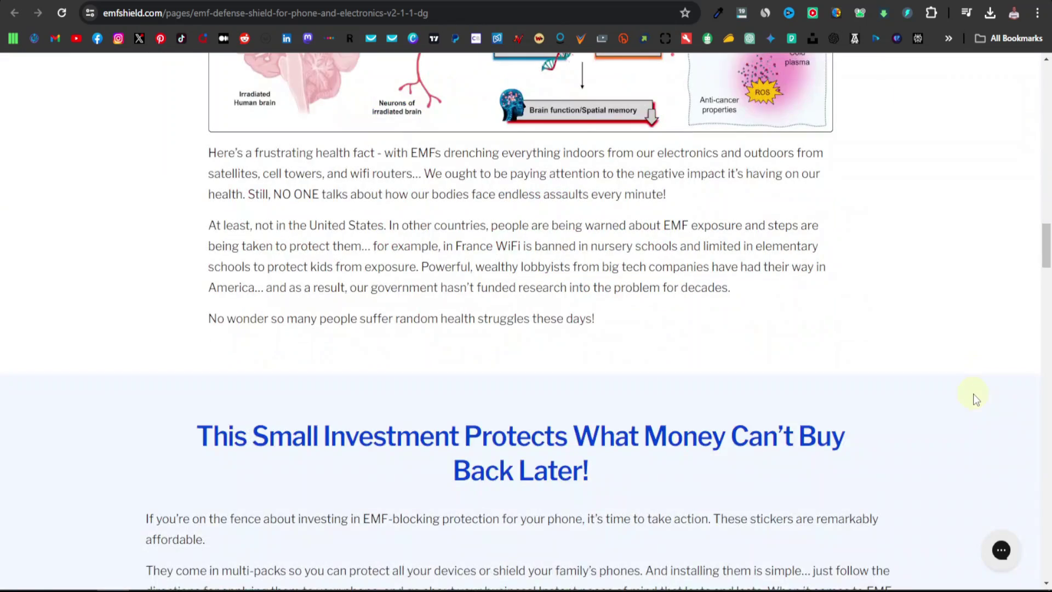
pyautogui.scroll(-4, 973, 394)
pyautogui.scroll(-1, 973, 393)
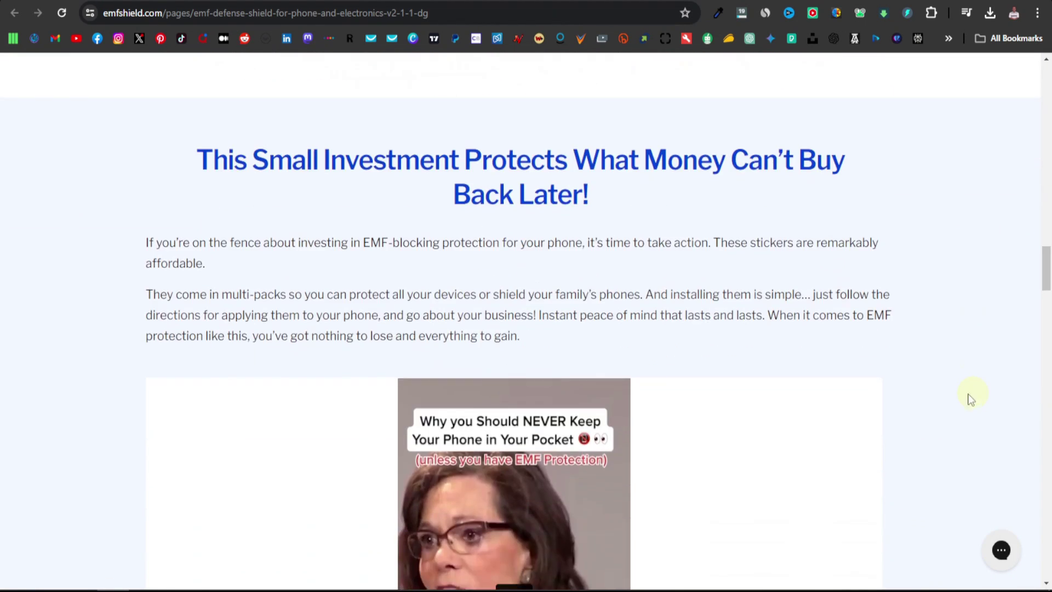
pyautogui.scroll(-11, 274, 356)
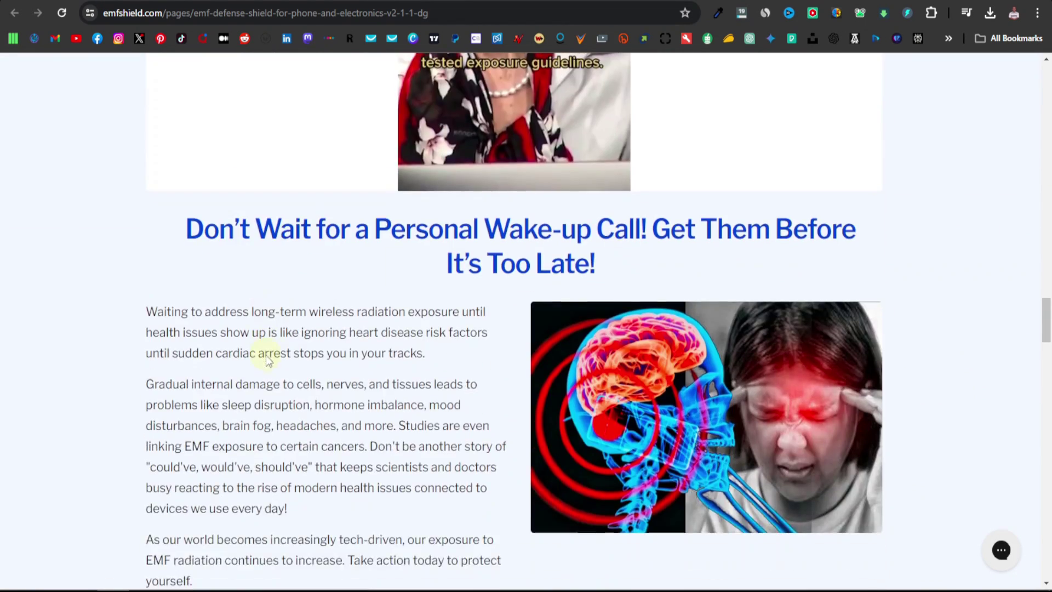
pyautogui.scroll(-1, 431, 335)
pyautogui.scroll(-18, 429, 329)
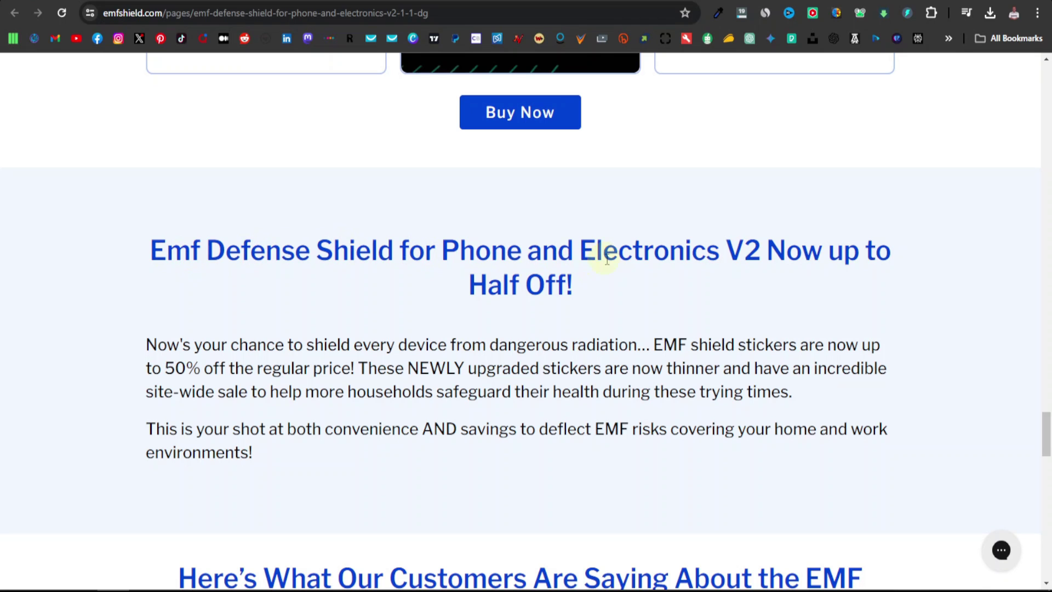
# Copy the product name 'Emf Defense Shield for Phone and Electronics' and return to Sejda
pyautogui.moveTo(151, 251); pyautogui.dragTo(712, 257)
pyautogui.rightClick(665, 253)
pyautogui.click(709, 273)
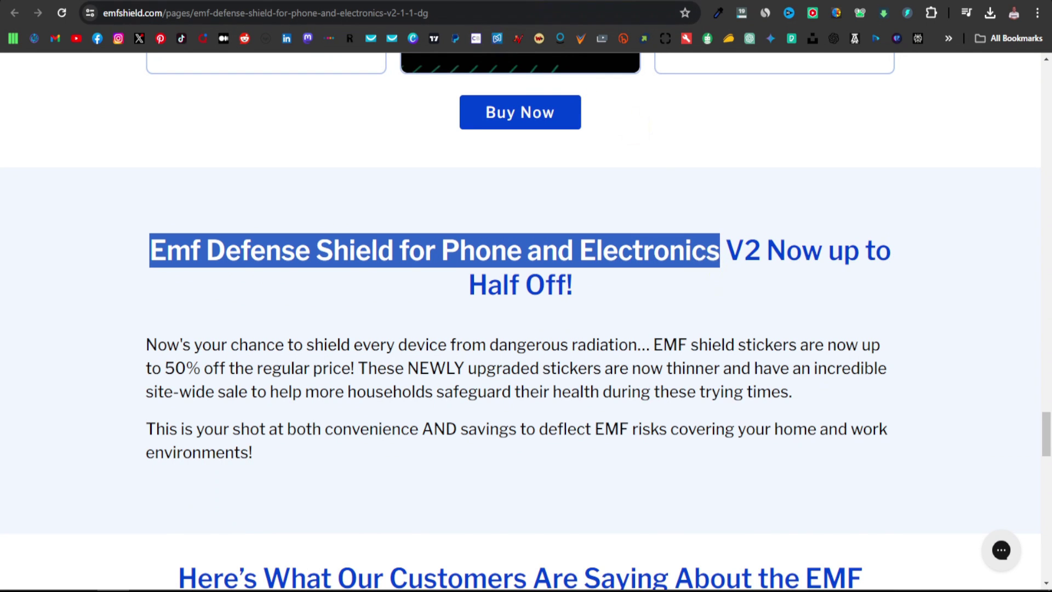
pyautogui.hotkey('ctrl', 'Tab')
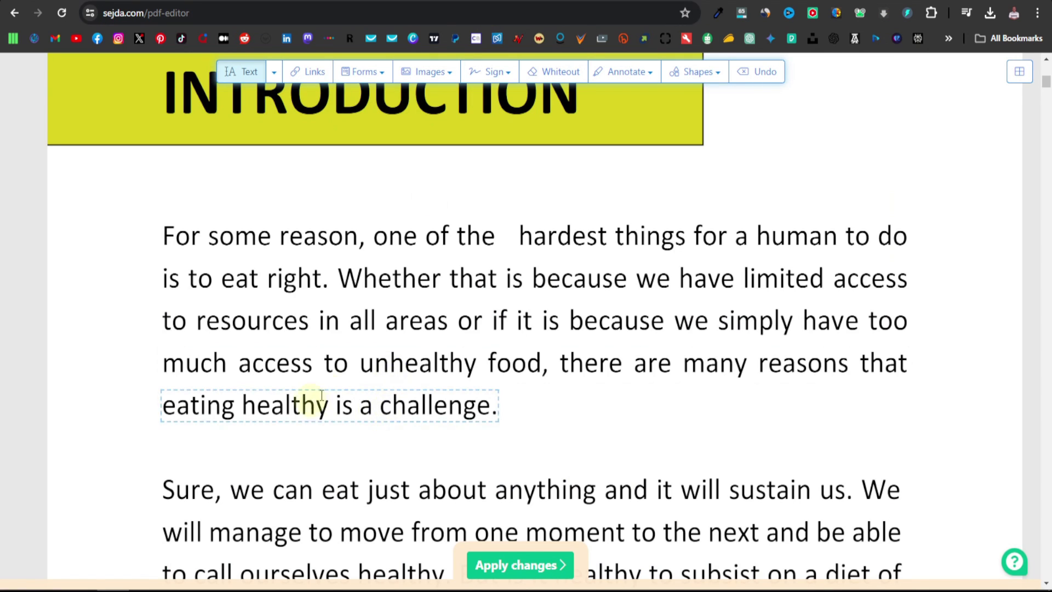
# Paste 'Emf Defense Shield for Phone and Electronics' as a new text line below the closing paragraph
pyautogui.scroll(-5, 287, 421)
pyautogui.scroll(-9, 291, 417)
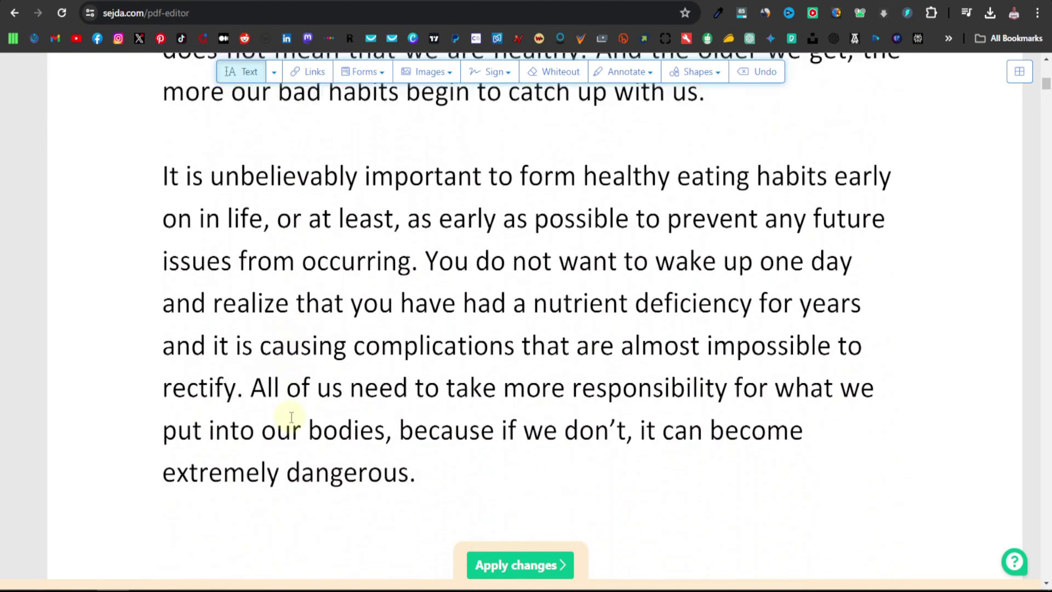
pyautogui.scroll(-5, 280, 419)
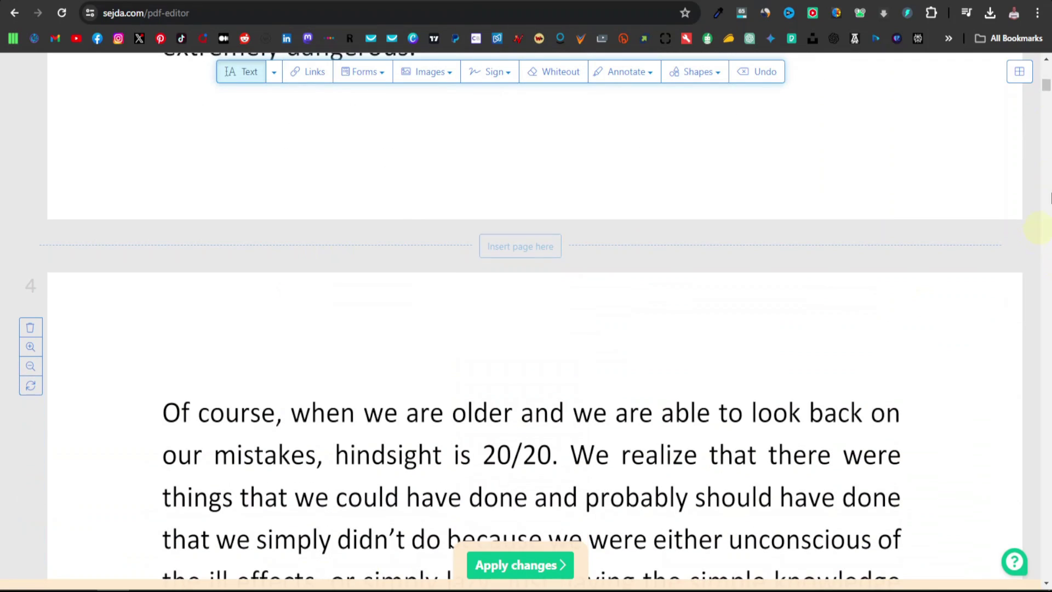
pyautogui.moveTo(1046, 88); pyautogui.dragTo(1047, 97)
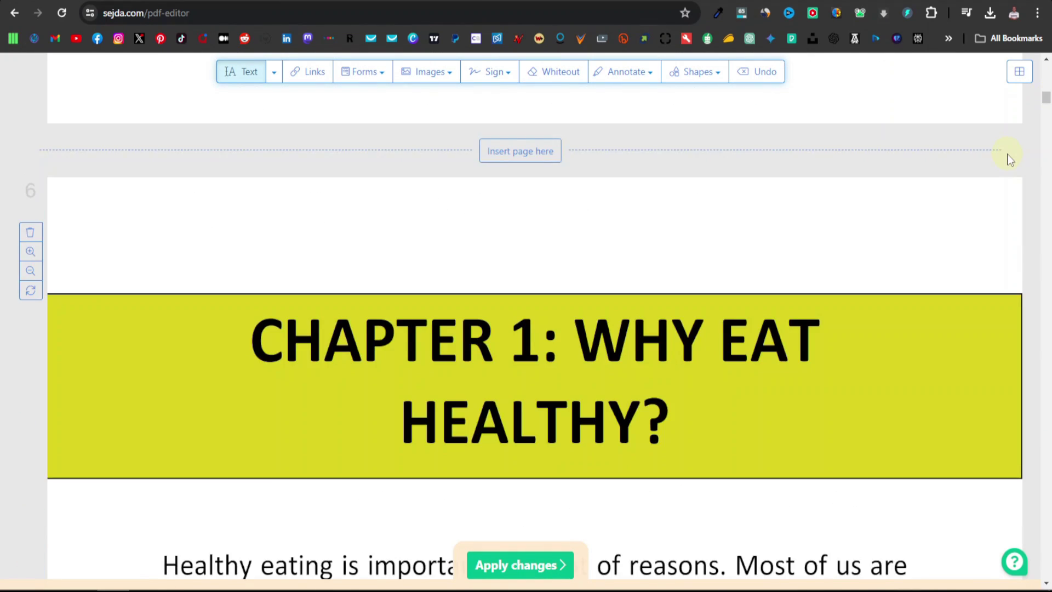
pyautogui.scroll(2, 662, 369)
pyautogui.scroll(5, 363, 312)
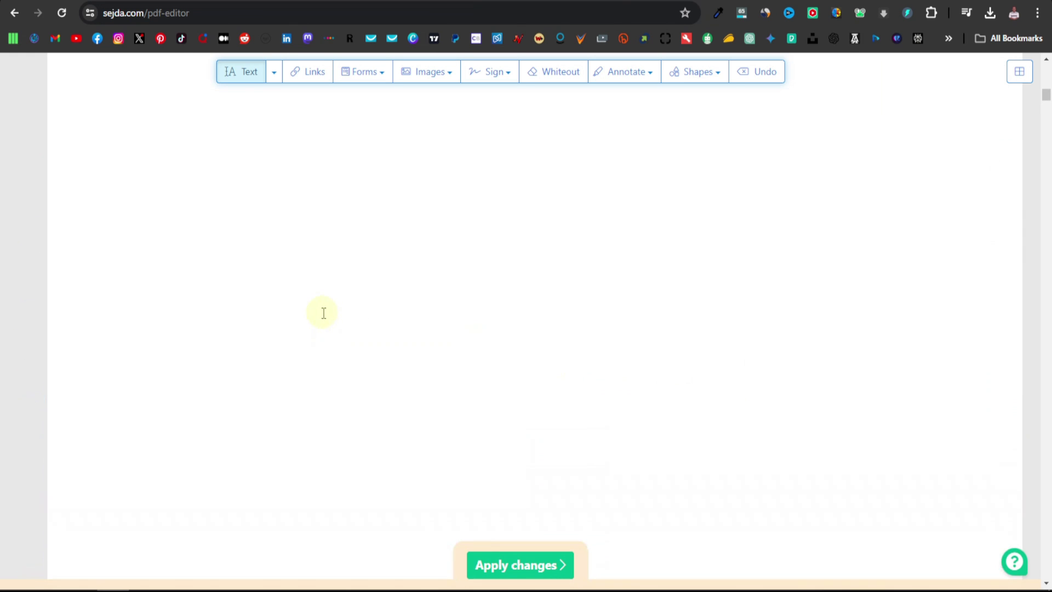
pyautogui.click(169, 285)
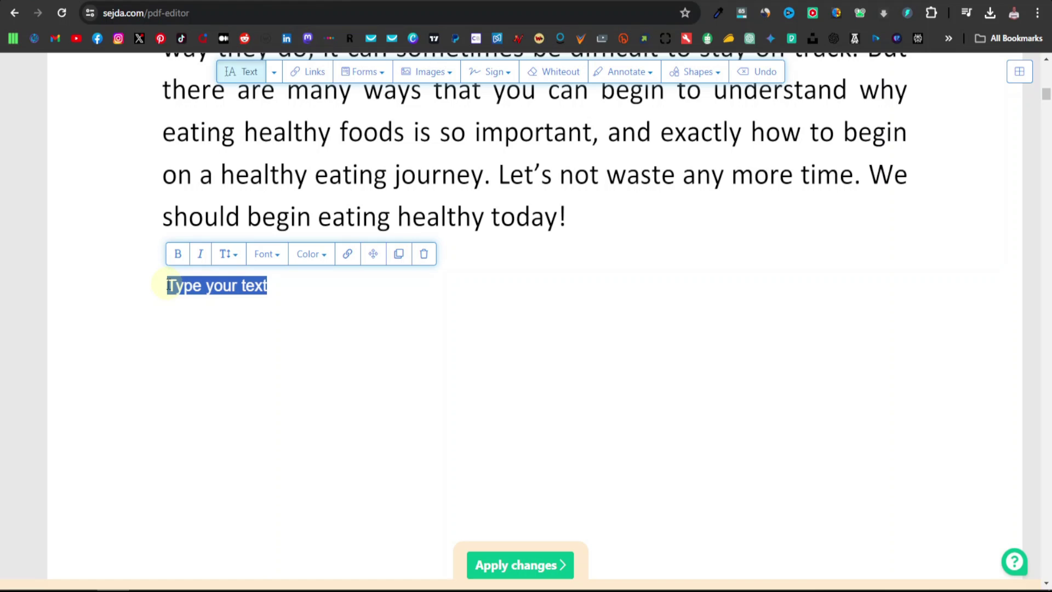
pyautogui.hotkey('ctrl', 'v')
pyautogui.tripleClick(322, 286)
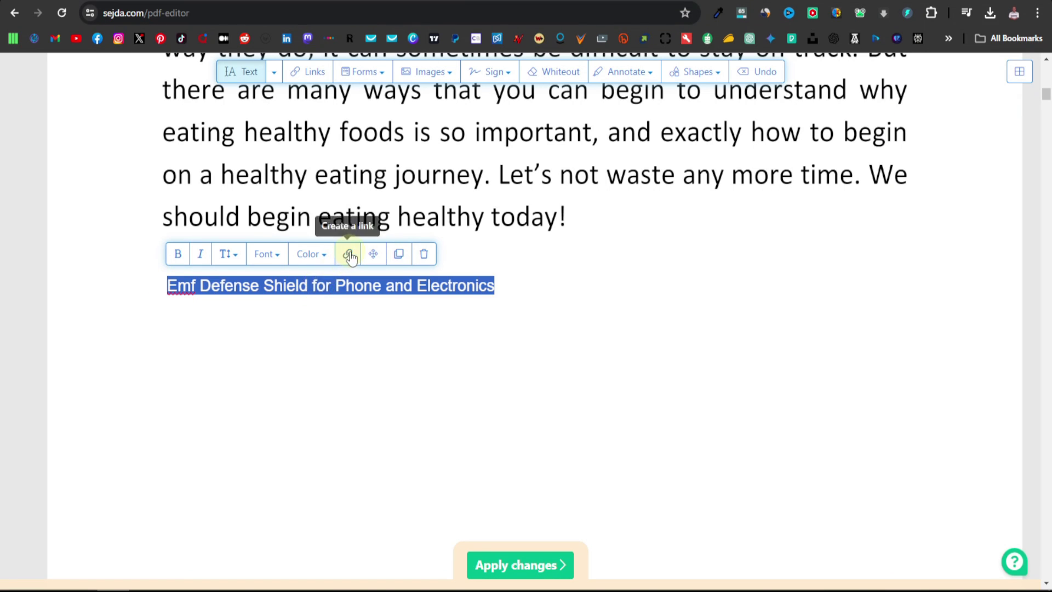
# Link that line to the Digistore24 affiliate promolink as its external URL
pyautogui.click(349, 255)
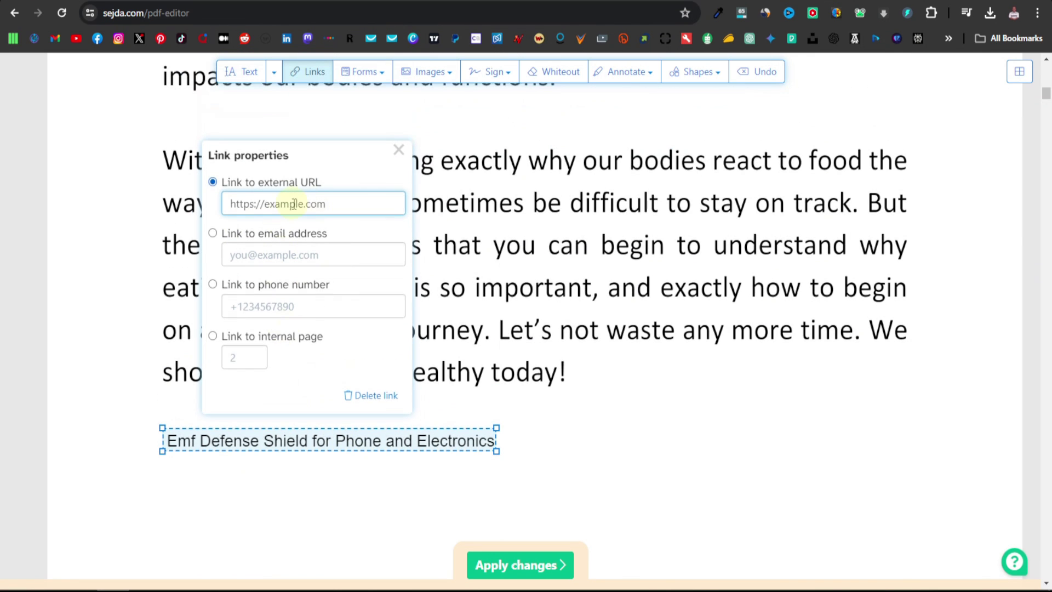
pyautogui.hotkey('ctrl', 'Tab')
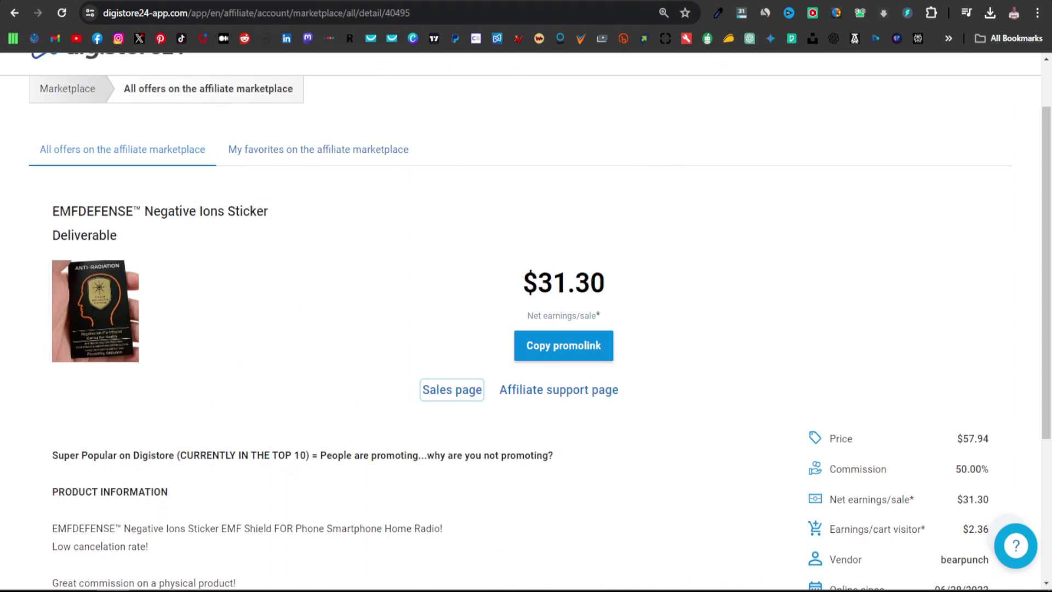
pyautogui.click(564, 350)
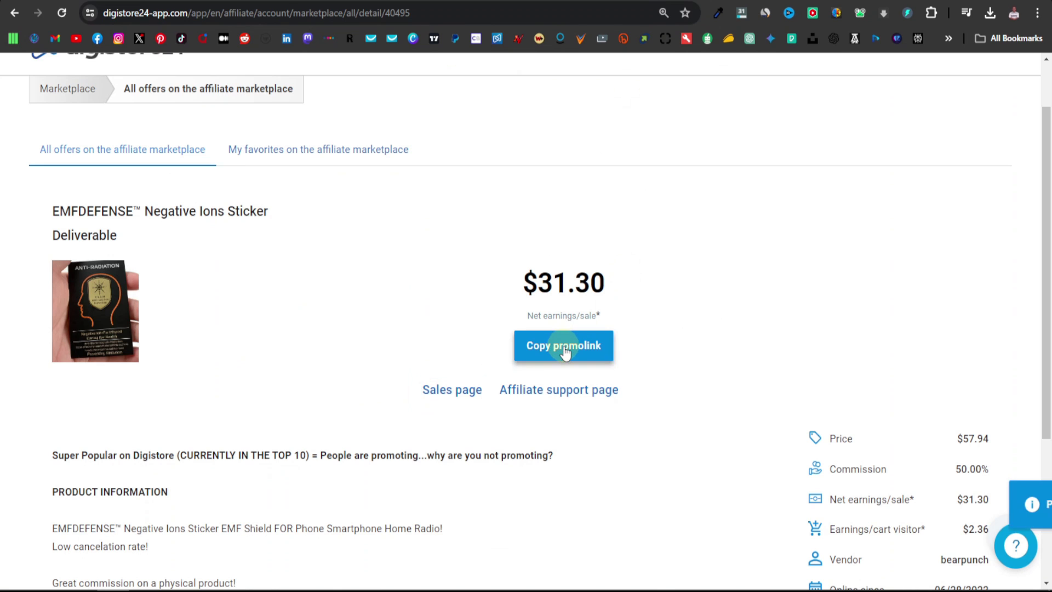
pyautogui.hotkey('ctrl', 'shift', 'Tab')
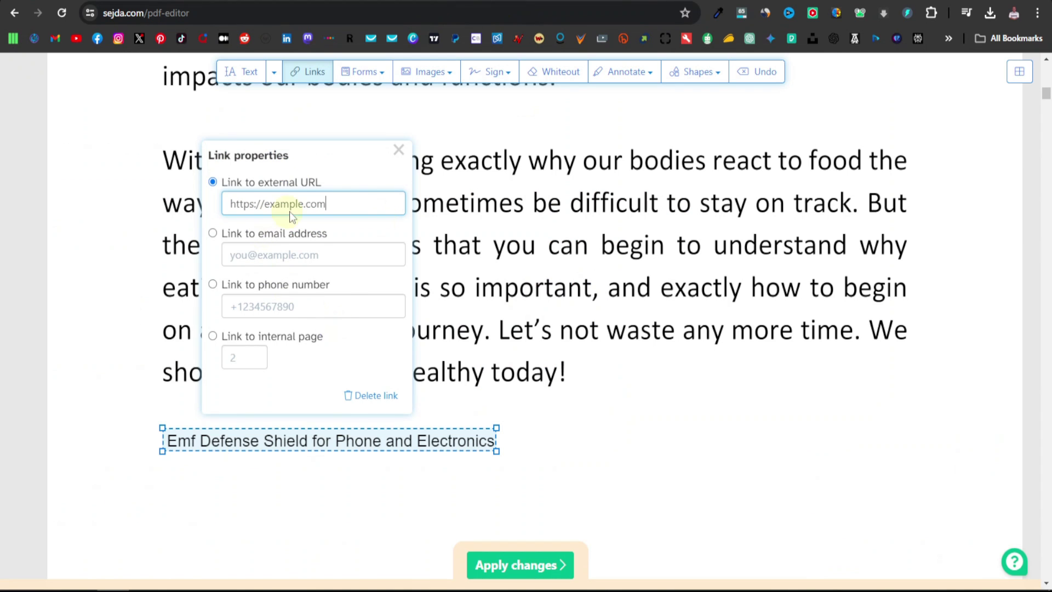
pyautogui.rightClick(287, 203)
pyautogui.click(323, 277)
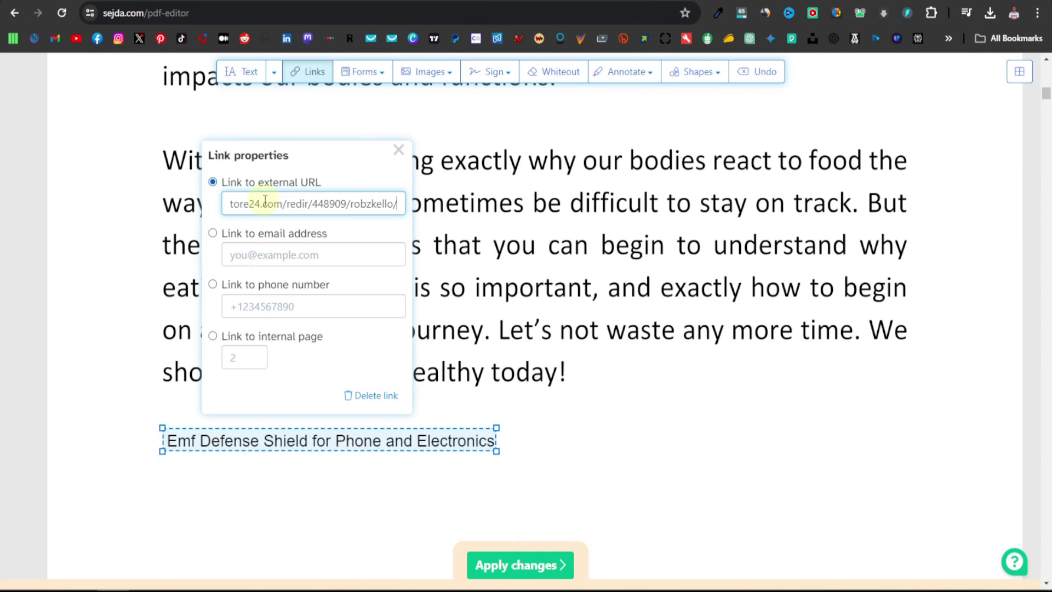
pyautogui.click(502, 445)
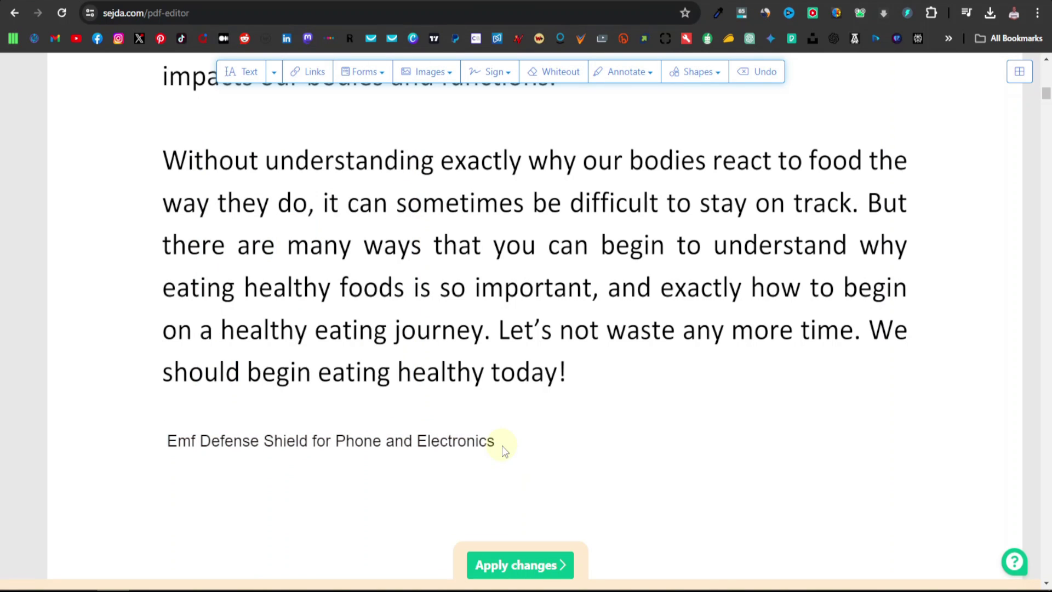
pyautogui.scroll(-1, 494, 446)
pyautogui.scroll(1, 483, 452)
pyautogui.scroll(-1, 202, 454)
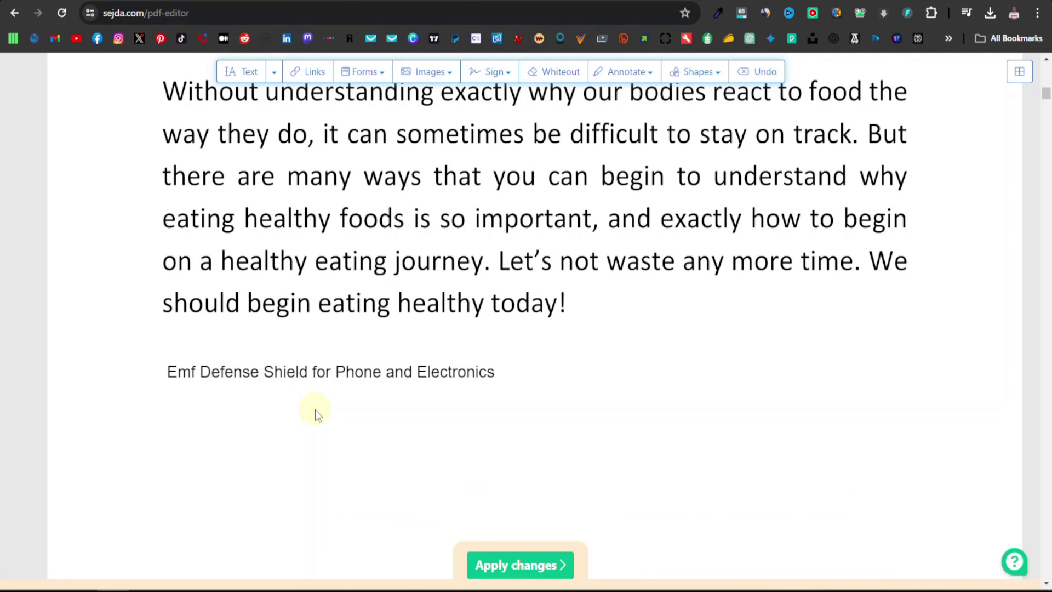
# On the EMF Shield sales page, start saving the product image, then cancel the Save As dialog
pyautogui.hotkey('ctrl', 'Tab')
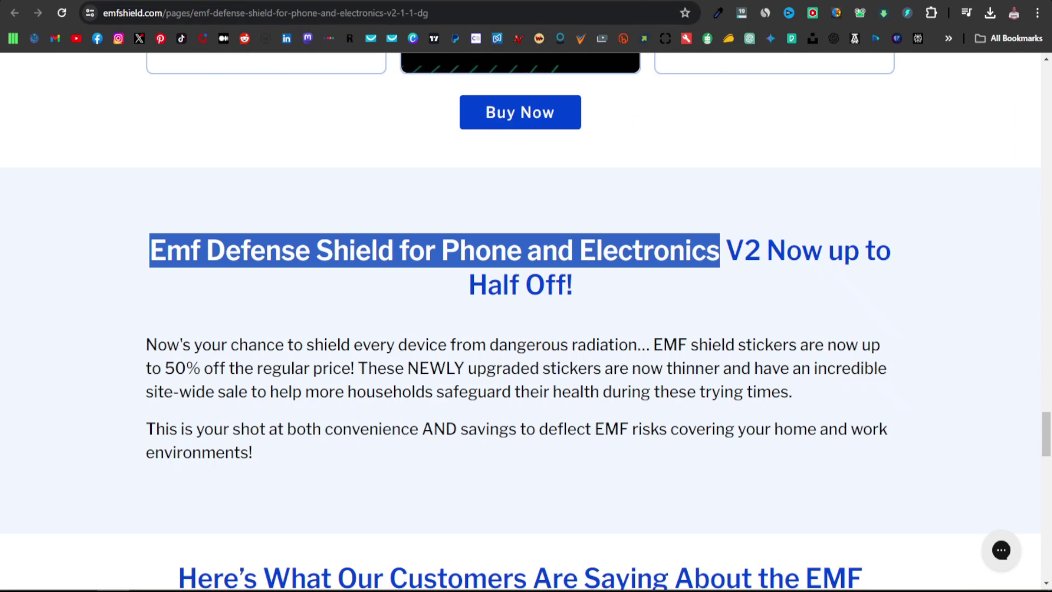
pyautogui.click(758, 304)
pyautogui.scroll(6, 765, 303)
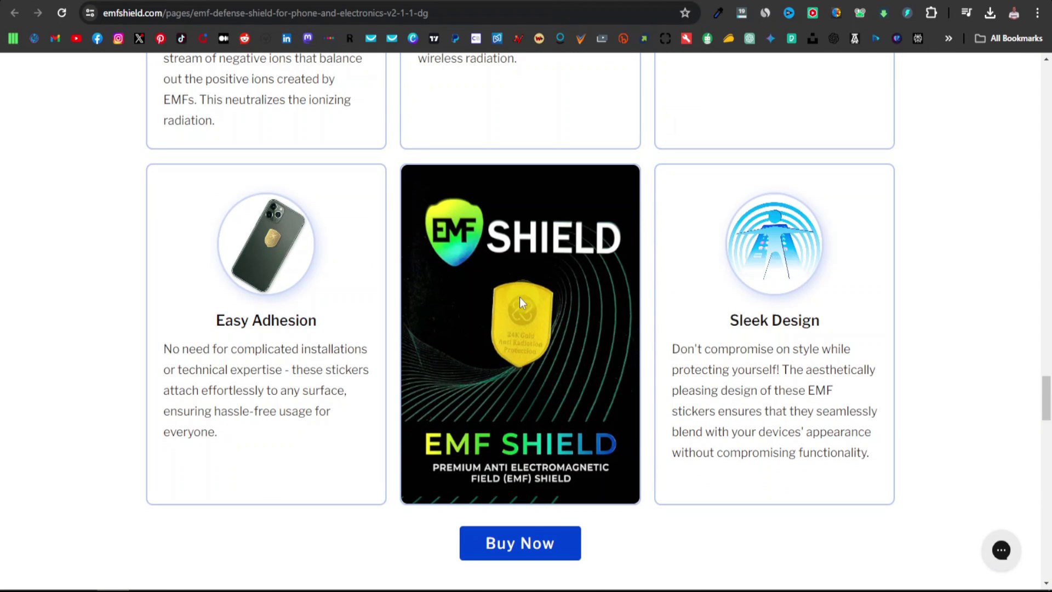
pyautogui.rightClick(479, 304)
pyautogui.click(529, 335)
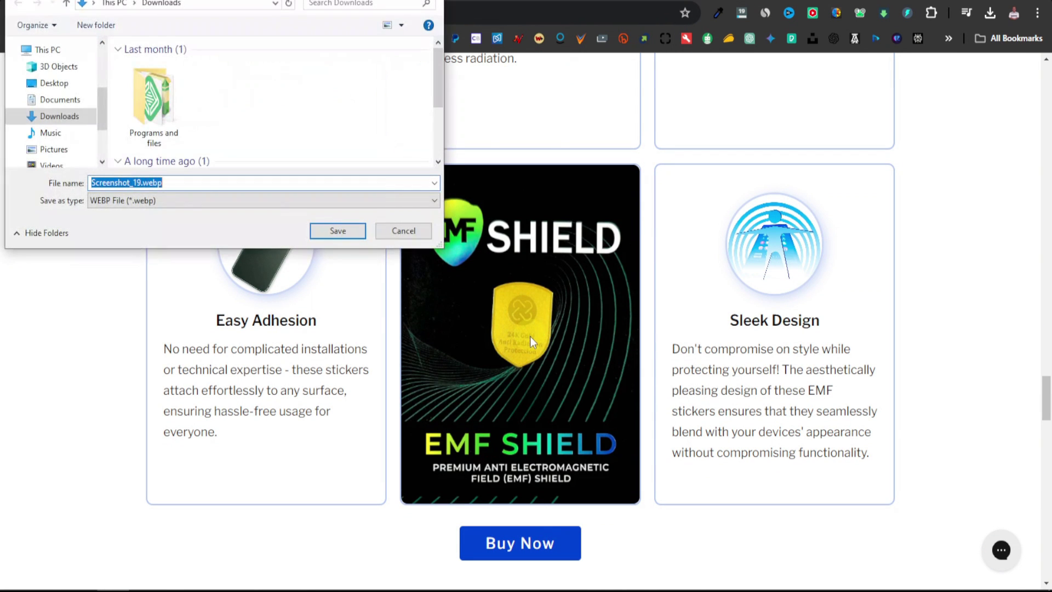
pyautogui.click(404, 231)
# Capture the EMF Shield product image card with Snipping Tool
pyautogui.scroll(-1, 493, 350)
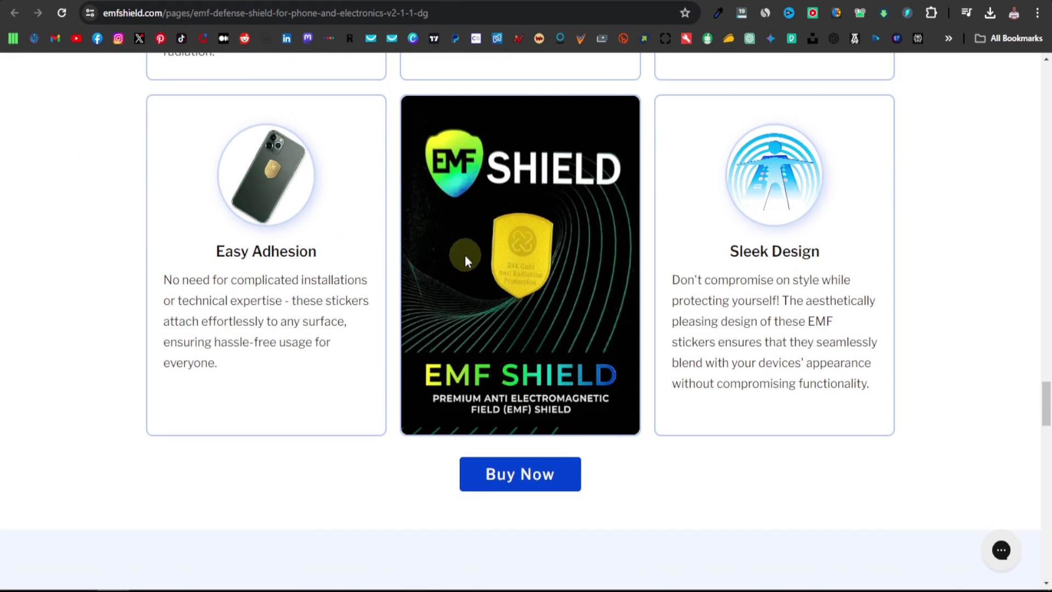
pyautogui.moveTo(383, 587)
pyautogui.click(340, 576)
pyautogui.click(732, 204)
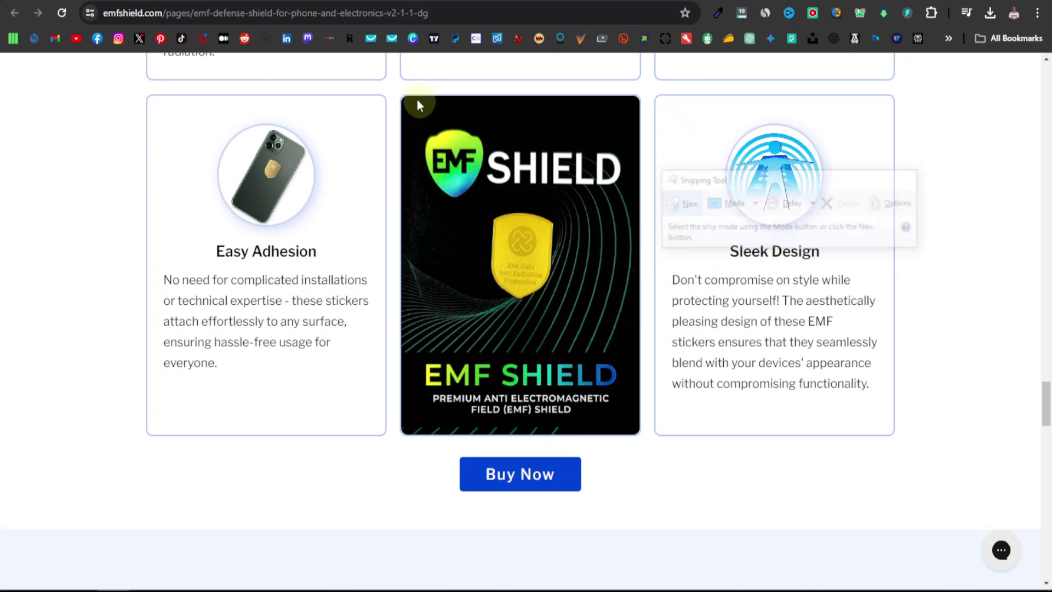
pyautogui.moveTo(404, 99); pyautogui.dragTo(639, 434)
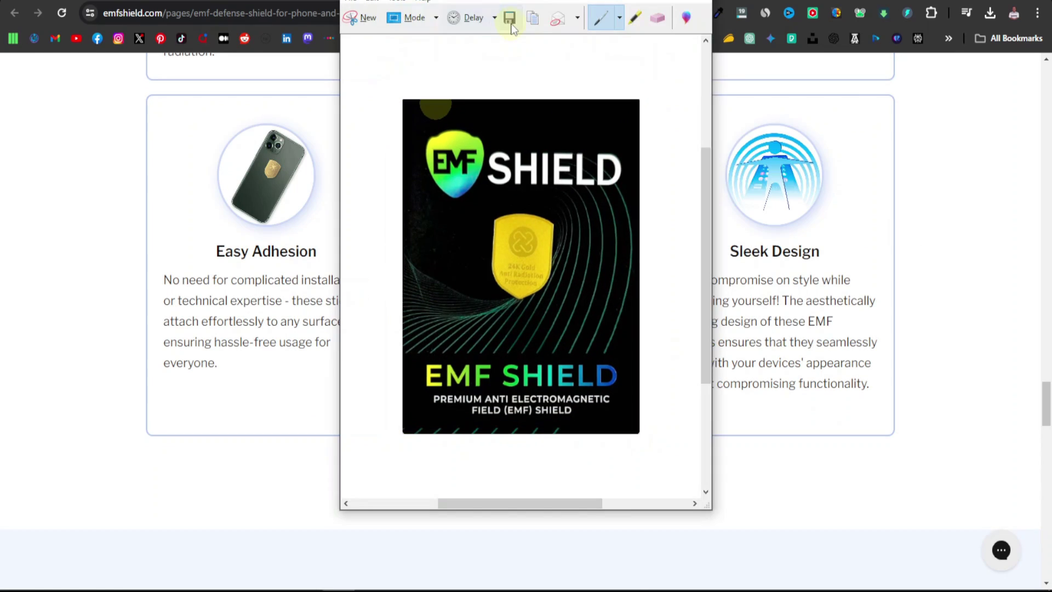
pyautogui.click(680, 2)
# Insert the Capture (1) EMF Shield image below the product caption in the ebook
pyautogui.click(548, 1)
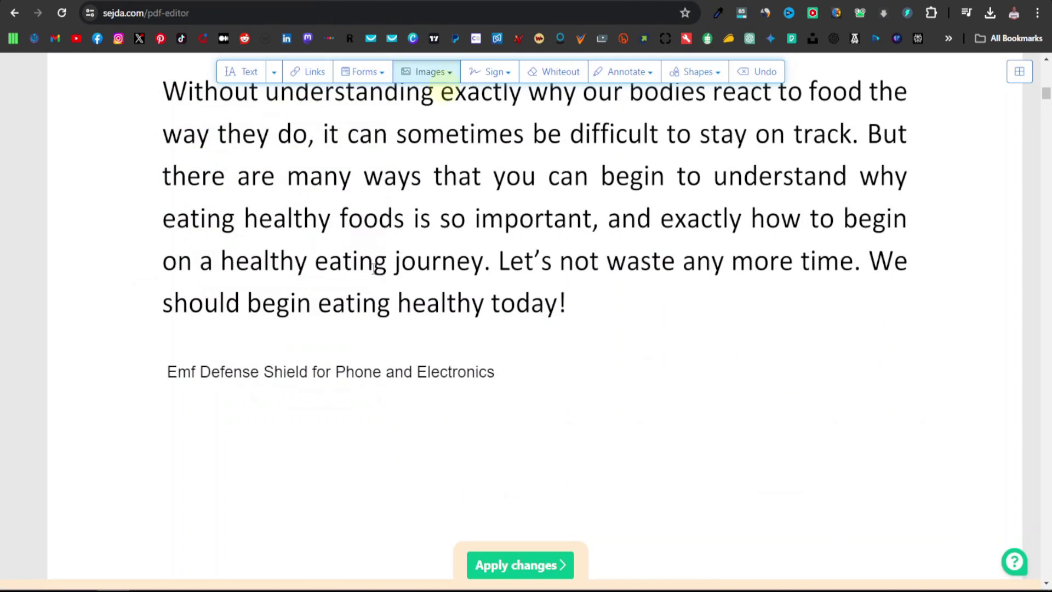
pyautogui.click(449, 77)
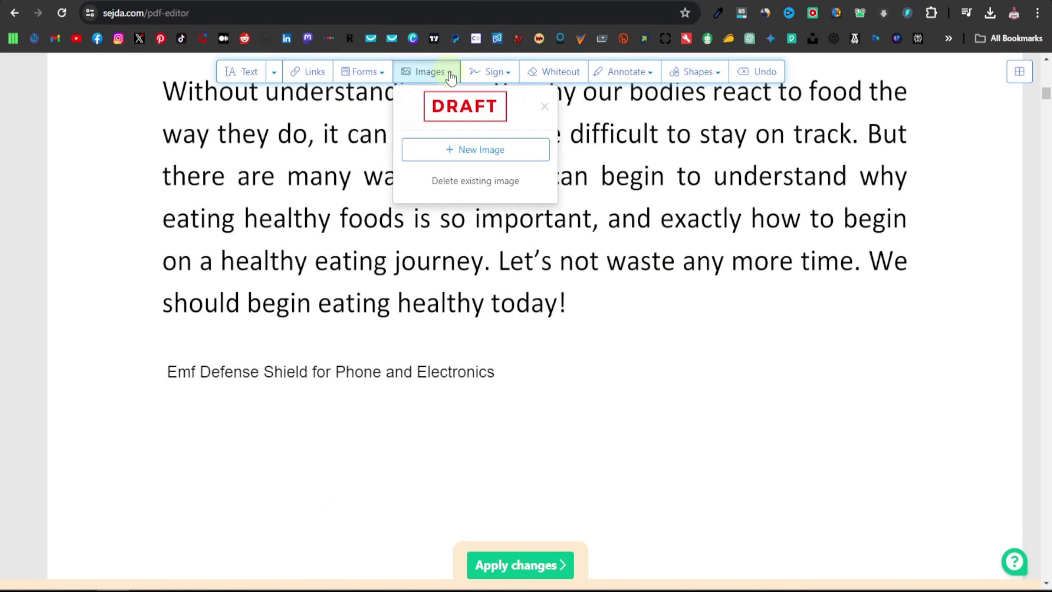
pyautogui.click(462, 151)
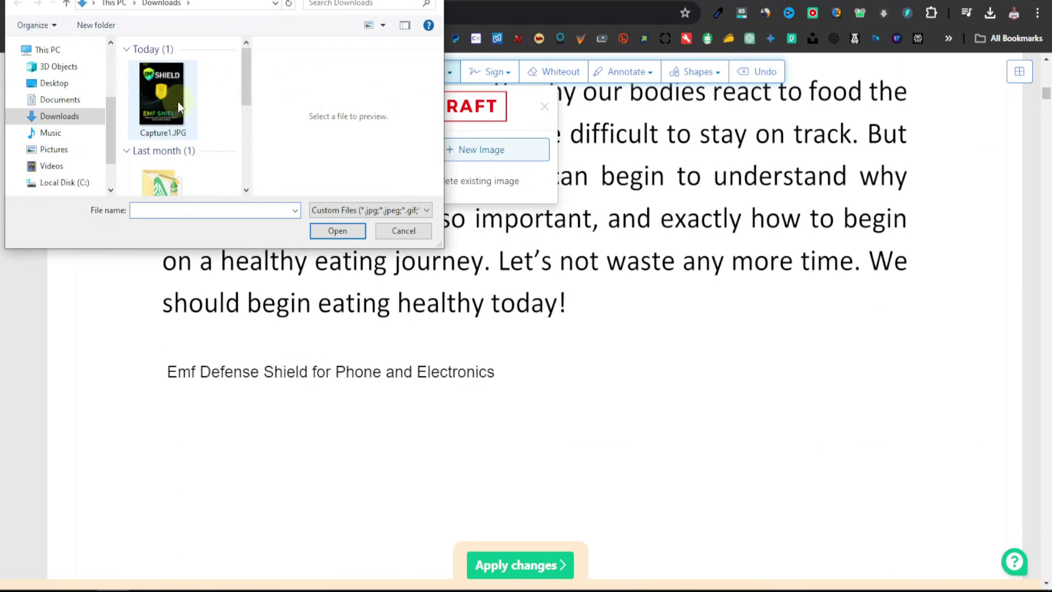
pyautogui.doubleClick(173, 101)
pyautogui.moveTo(224, 284); pyautogui.dragTo(289, 575)
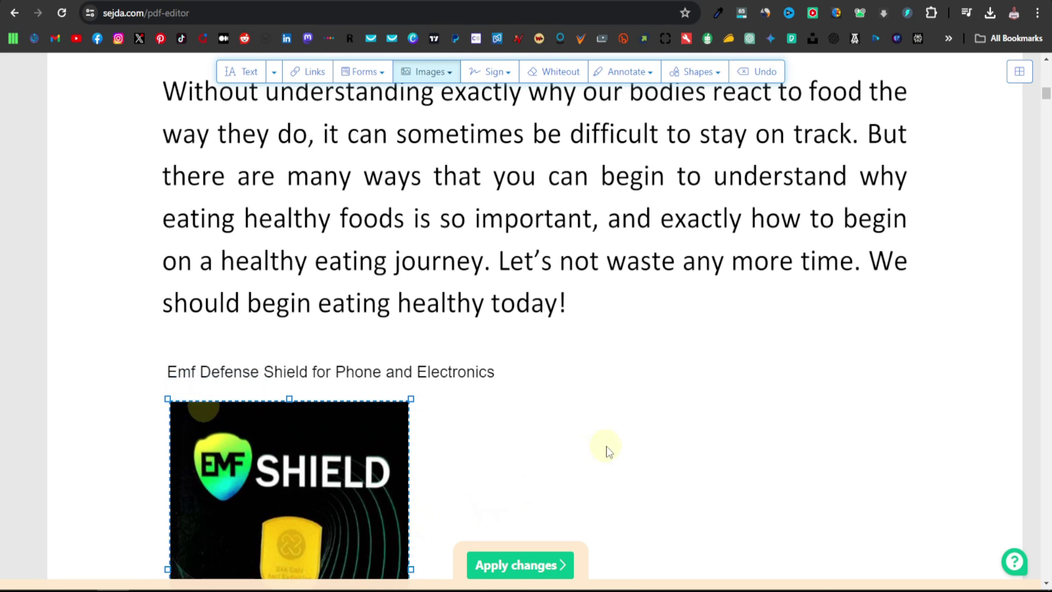
pyautogui.scroll(-4, 658, 437)
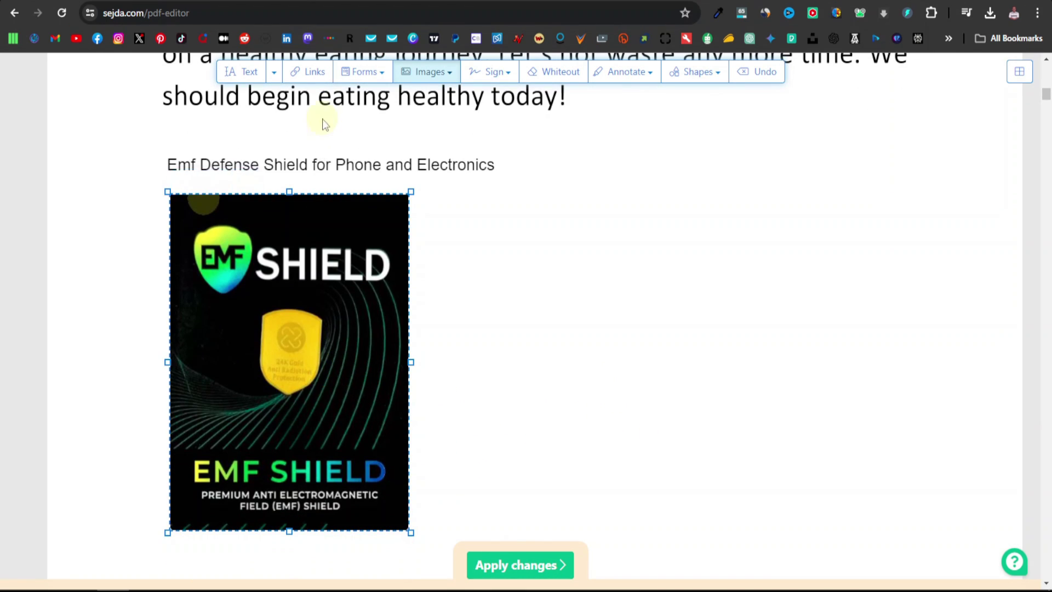
# Link the caption and image area to the Digistore24 affiliate promolink
pyautogui.click(308, 71)
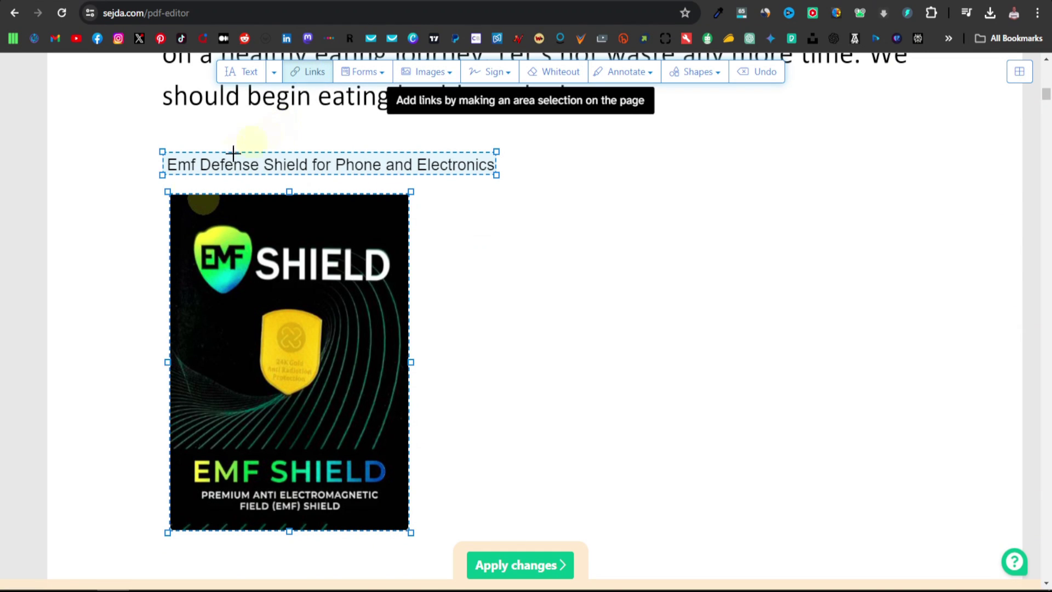
pyautogui.moveTo(158, 189); pyautogui.dragTo(418, 531)
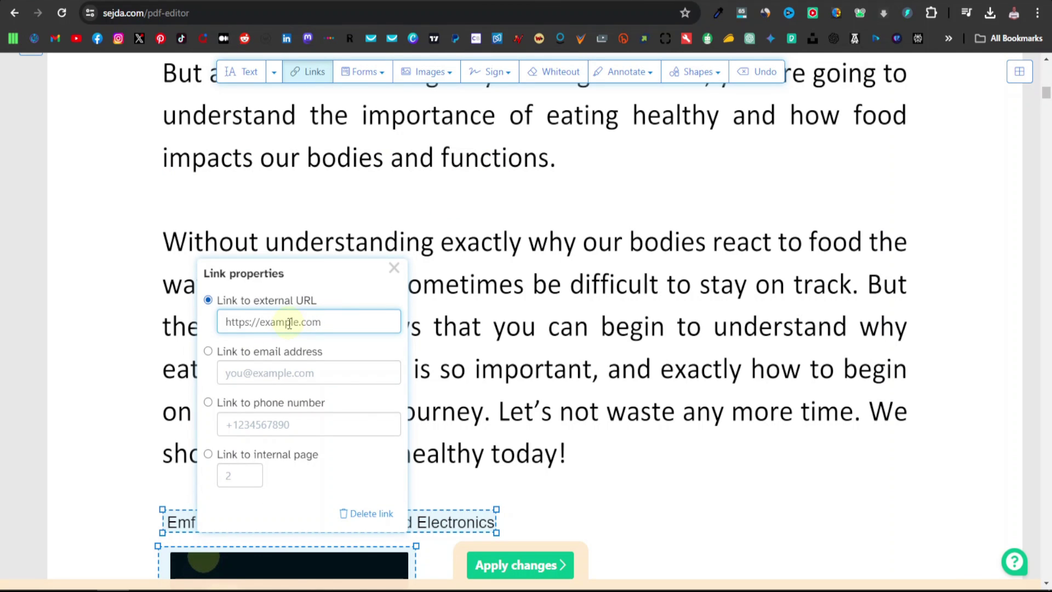
pyautogui.tripleClick(270, 323)
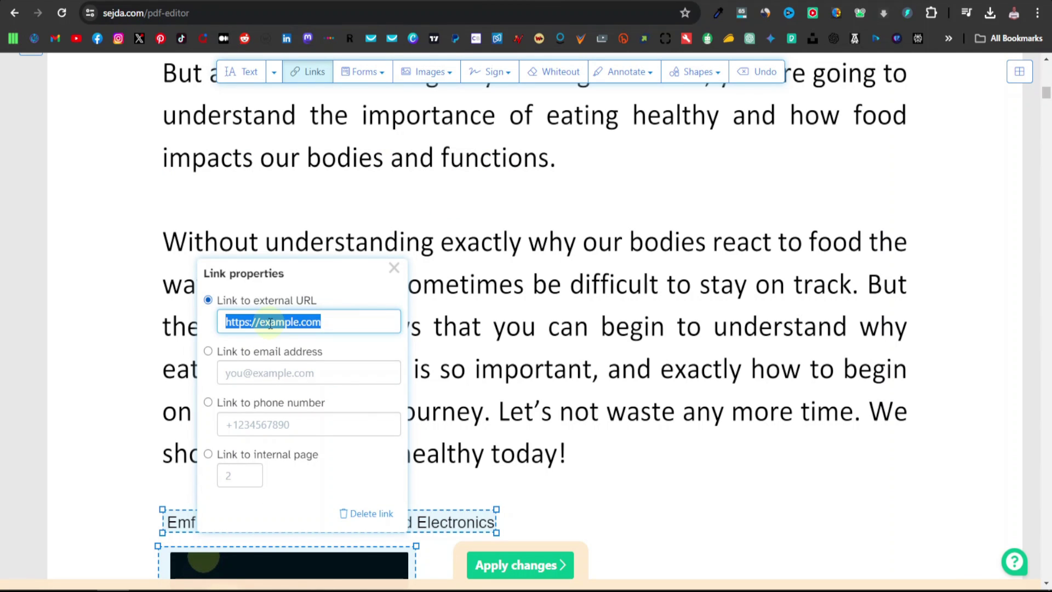
pyautogui.press('BackSpace')
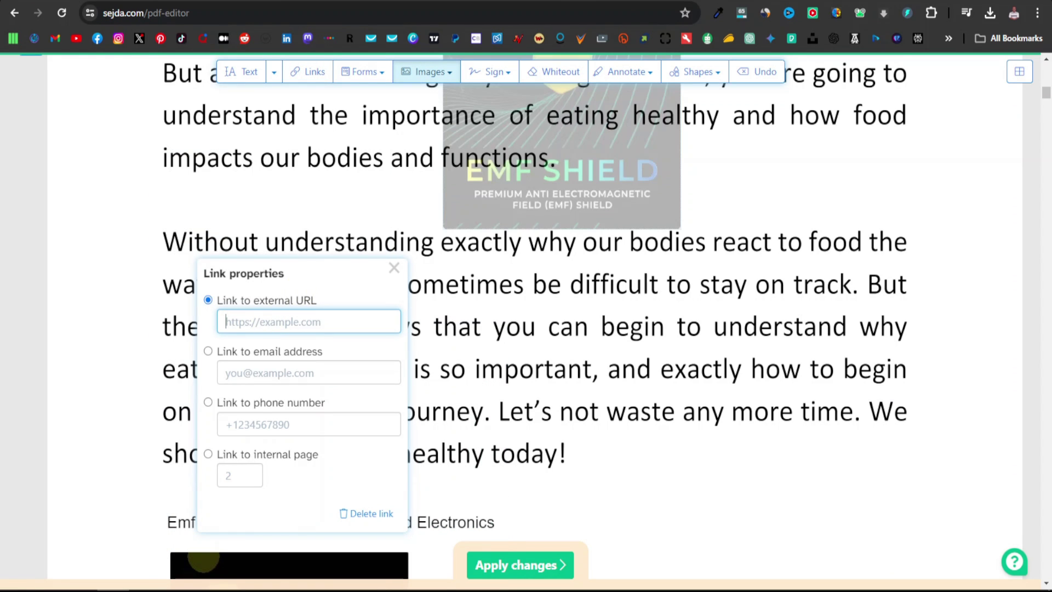
pyautogui.hotkey('ctrl', 'Tab')
pyautogui.click(566, 350)
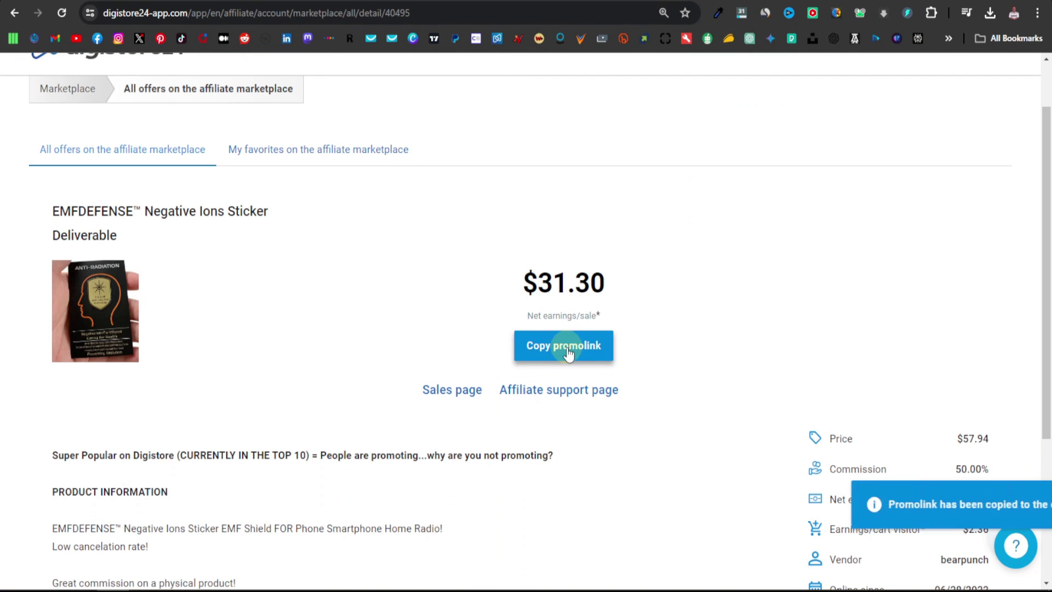
pyautogui.hotkey('ctrl', 'shift', 'Tab')
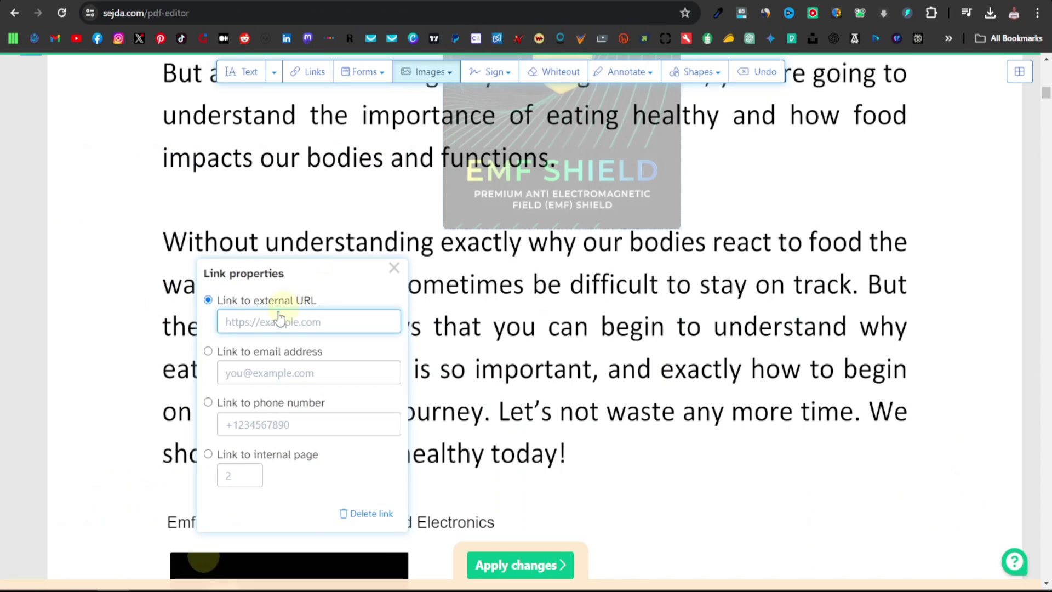
pyautogui.hotkey('ctrl', 'v')
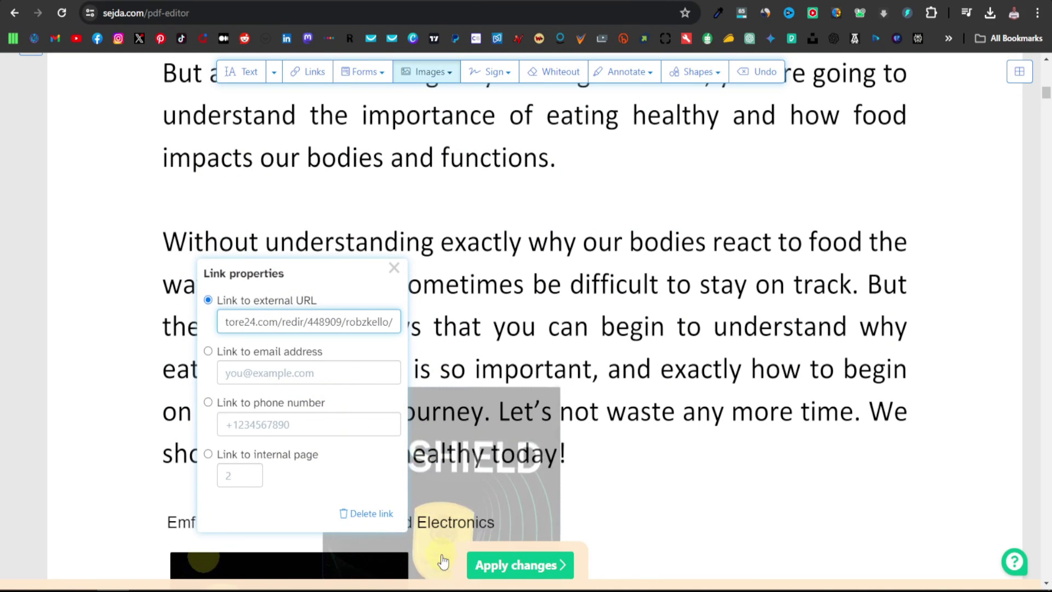
pyautogui.scroll(-1, 400, 534)
pyautogui.scroll(-3, 399, 535)
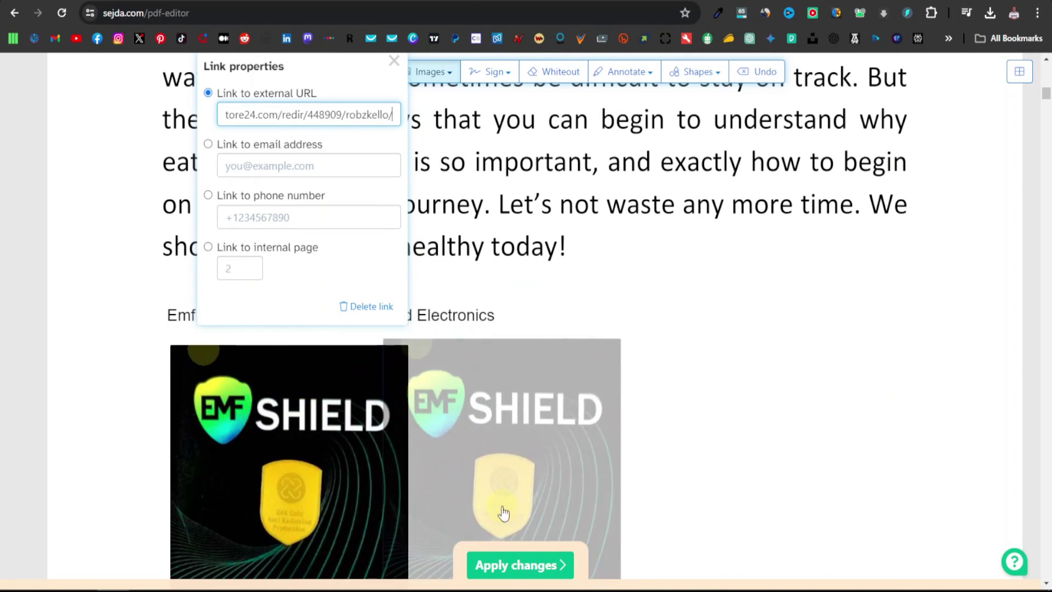
pyautogui.click(292, 519)
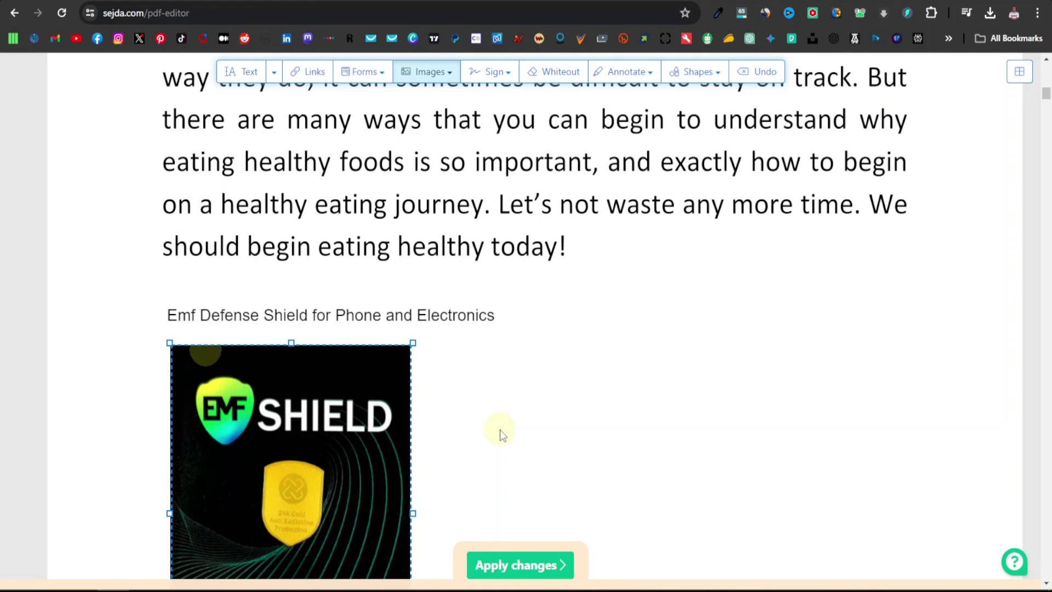
pyautogui.scroll(-3, 502, 435)
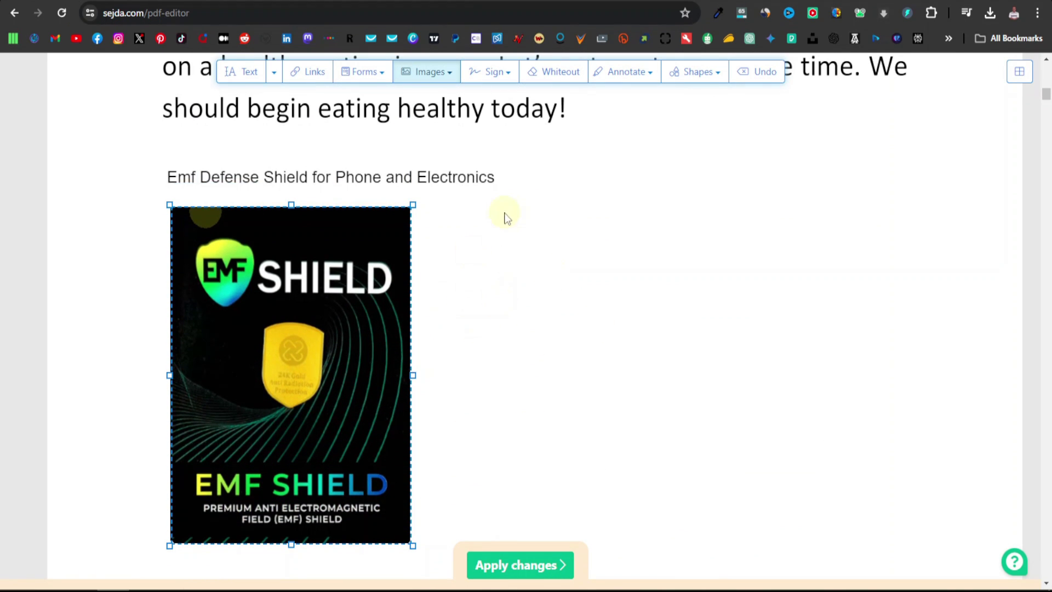
# Apply the changes, download the edited A Healthy Guide to Eating.pdf, and open it
pyautogui.click(519, 564)
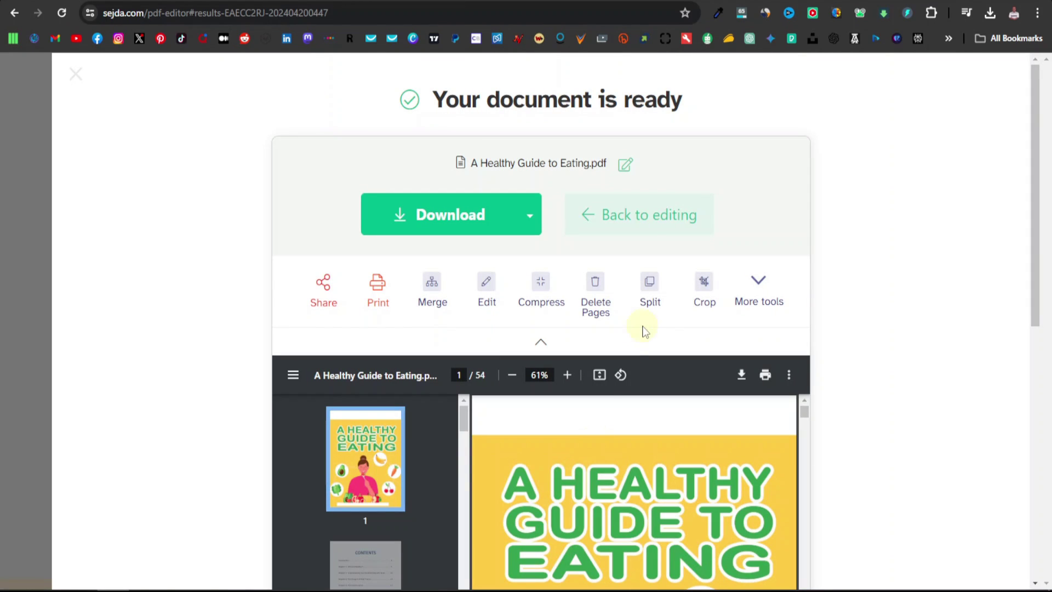
pyautogui.click(451, 219)
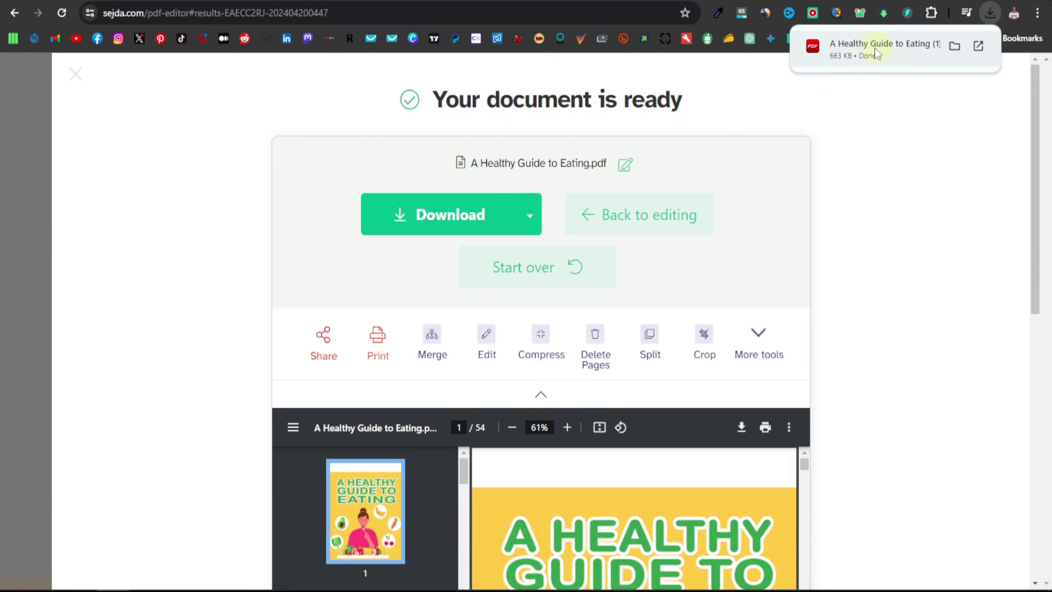
pyautogui.click(873, 48)
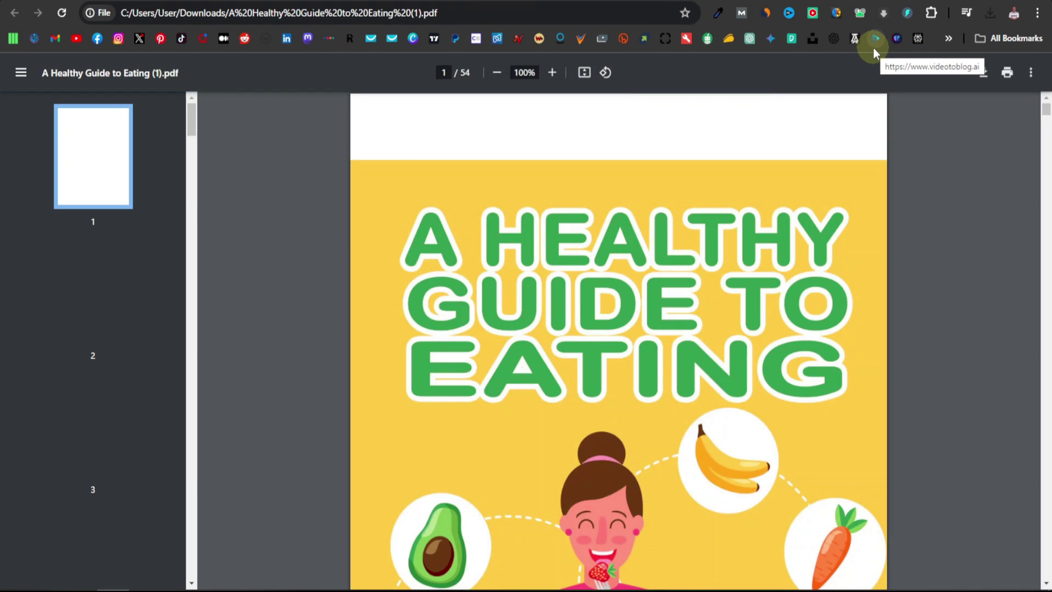
# Zoom the downloaded PDF to 125% and test the Emf Defense Shield link on page 5
pyautogui.scroll(-20, 626, 316)
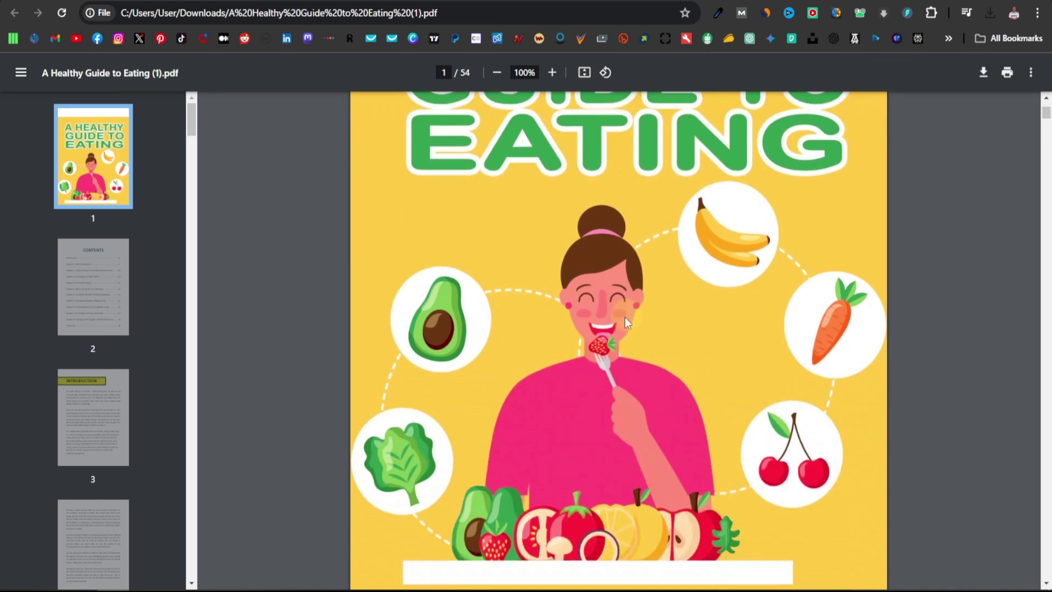
pyautogui.scroll(-5, 573, 363)
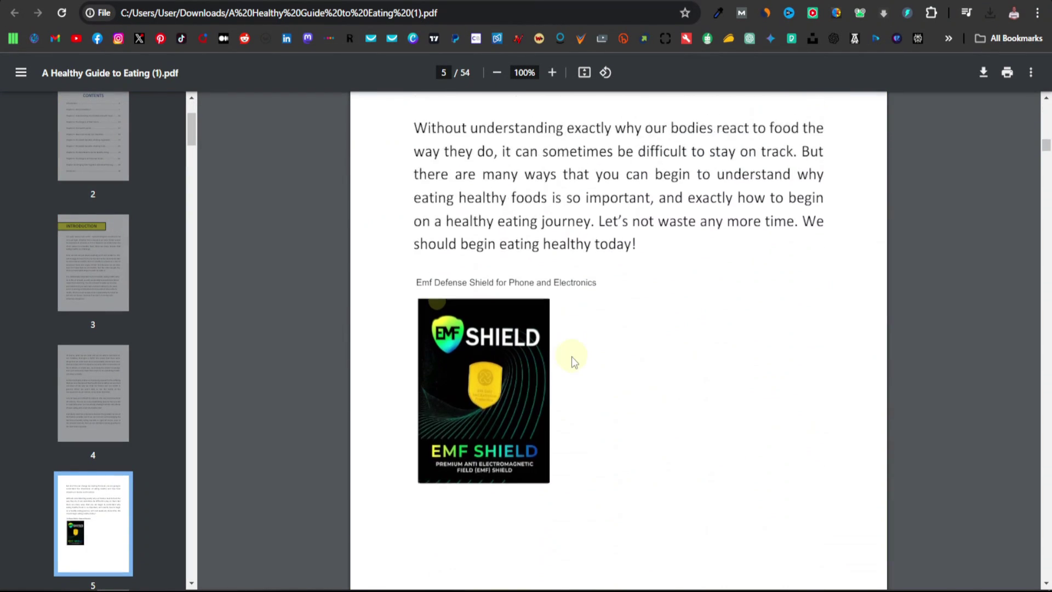
pyautogui.scroll(1, 571, 356)
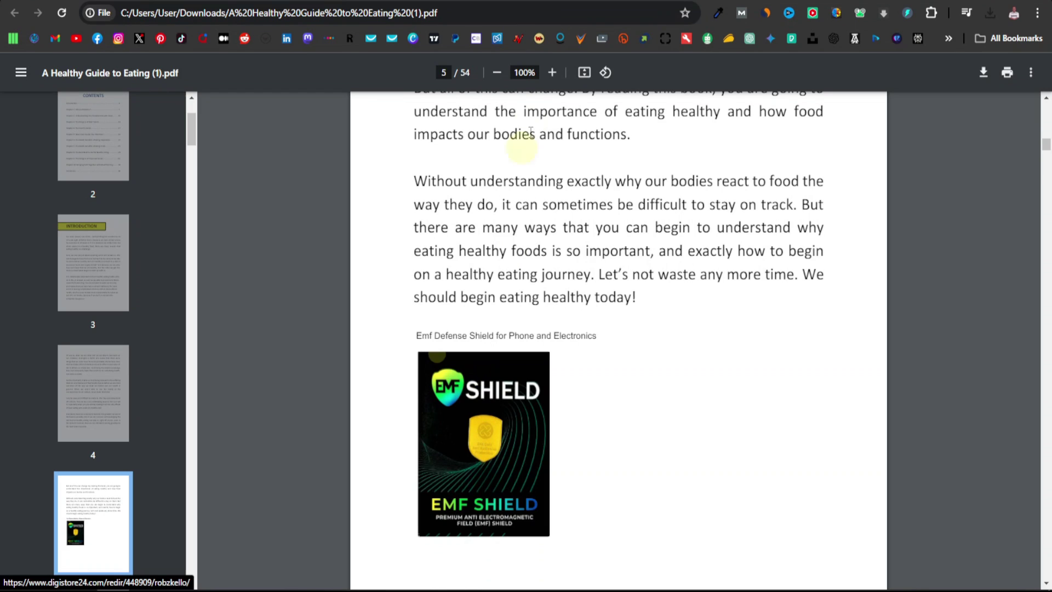
pyautogui.click(552, 73)
pyautogui.scroll(-3, 496, 413)
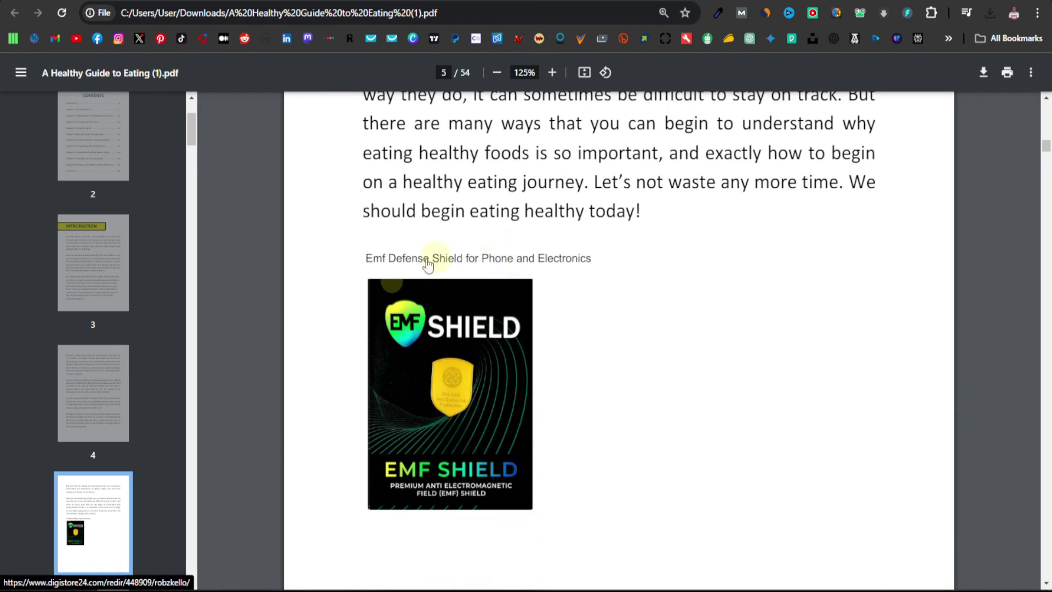
pyautogui.click(465, 260)
pyautogui.scroll(20, 789, 348)
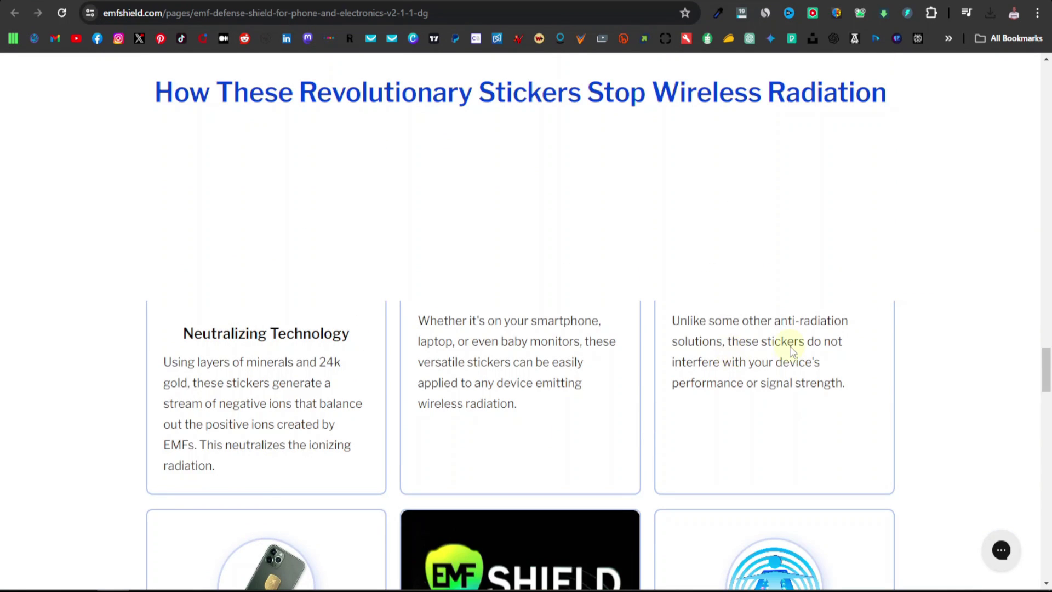
pyautogui.scroll(15, 1038, 283)
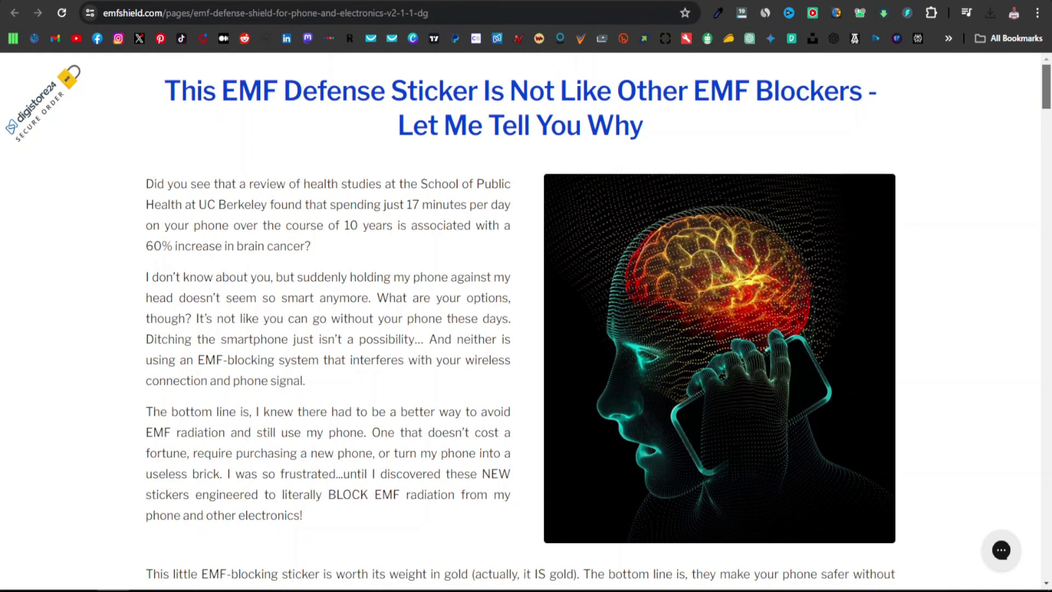
# Open the store section's settings and change its heading text to 'Our Best Products'
pyautogui.click(230, 1)
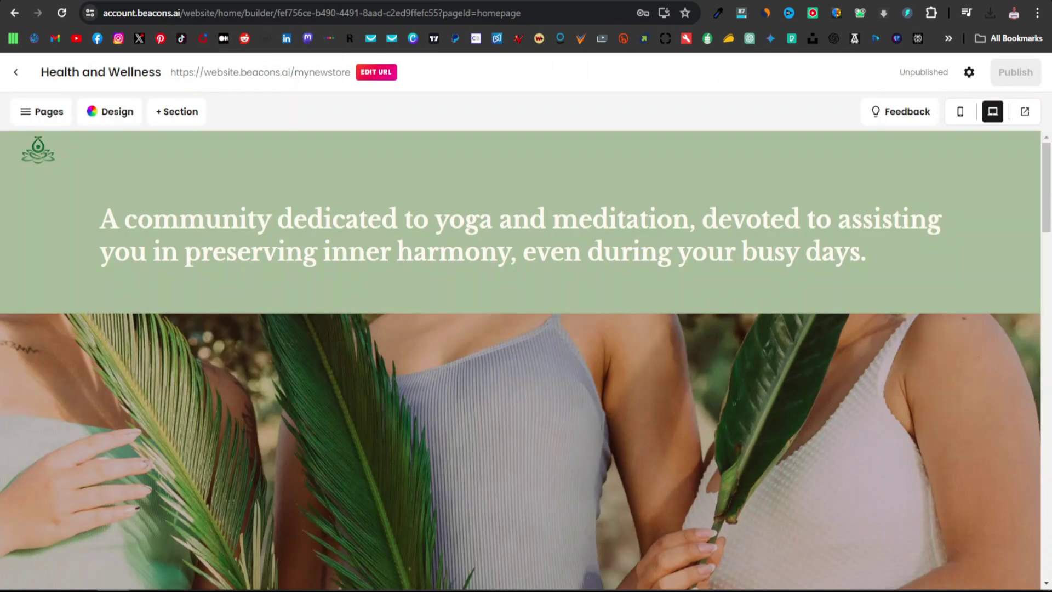
pyautogui.scroll(-15, 369, 272)
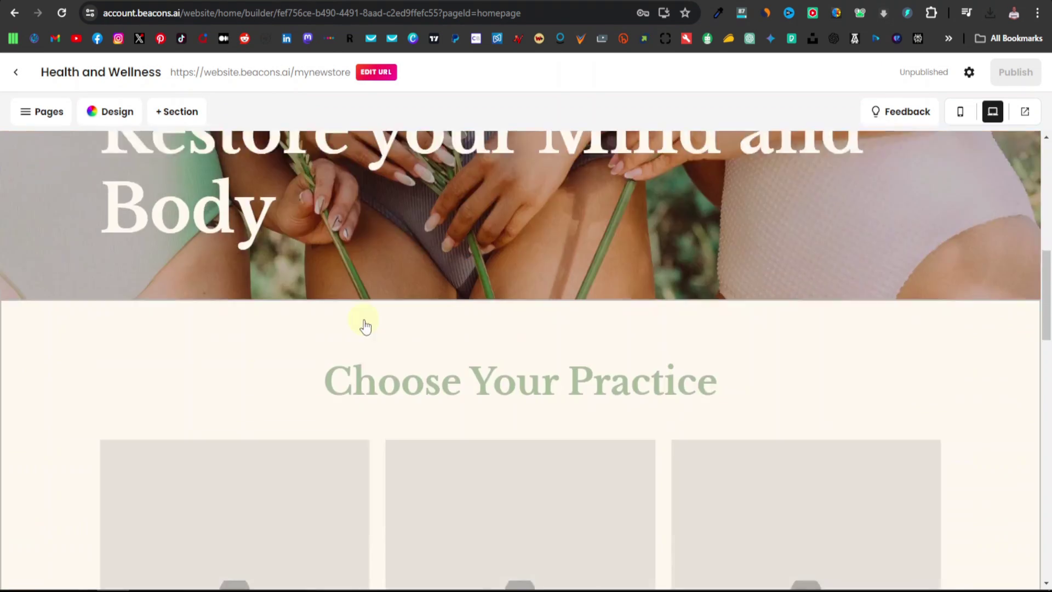
pyautogui.scroll(1, 307, 331)
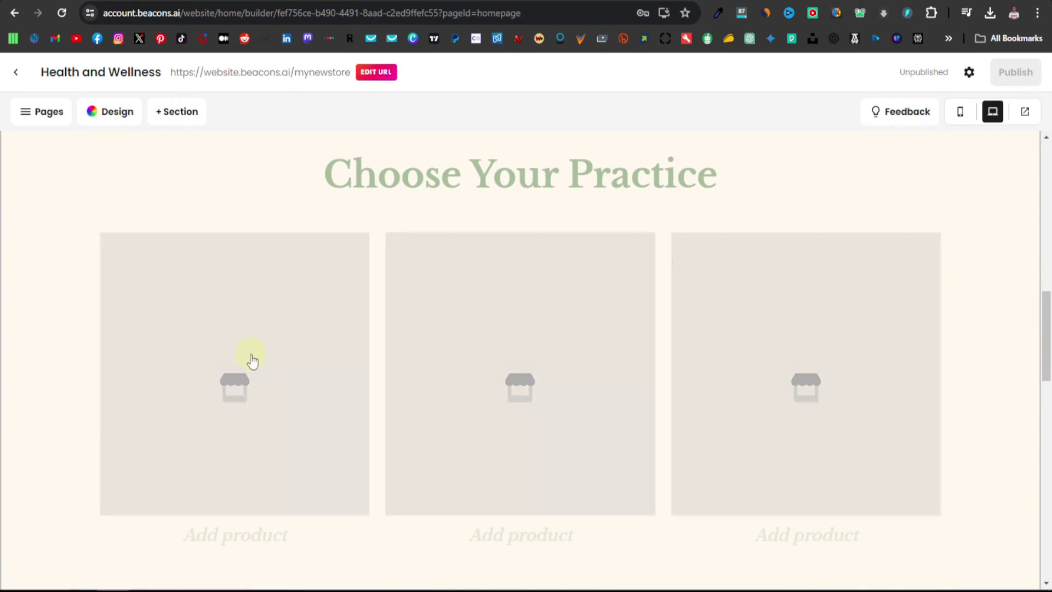
pyautogui.click(251, 375)
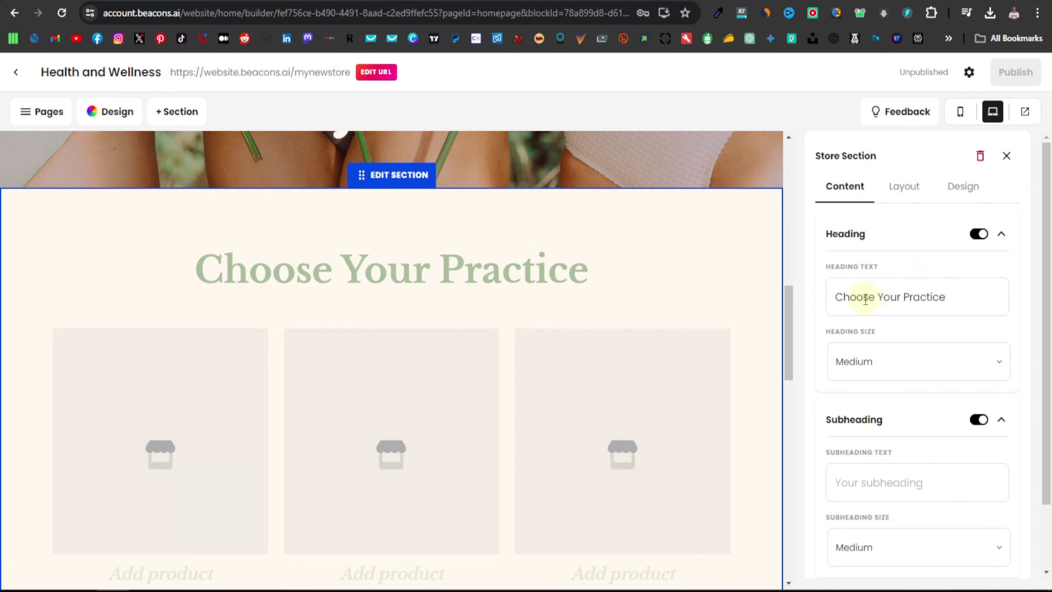
pyautogui.tripleClick(903, 297)
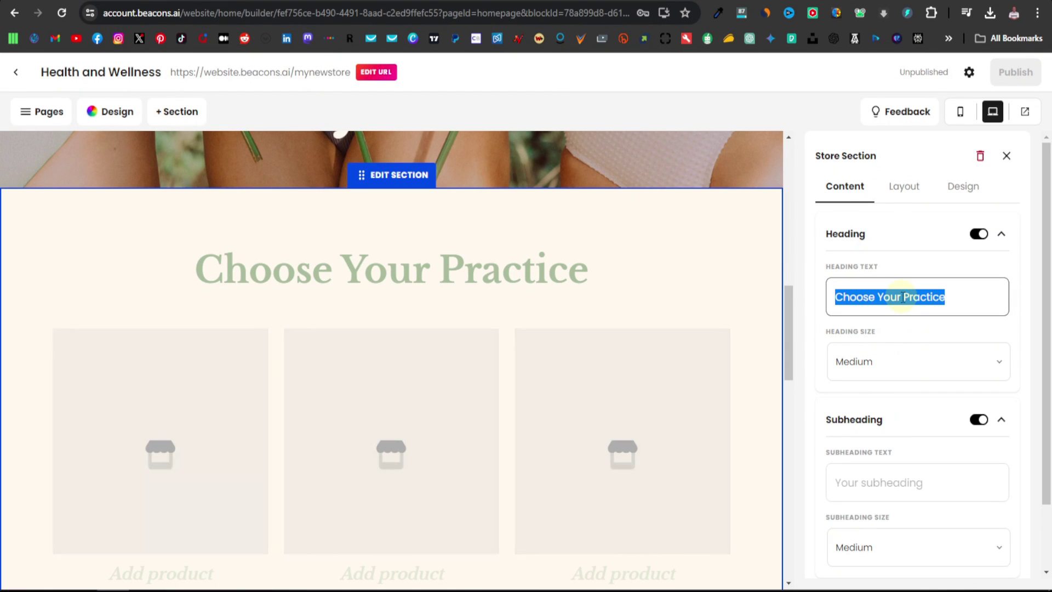
pyautogui.write('Be')
pyautogui.press('BackSpace')
pyautogui.press('BackSpace')
pyautogui.write('r ')
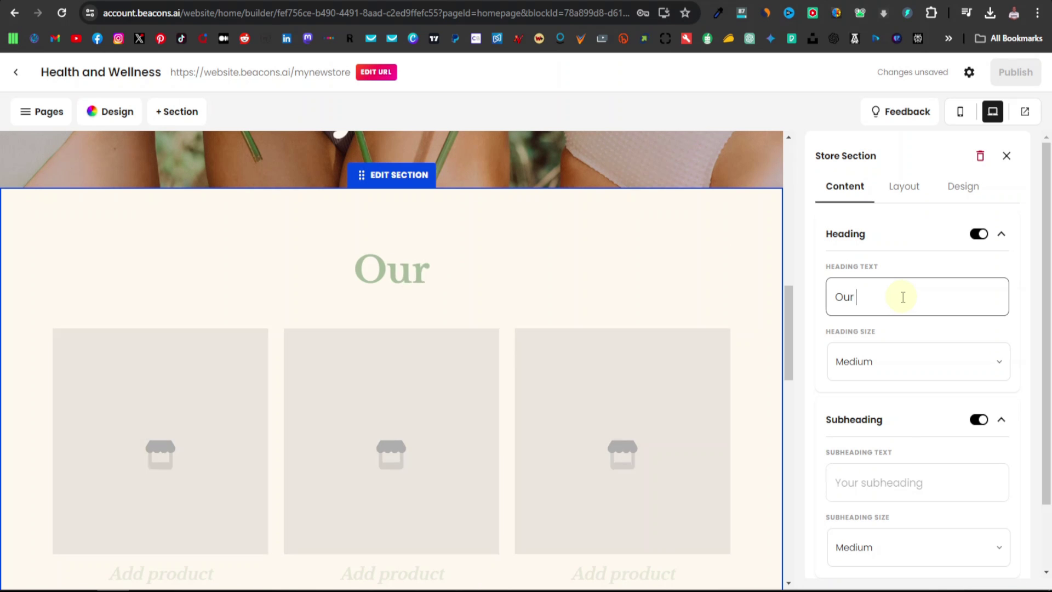
pyautogui.write('Best Products')
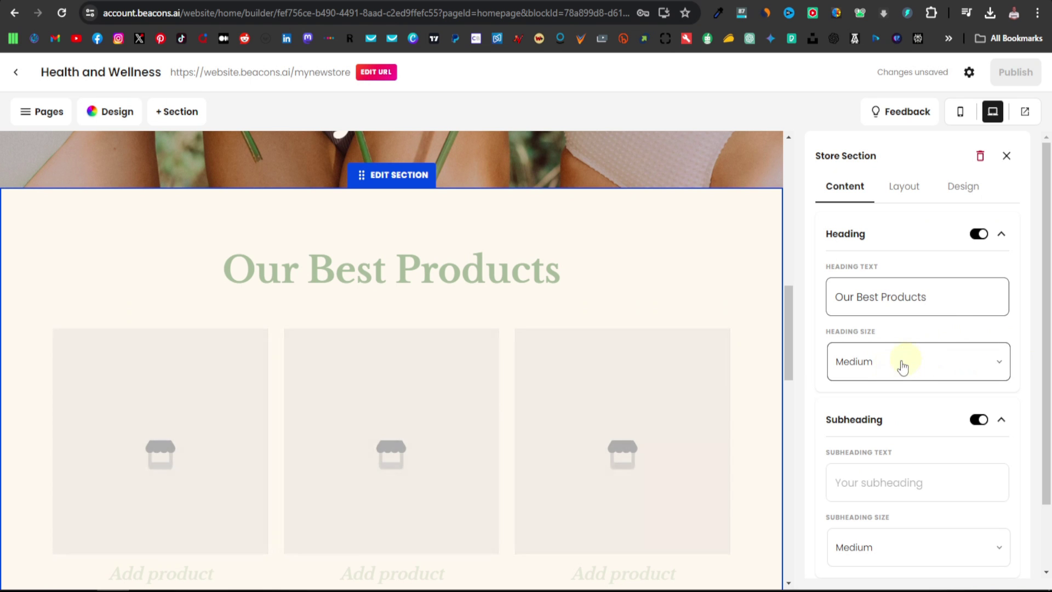
# Keep the heading size Medium and the subheading shown, then start selecting products
pyautogui.click(870, 372)
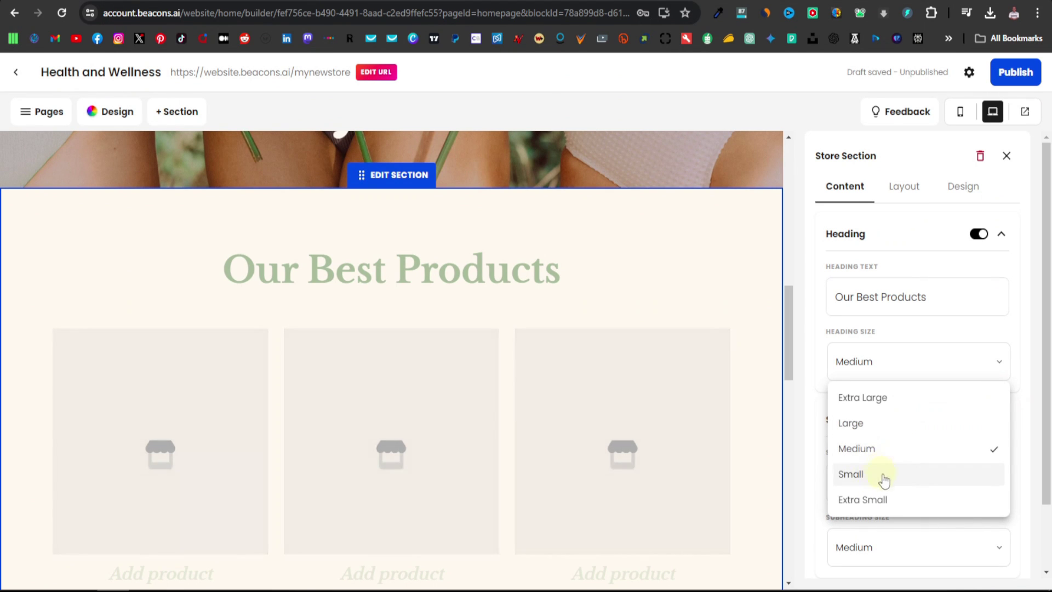
pyautogui.click(814, 413)
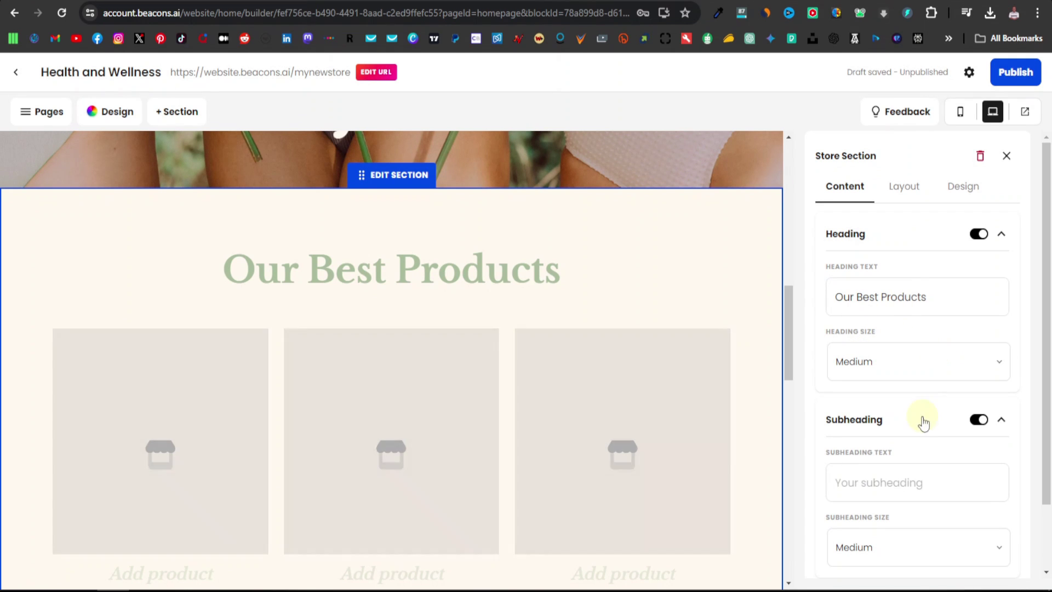
pyautogui.click(980, 422)
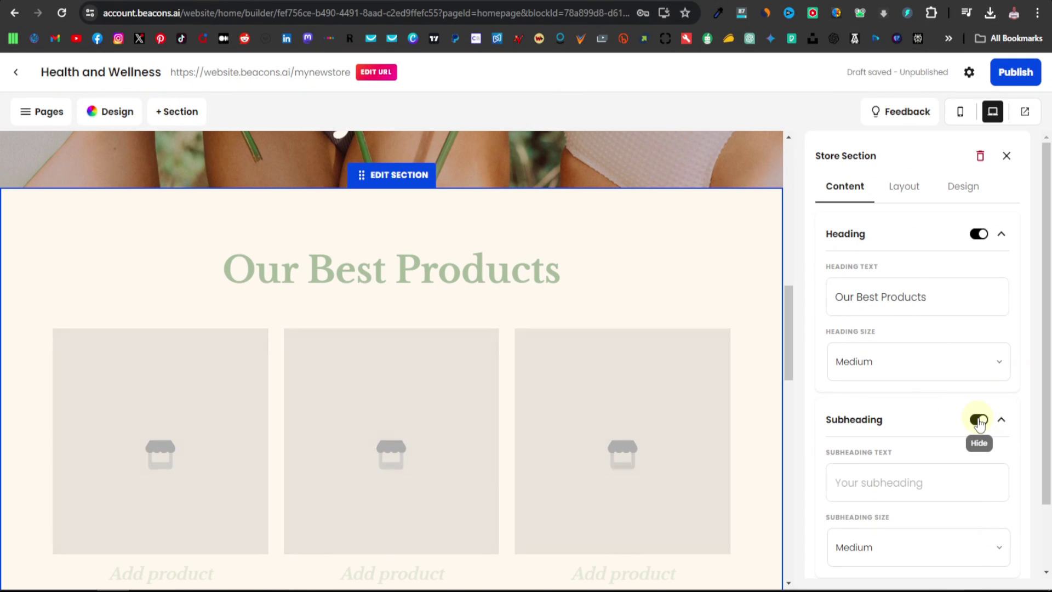
pyautogui.click(979, 420)
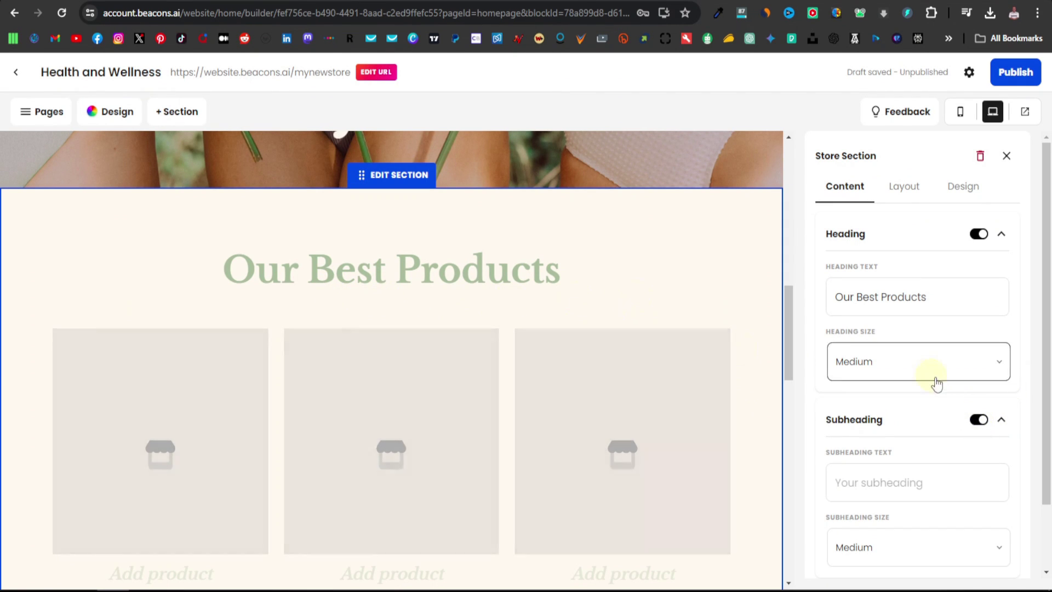
pyautogui.scroll(-2, 901, 425)
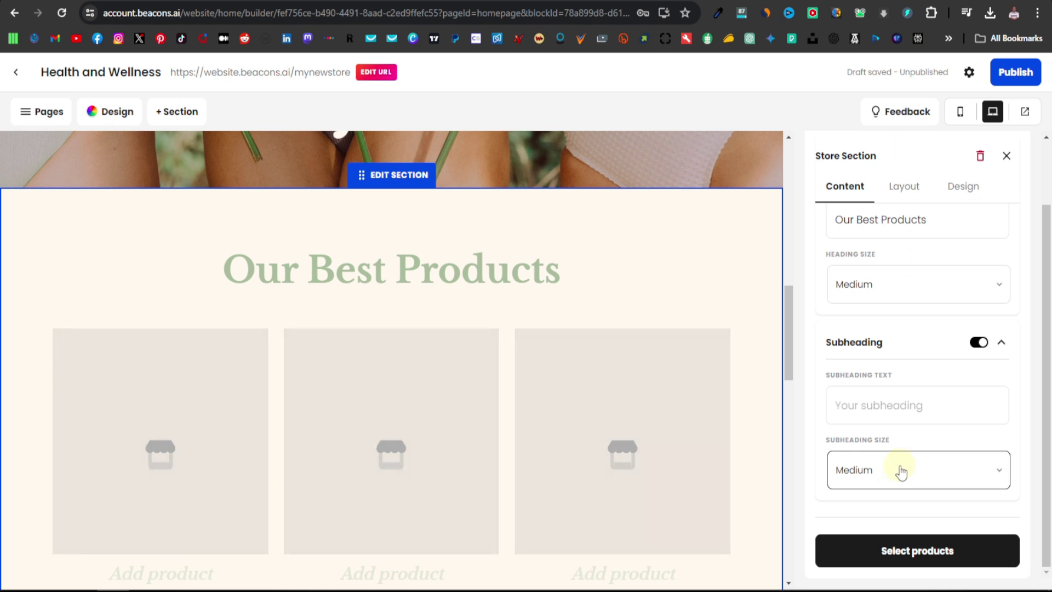
pyautogui.click(926, 552)
# Set up the Beacons store, create a Digital download product, and open its media editor
pyautogui.click(523, 390)
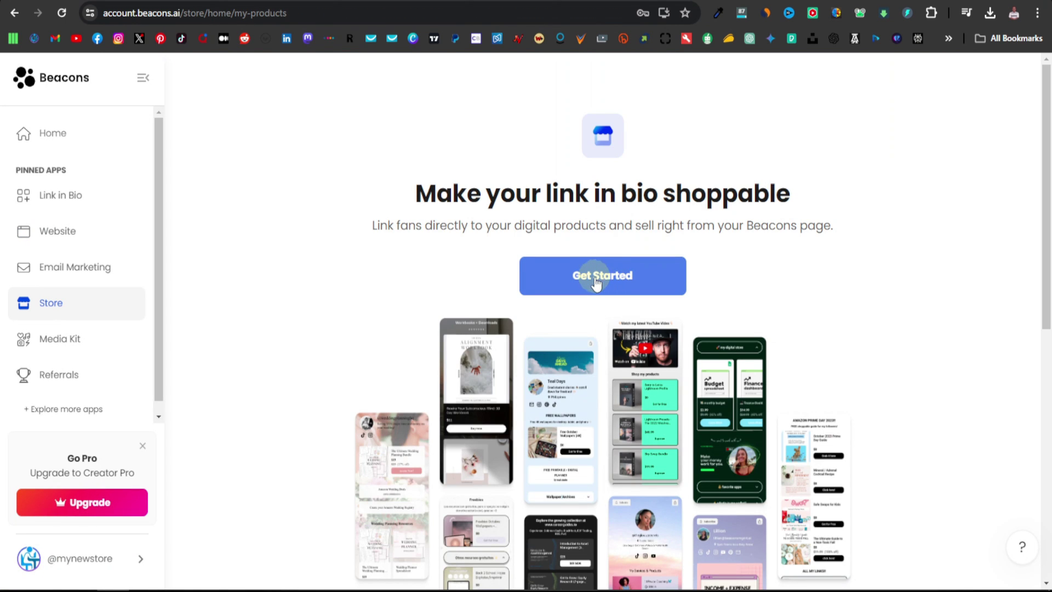
pyautogui.click(597, 277)
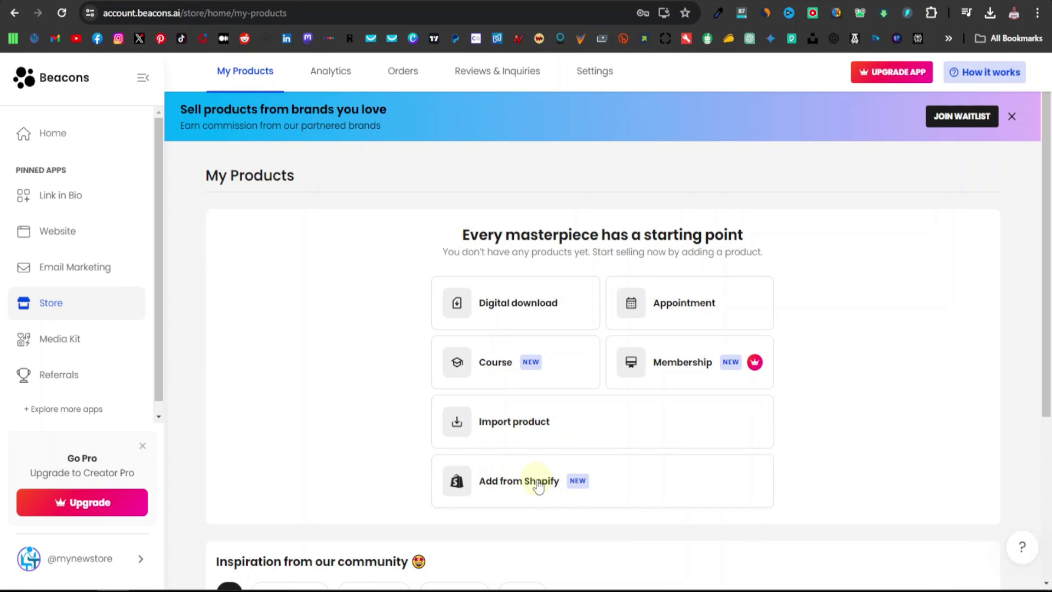
pyautogui.click(521, 309)
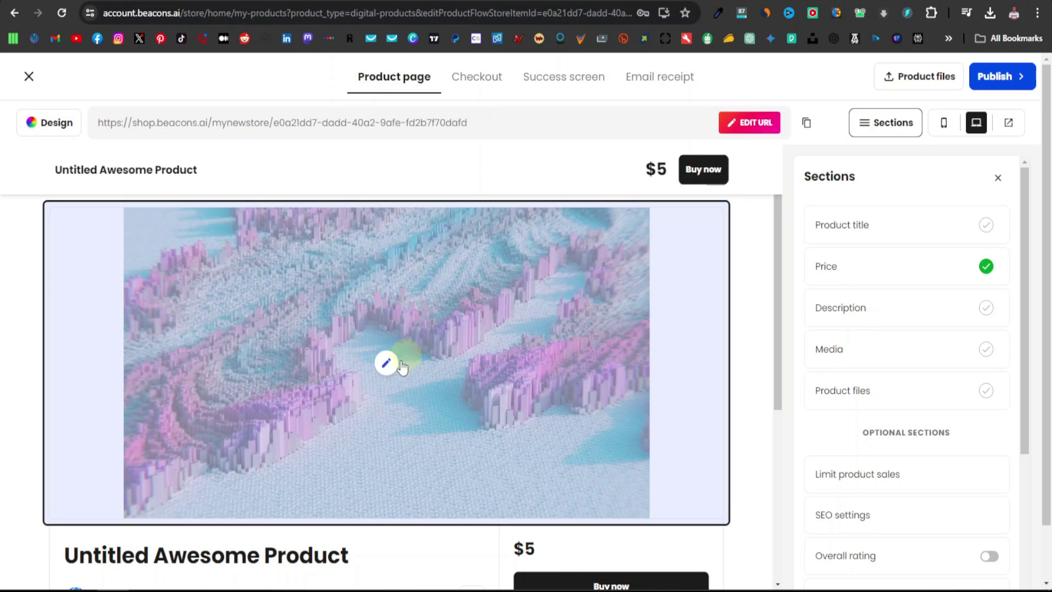
pyautogui.scroll(-5, 305, 348)
pyautogui.scroll(5, 300, 351)
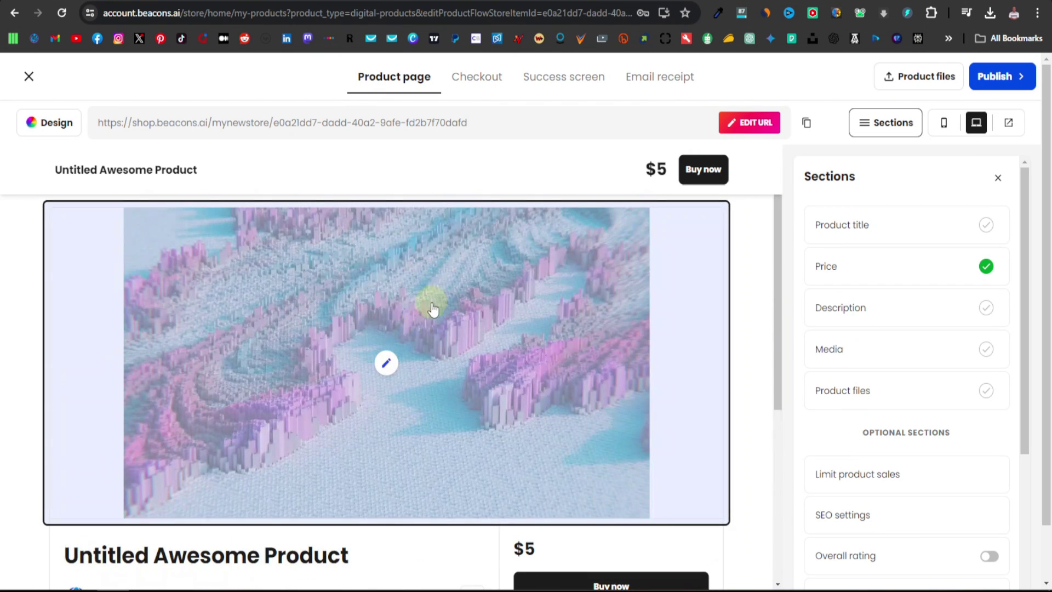
pyautogui.click(387, 363)
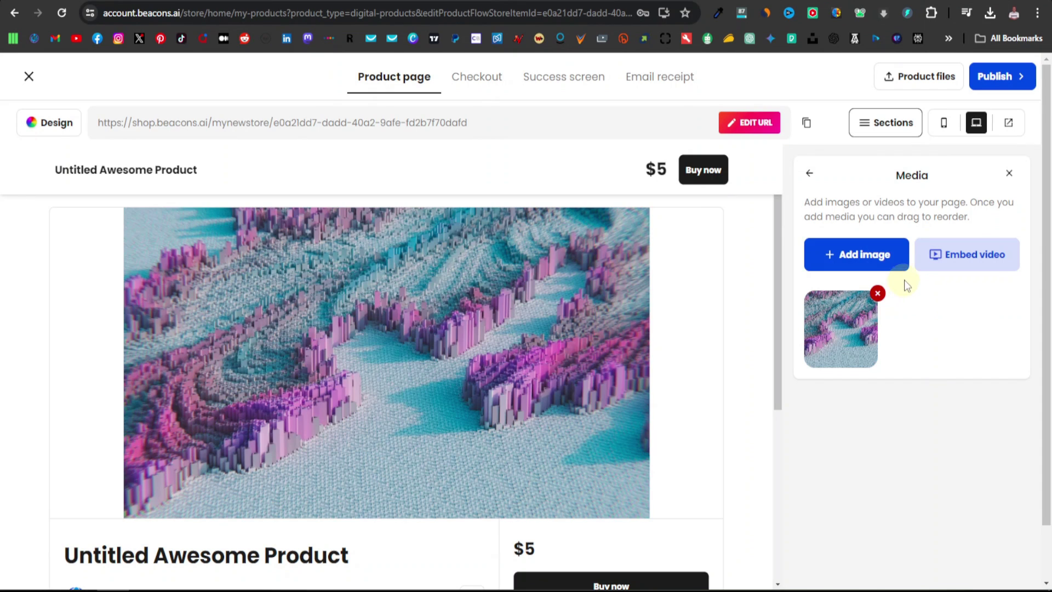
# Upload 1.png as the product image with a Custom crop, then delete the placeholder image
pyautogui.click(863, 256)
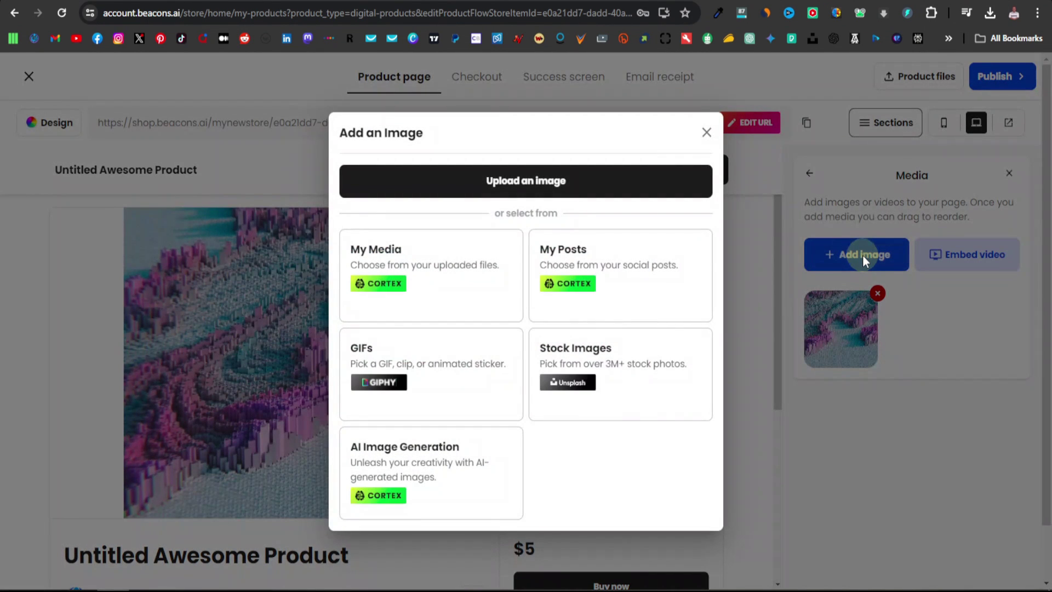
pyautogui.click(535, 187)
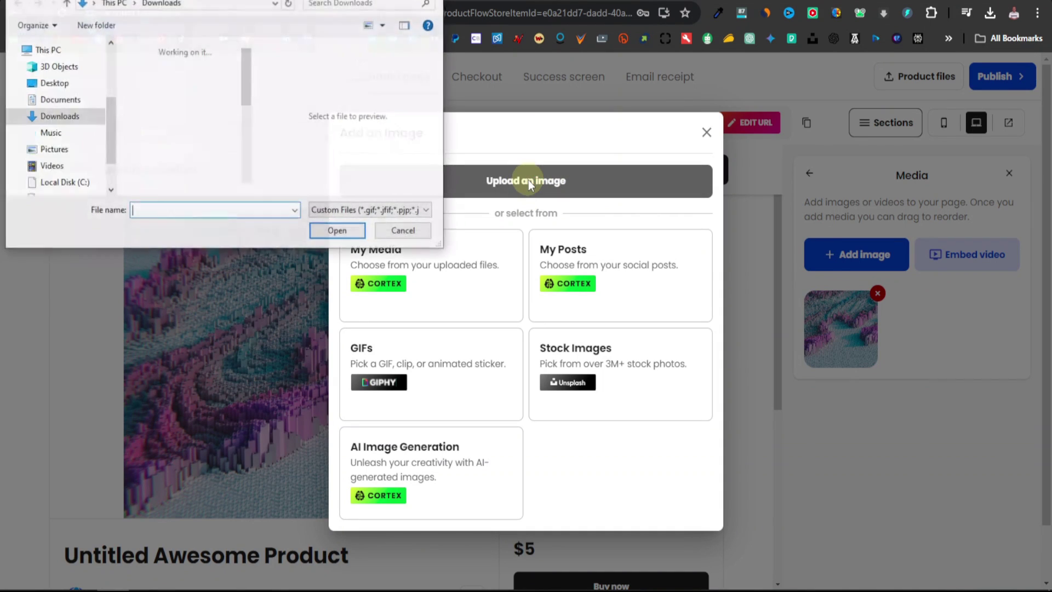
pyautogui.scroll(-2, 177, 97)
pyautogui.click(170, 97)
pyautogui.doubleClick(169, 97)
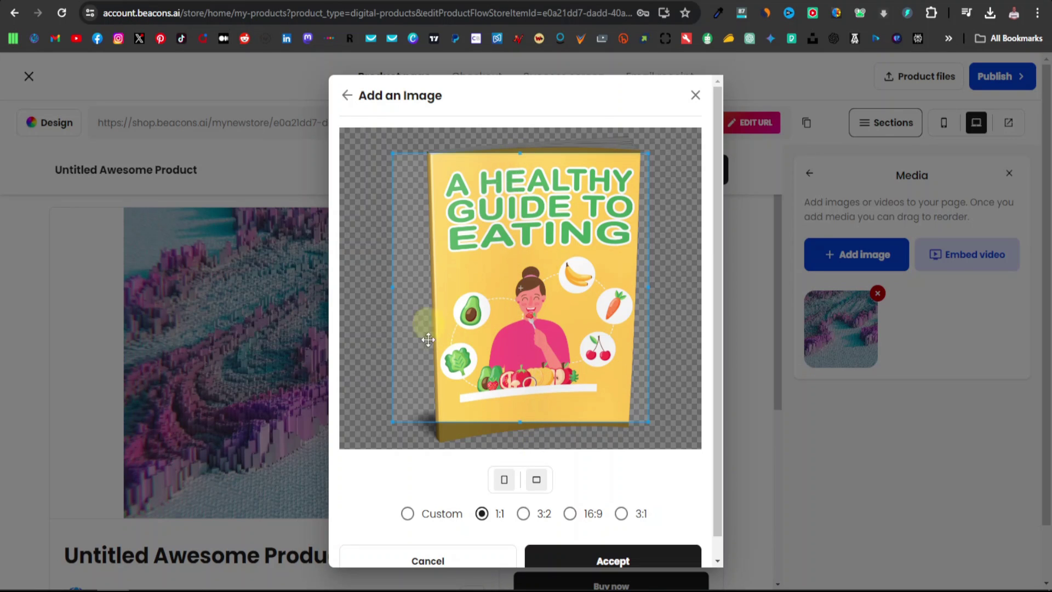
pyautogui.click(407, 515)
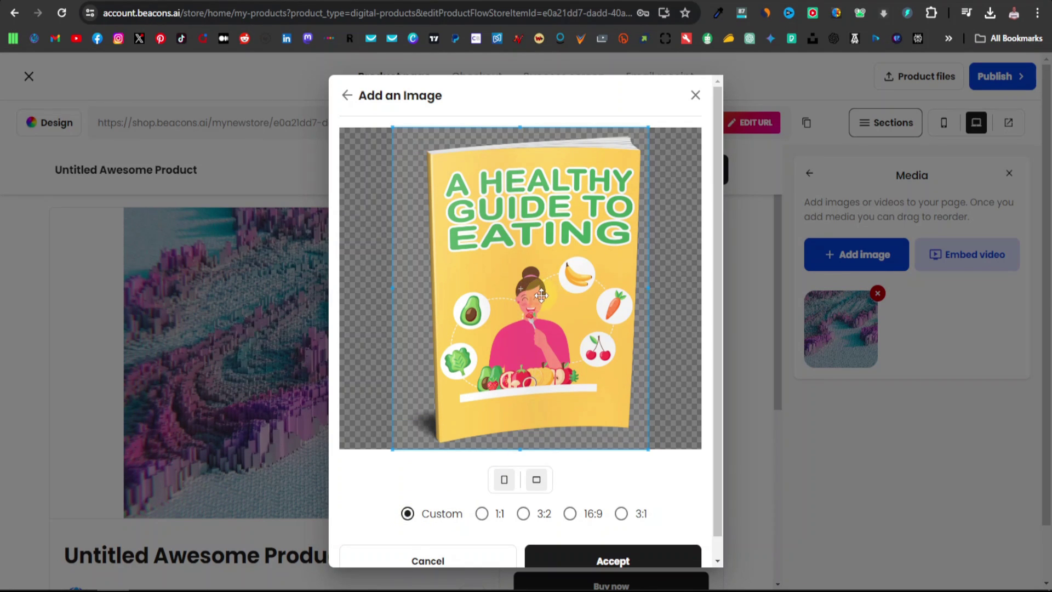
pyautogui.click(620, 518)
pyautogui.click(618, 559)
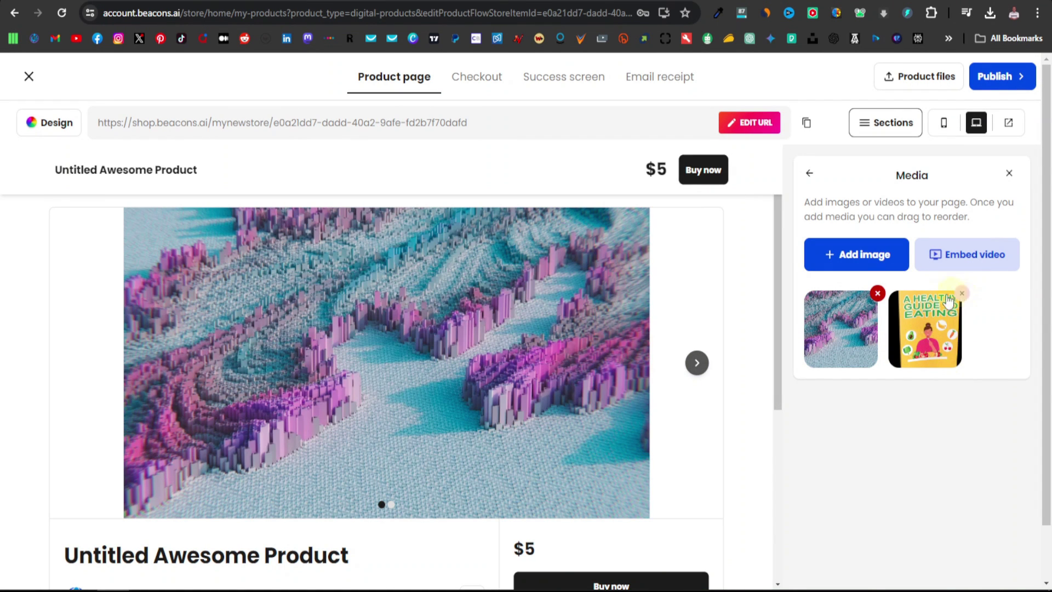
pyautogui.click(878, 296)
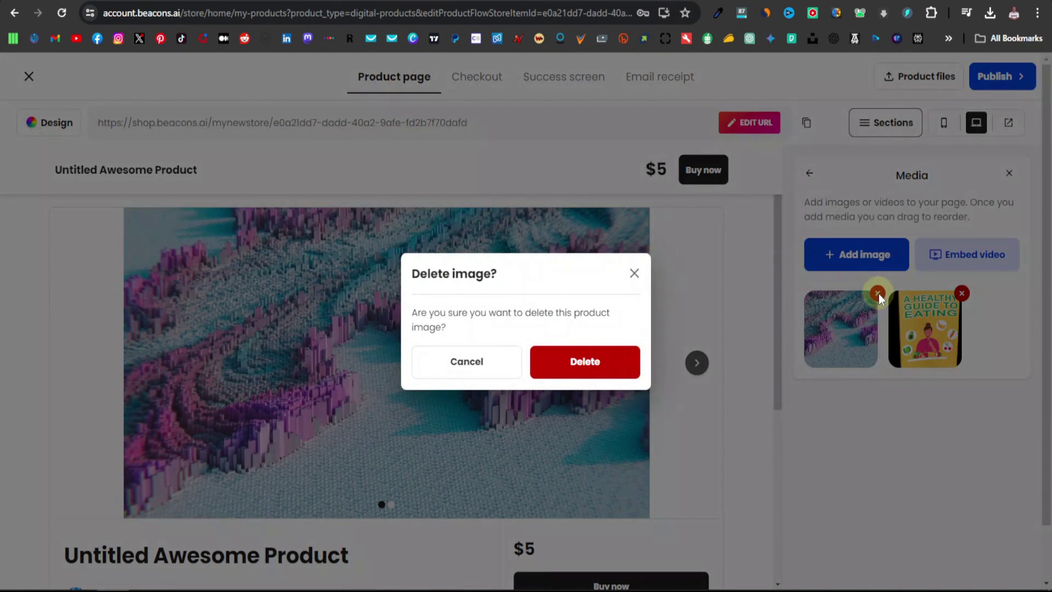
pyautogui.click(587, 362)
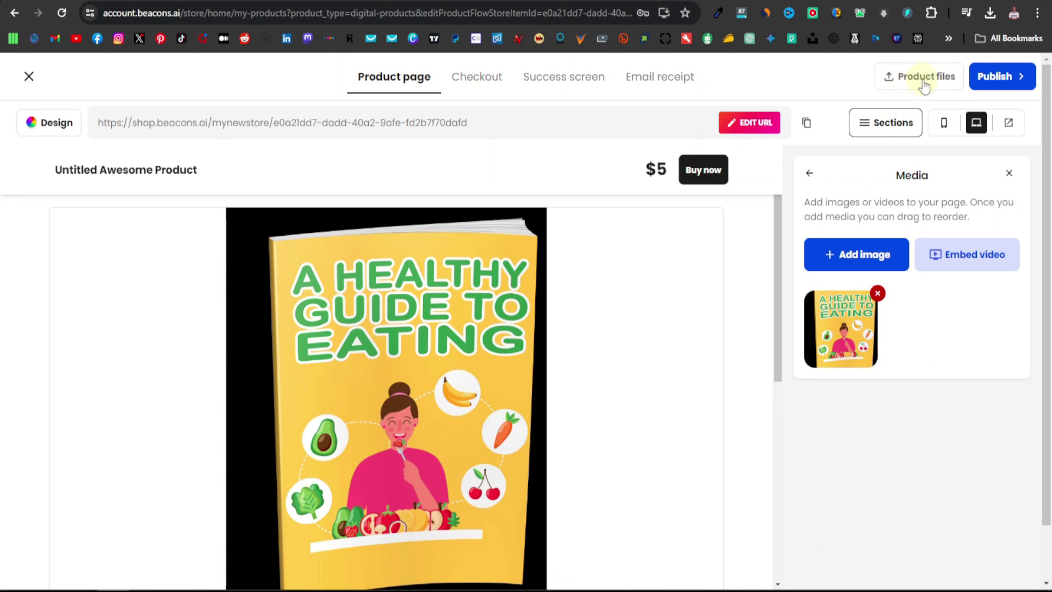
# Attach the A Healthy Guide to Eating PDF as the product's downloadable file
pyautogui.click(925, 78)
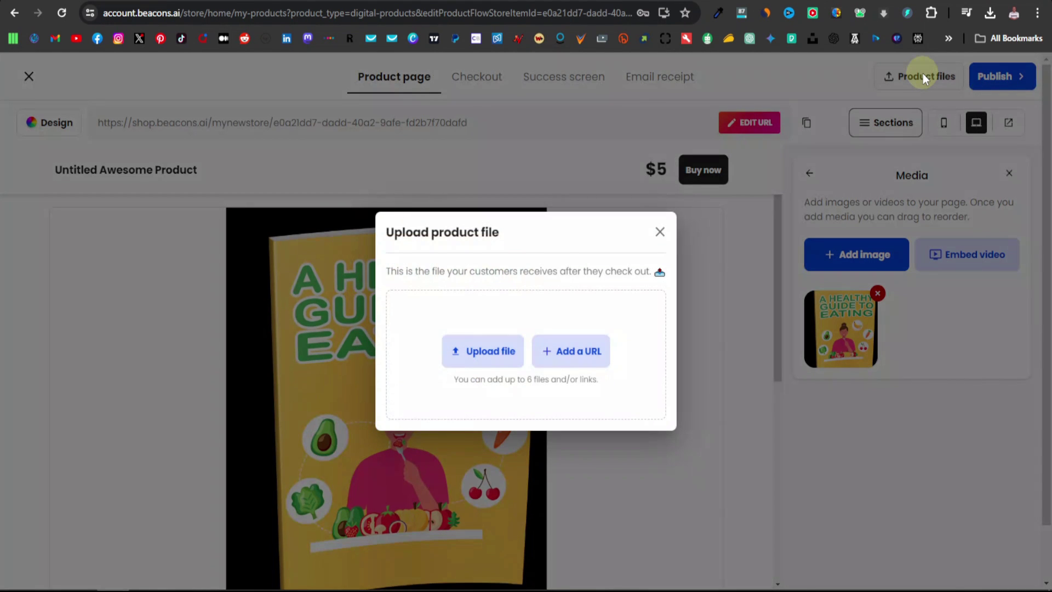
pyautogui.click(489, 352)
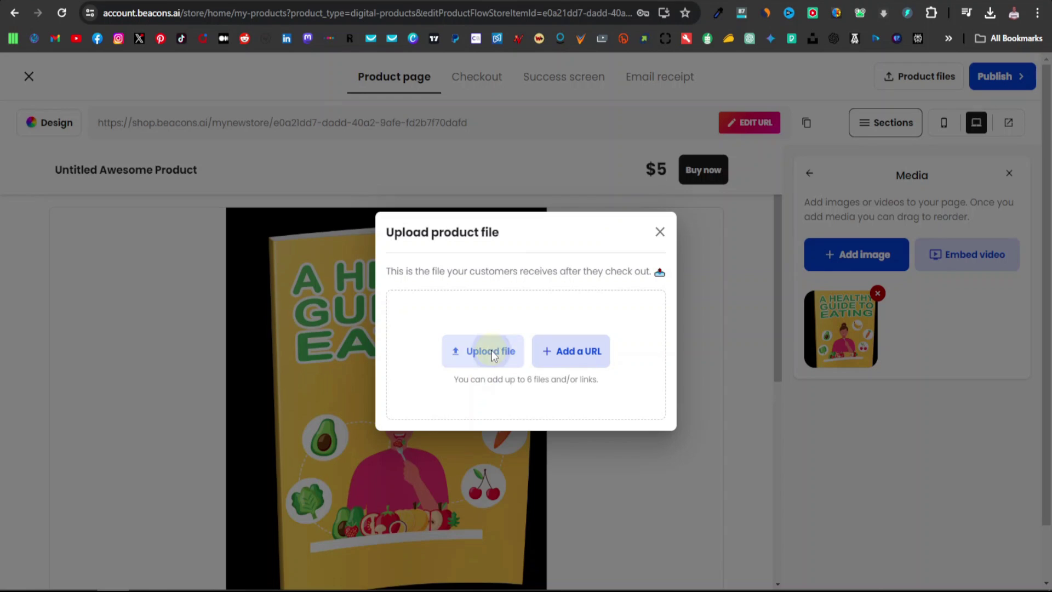
pyautogui.click(246, 190)
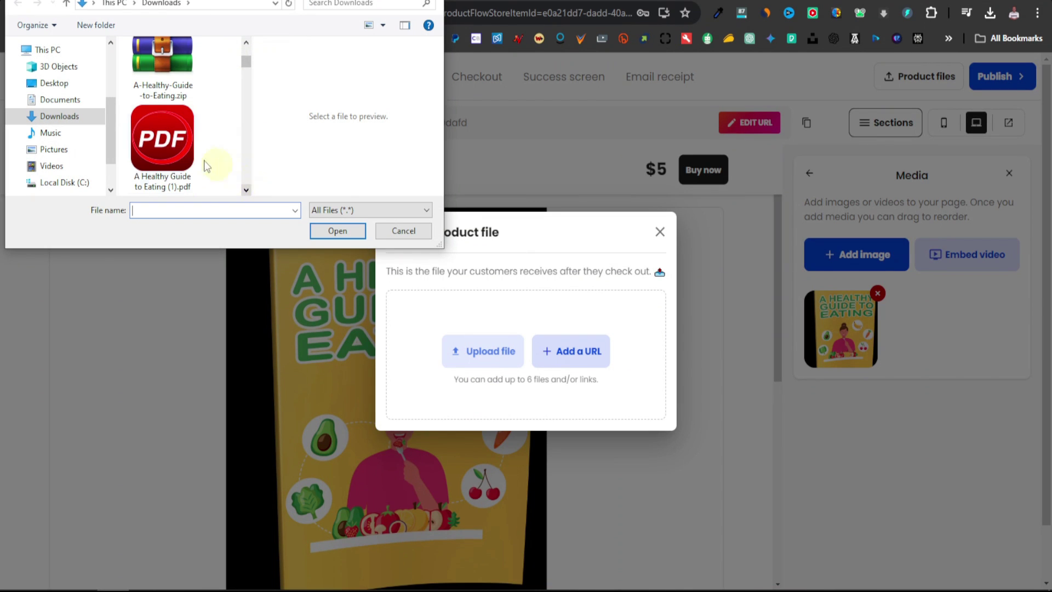
pyautogui.doubleClick(179, 144)
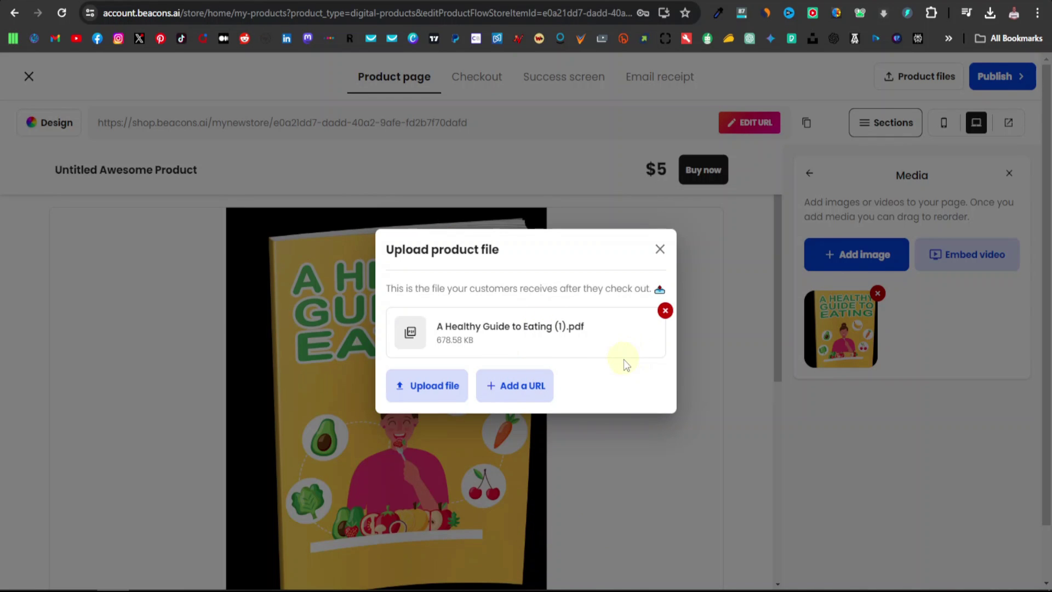
pyautogui.click(659, 251)
pyautogui.scroll(-6, 585, 266)
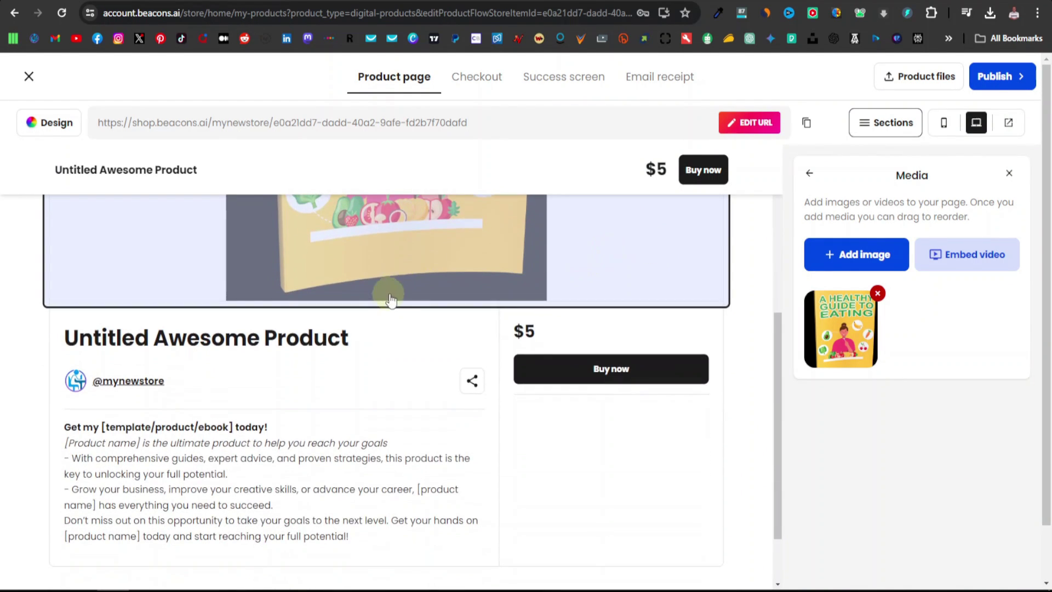
pyautogui.scroll(-2, 384, 307)
pyautogui.scroll(2, 334, 344)
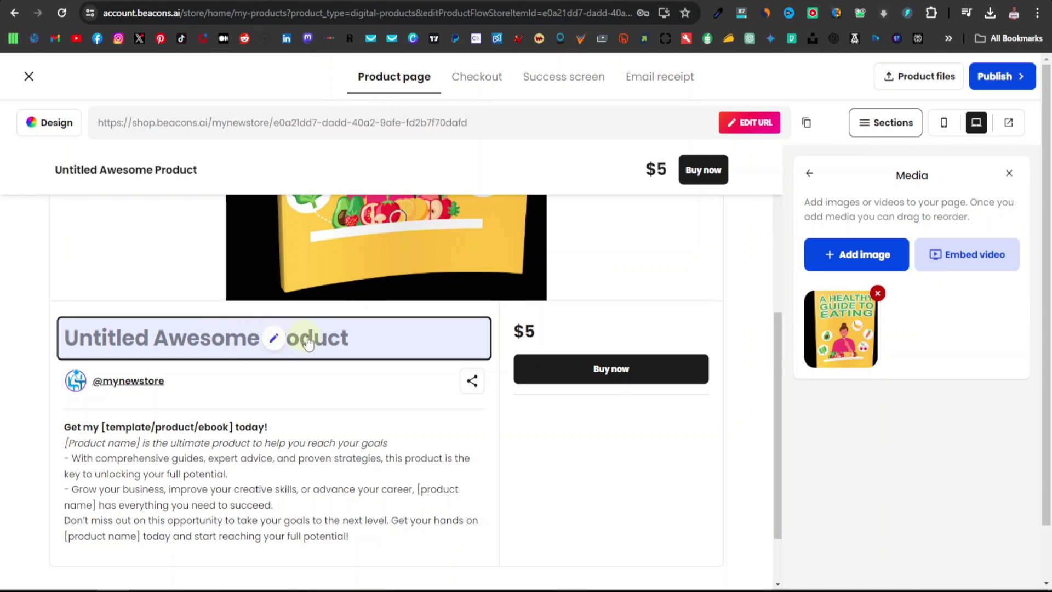
# Title the product 'A Healthy Guide To Eating' and open its $5 pricing settings
pyautogui.click(268, 344)
pyautogui.scroll(4, 275, 344)
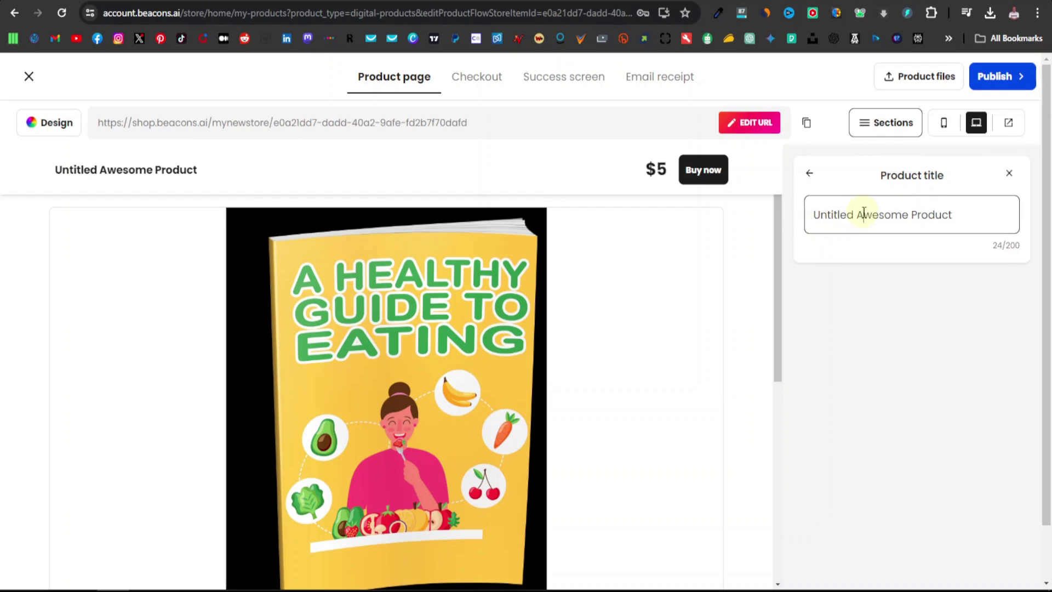
pyautogui.tripleClick(863, 212)
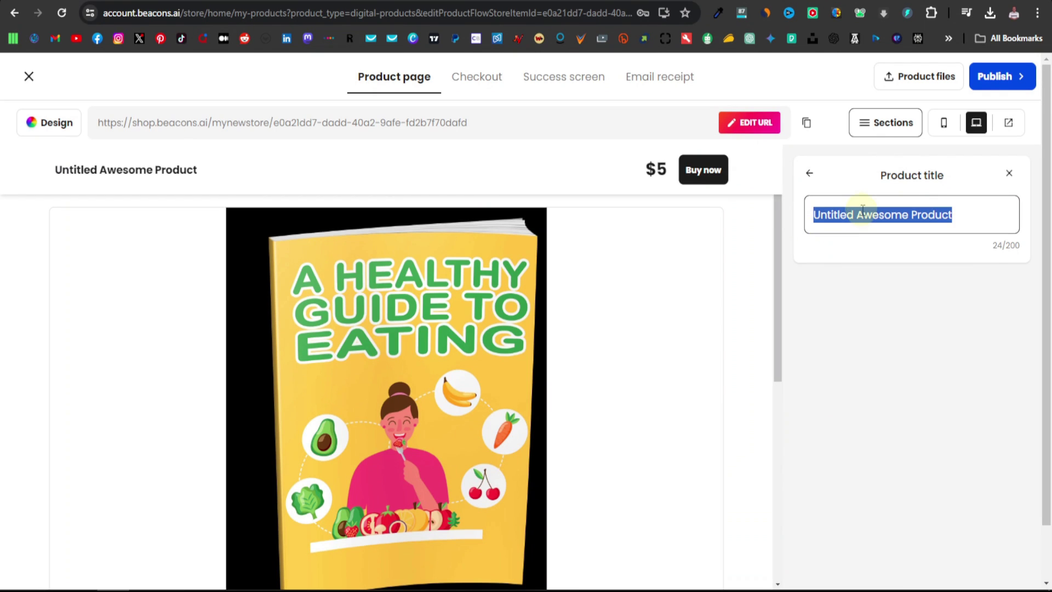
pyautogui.write('A Healthy G')
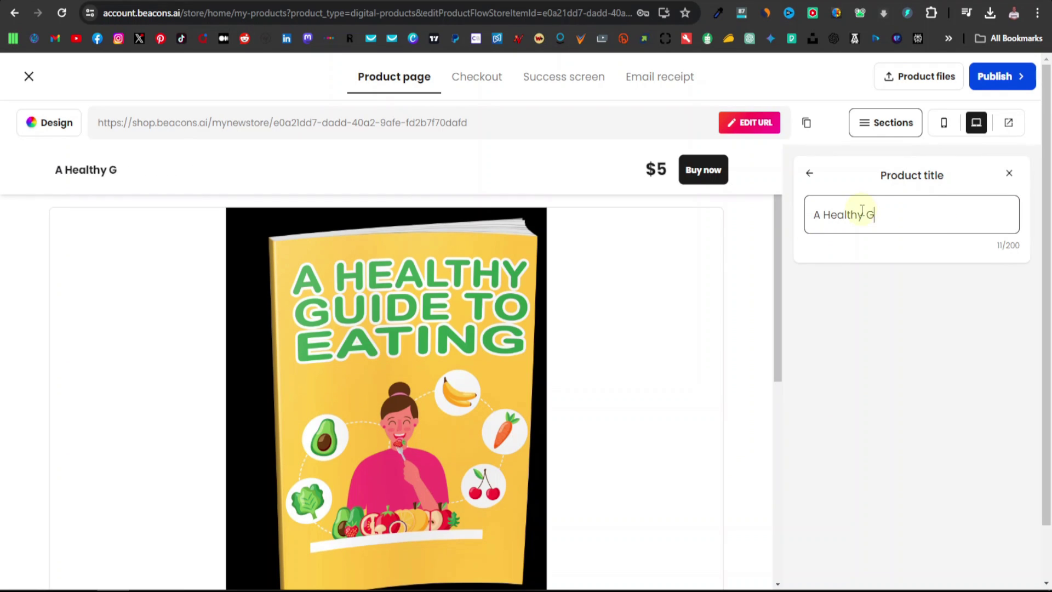
pyautogui.write('uide To Eating')
pyautogui.scroll(-5, 709, 361)
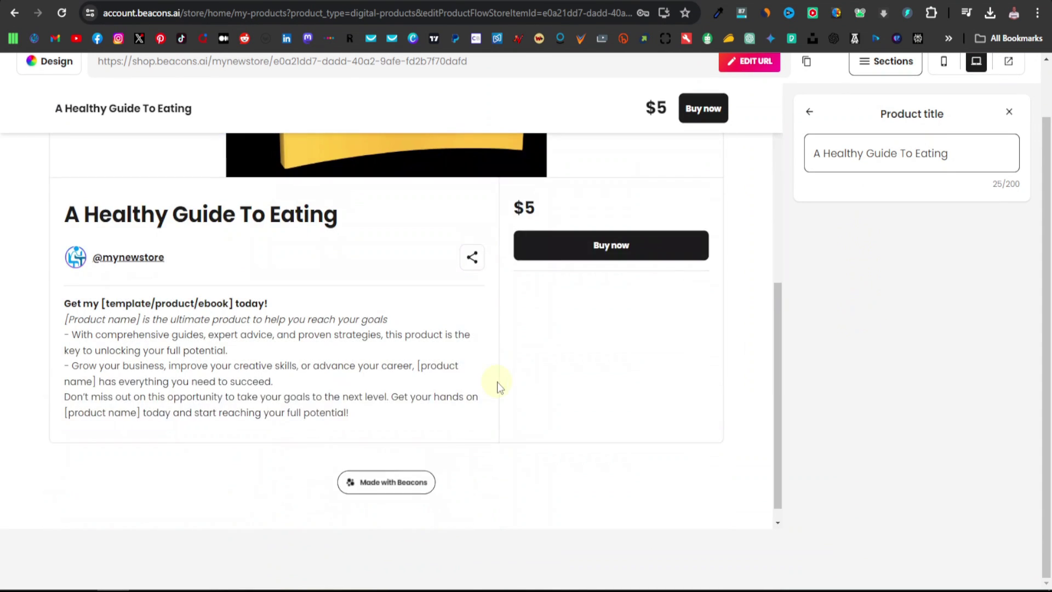
pyautogui.scroll(1, 497, 387)
pyautogui.scroll(1, 608, 374)
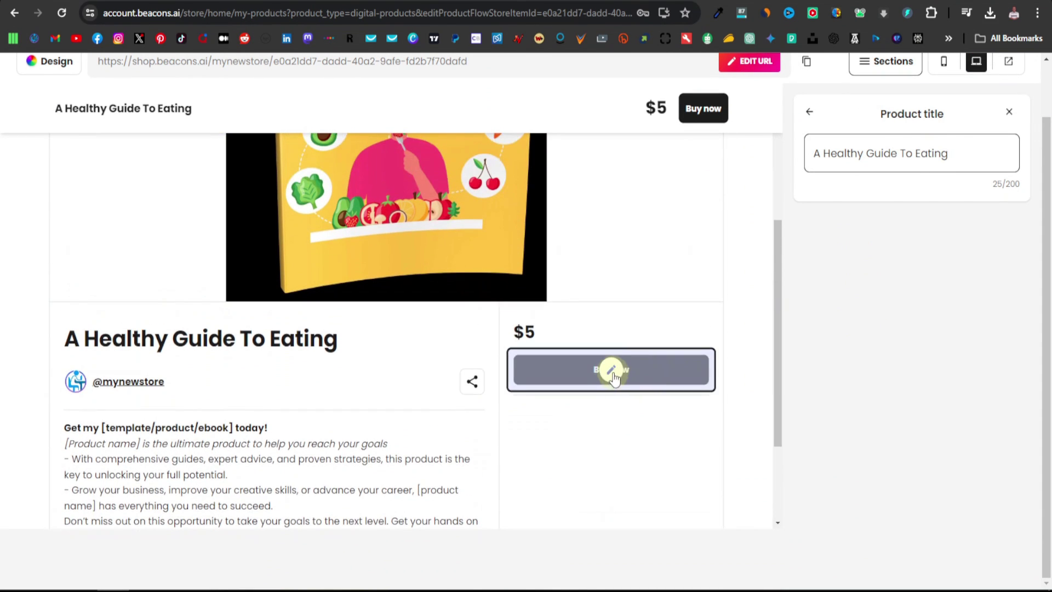
pyautogui.click(612, 335)
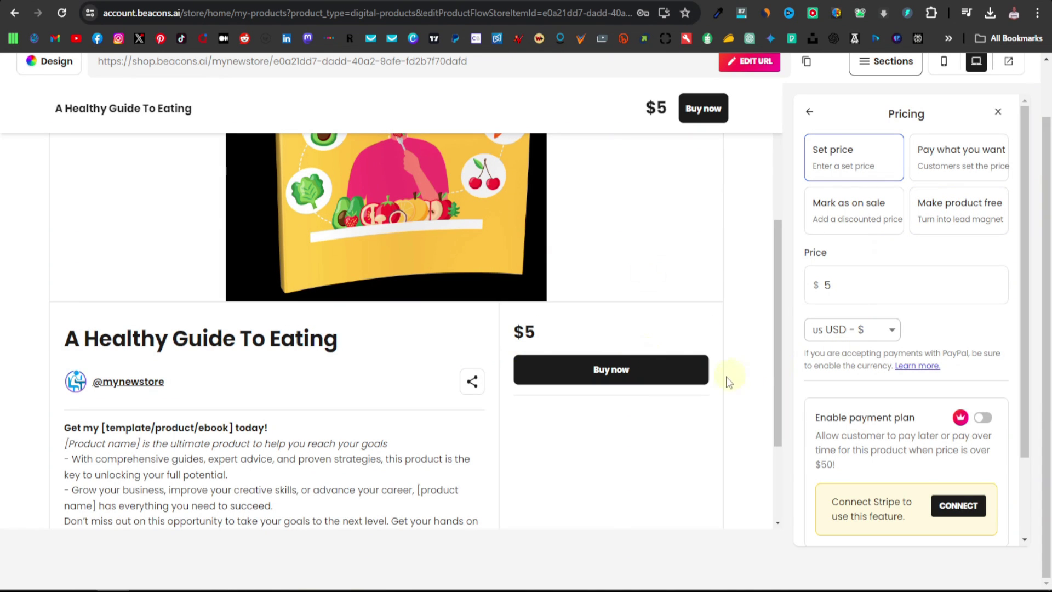
# Make the ebook free at $0 with a 'Get for free' button and open its description editor
pyautogui.click(961, 218)
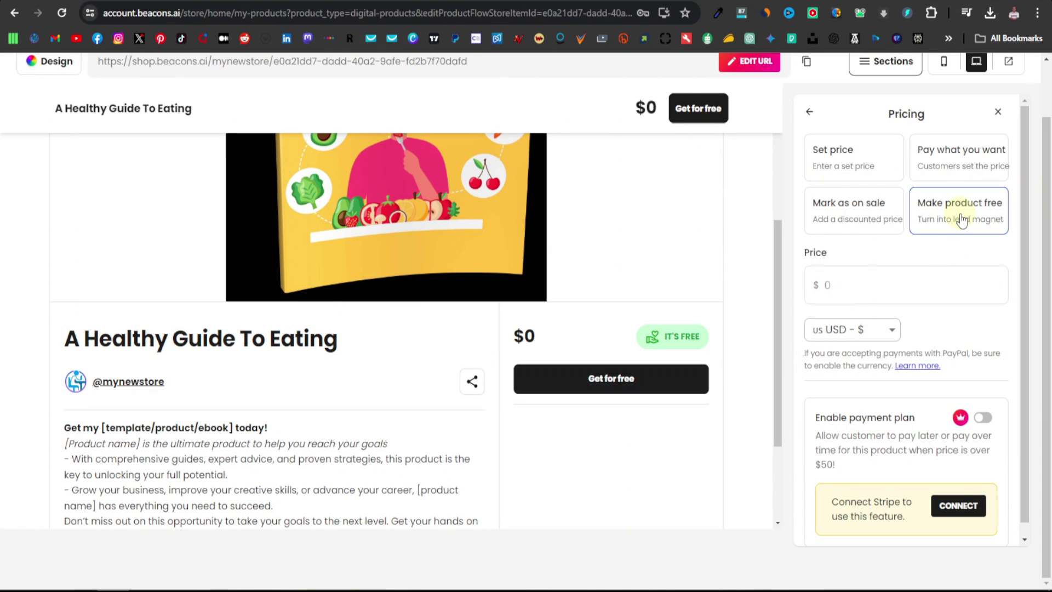
pyautogui.click(677, 335)
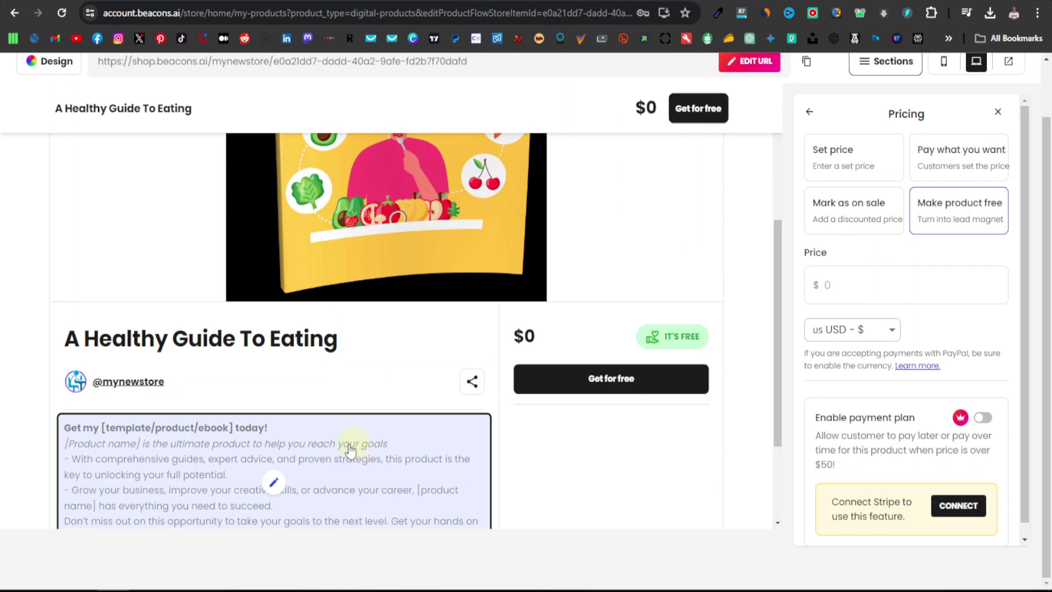
pyautogui.scroll(-1, 273, 479)
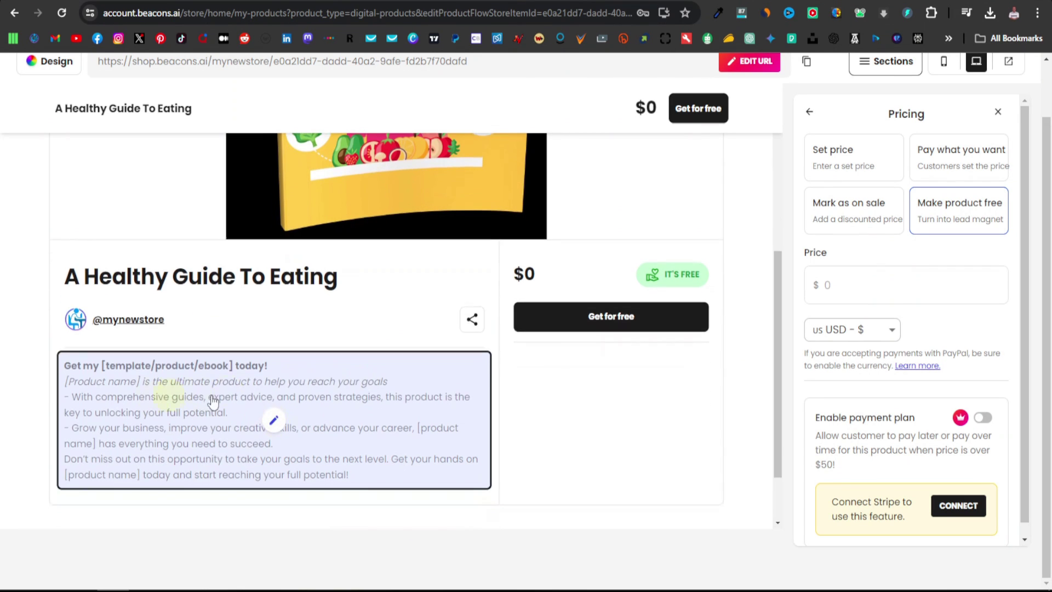
pyautogui.click(274, 423)
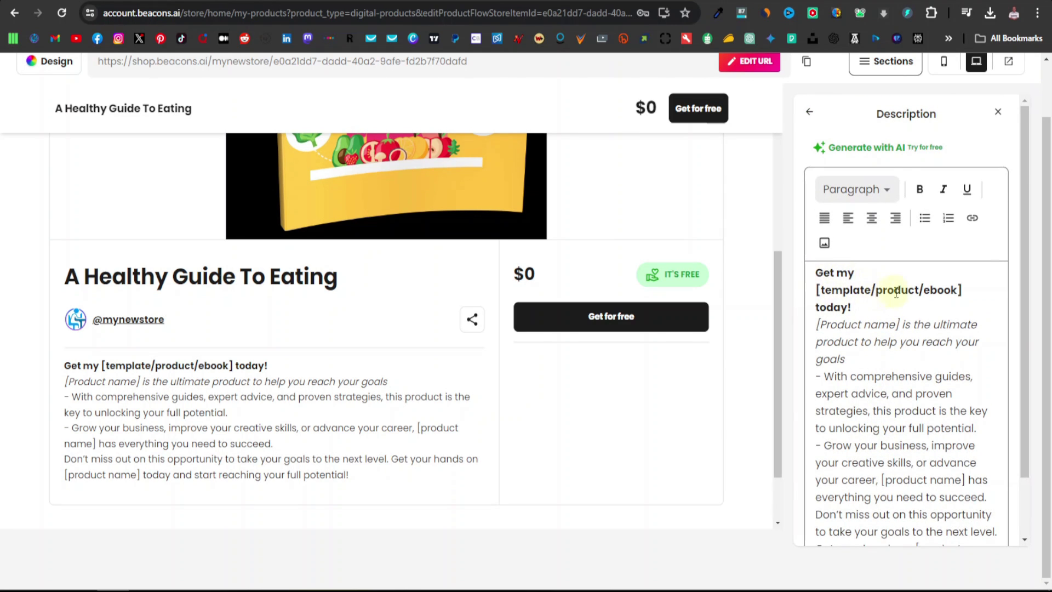
# Delete the template placeholder and its leftover bracket from the description heading
pyautogui.moveTo(924, 290); pyautogui.dragTo(816, 291)
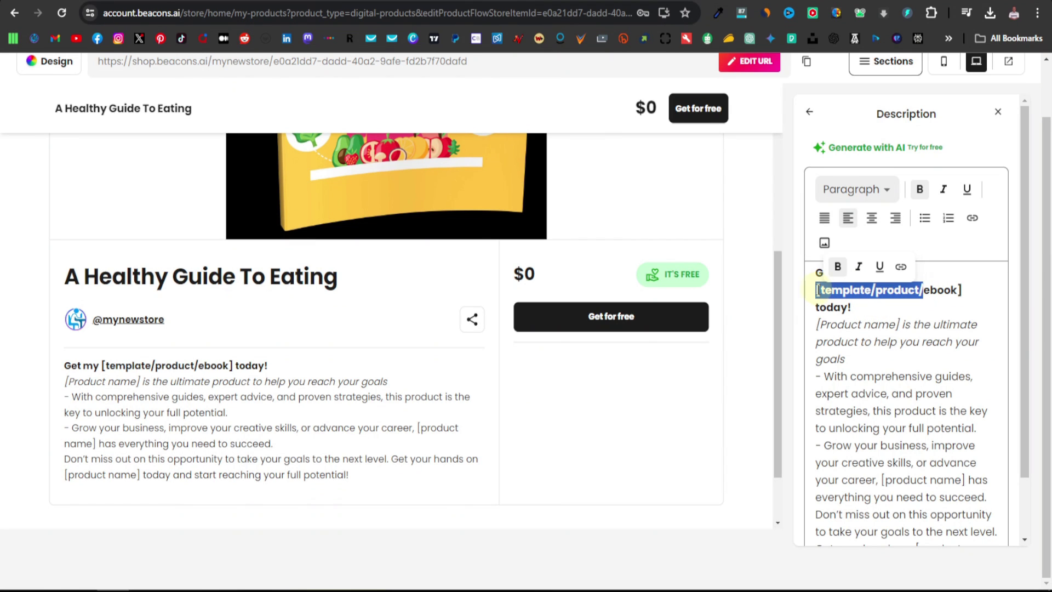
pyautogui.press('BackSpace')
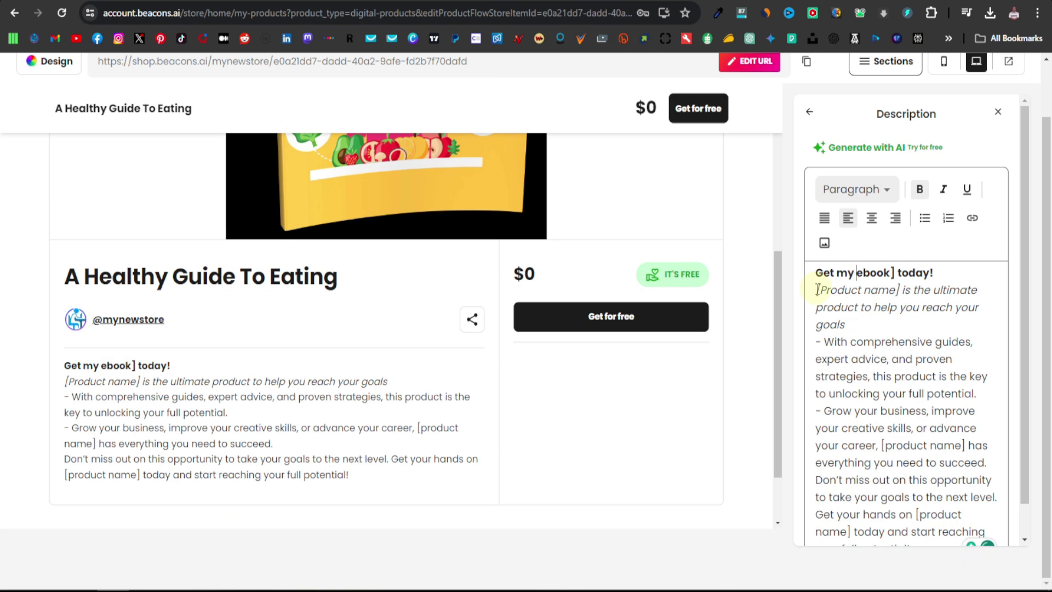
pyautogui.click(895, 272)
pyautogui.press('BackSpace')
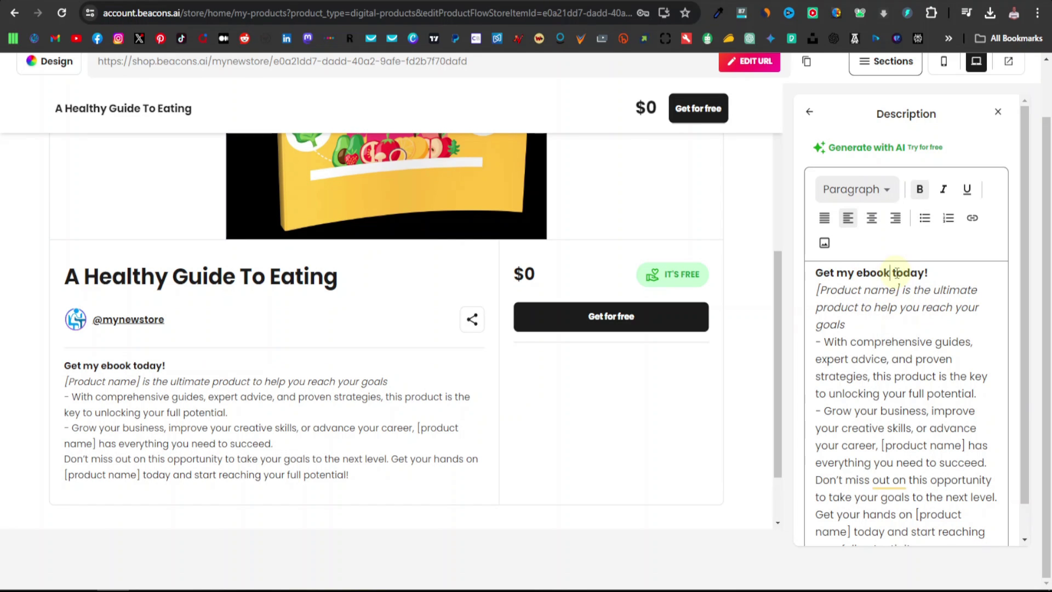
# Insert 'Healthy Eating Guide' before 'ebook' and delete the remaining template body text
pyautogui.scroll(2, 895, 273)
pyautogui.scroll(5, 505, 328)
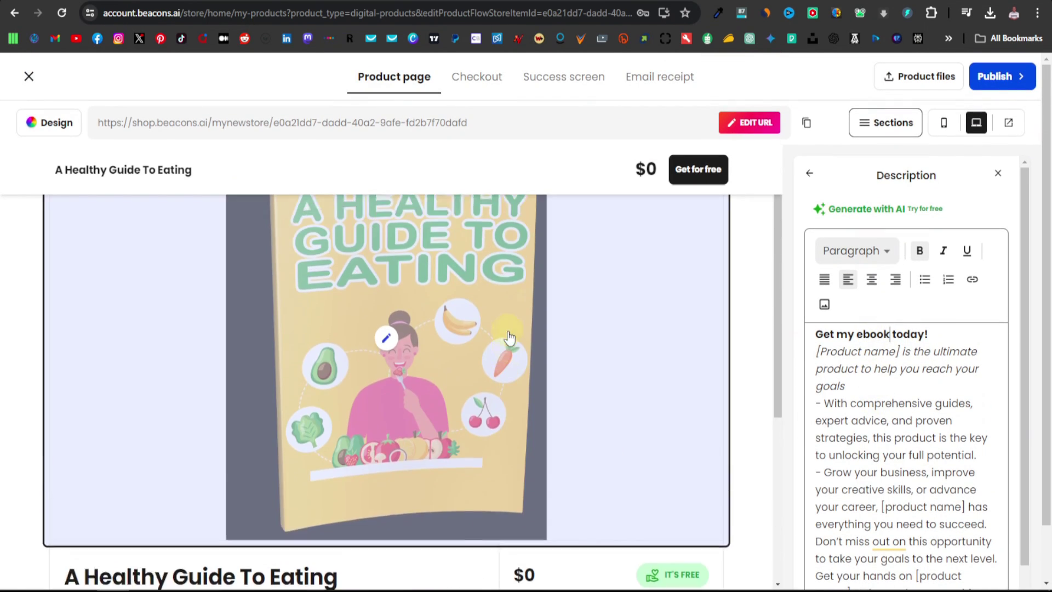
pyautogui.scroll(-2, 505, 373)
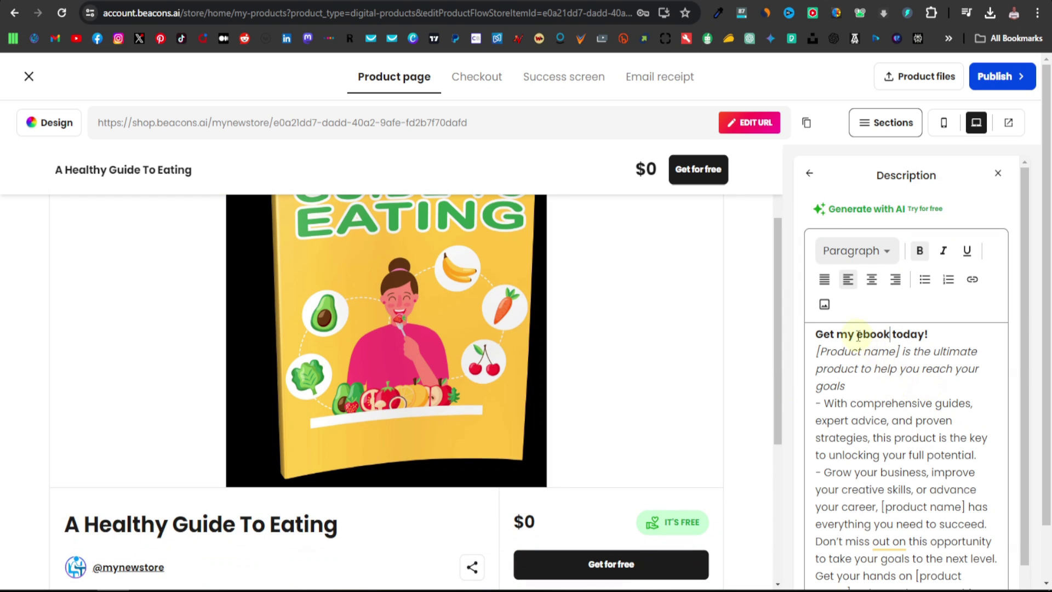
pyautogui.click(855, 335)
pyautogui.write('Healthy Eating Guide')
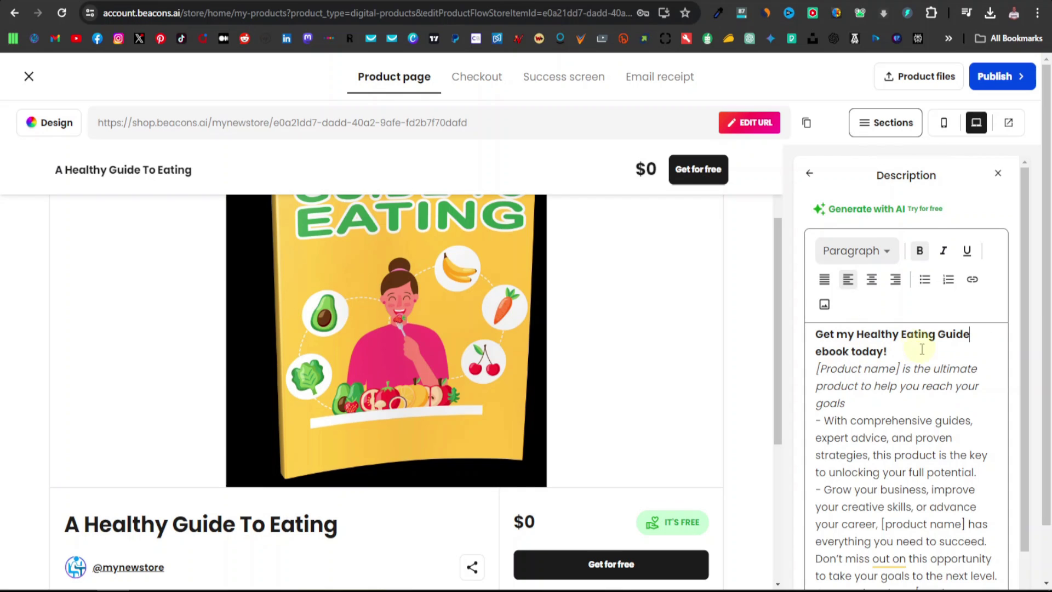
pyautogui.moveTo(818, 369); pyautogui.dragTo(955, 562)
pyautogui.press('BackSpace')
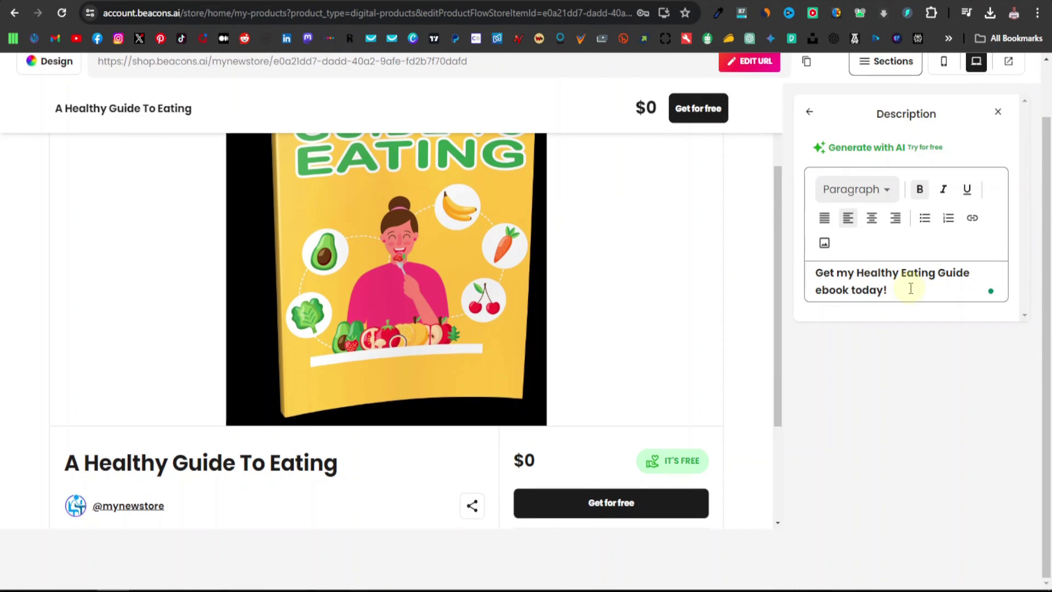
# Check the A Healthy Guide to Eating page on freeplrdownloads.com, then return to the Beacons editor
pyautogui.hotkey('ctrl', 'Tab')
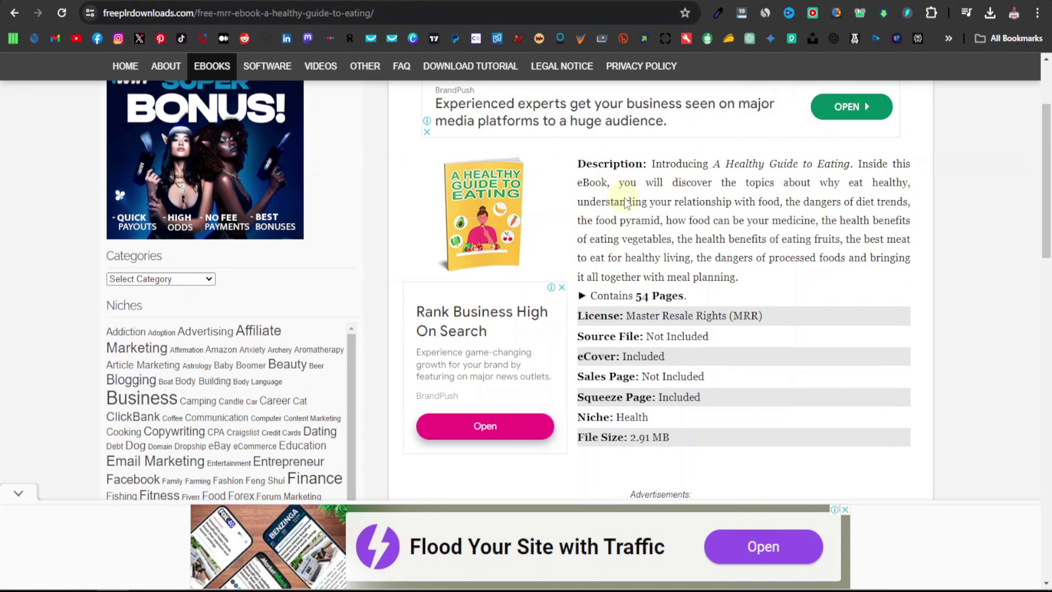
pyautogui.scroll(2, 626, 216)
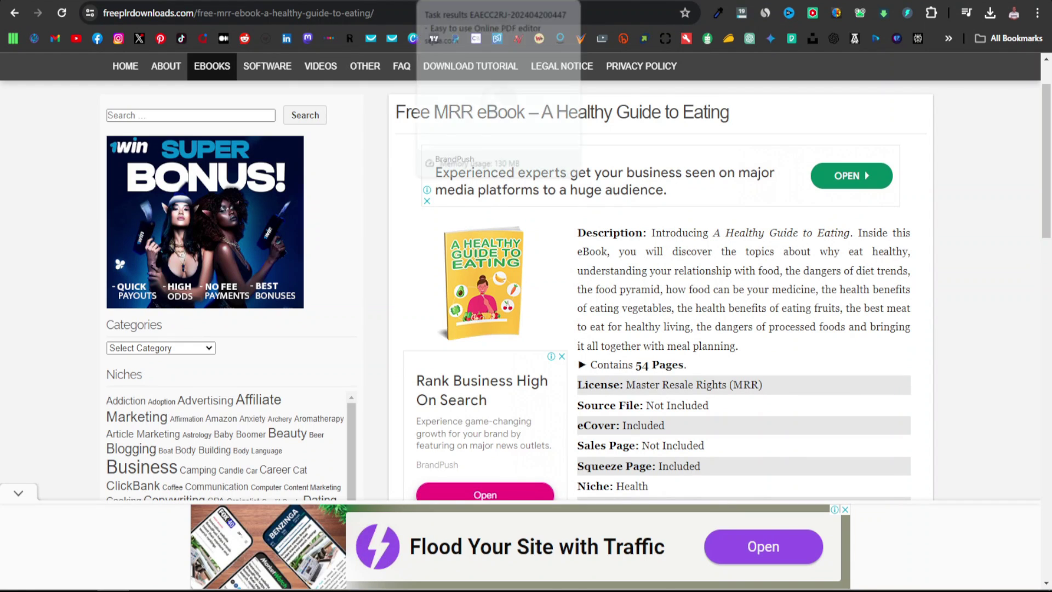
pyautogui.click(219, 0)
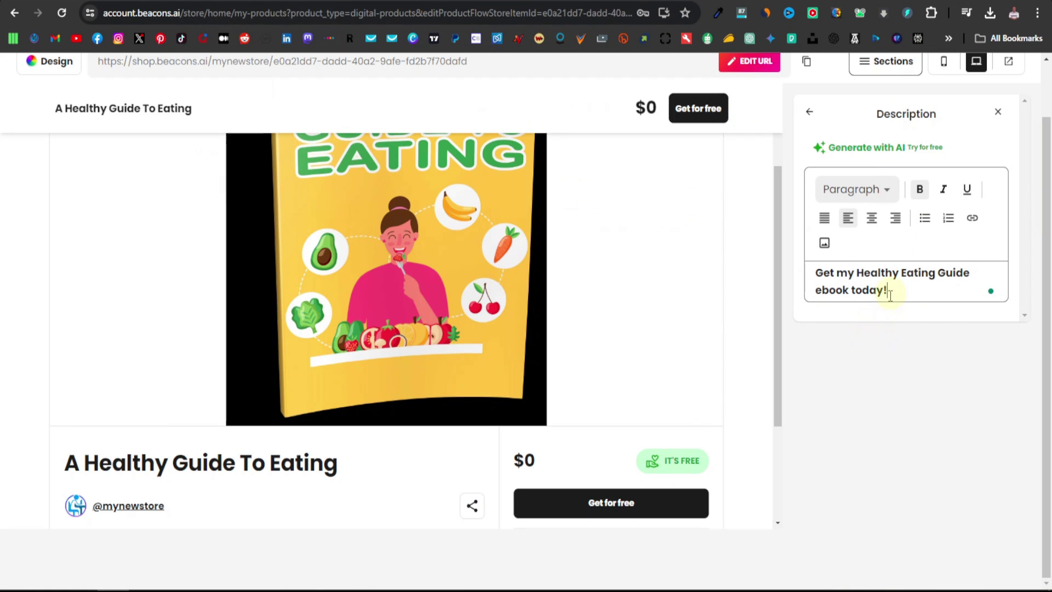
# Review the Checkout form, then view the Success screen's 'Hope you enjoy this product!' message
pyautogui.scroll(1, 860, 416)
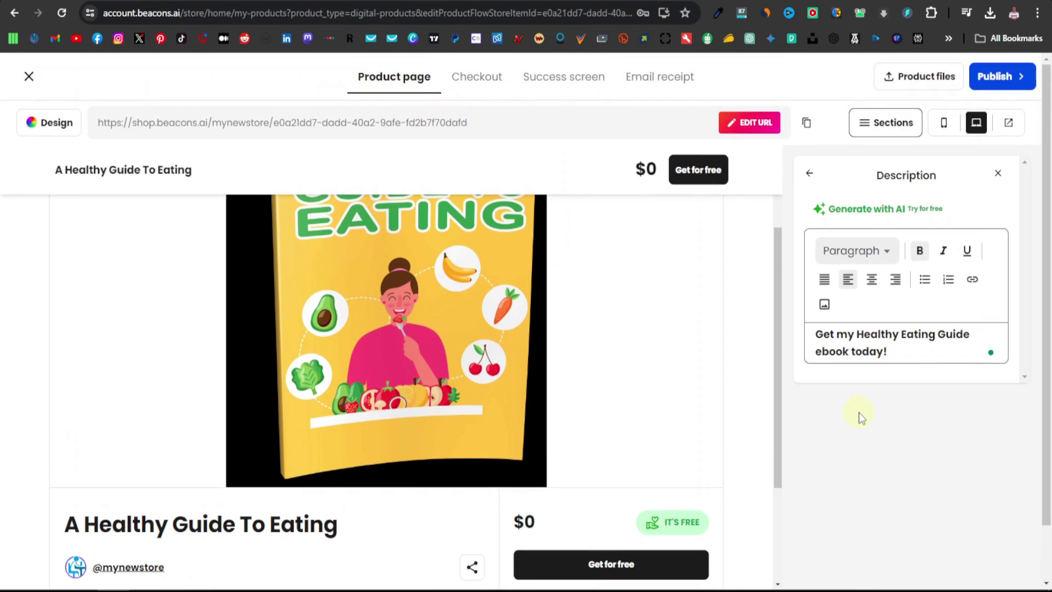
pyautogui.click(477, 78)
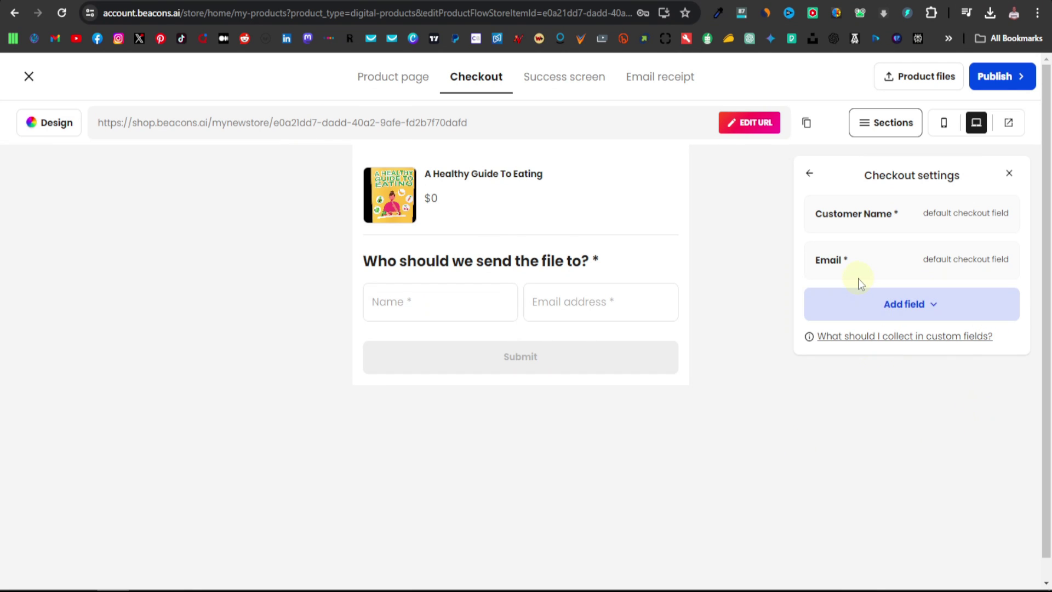
pyautogui.click(592, 82)
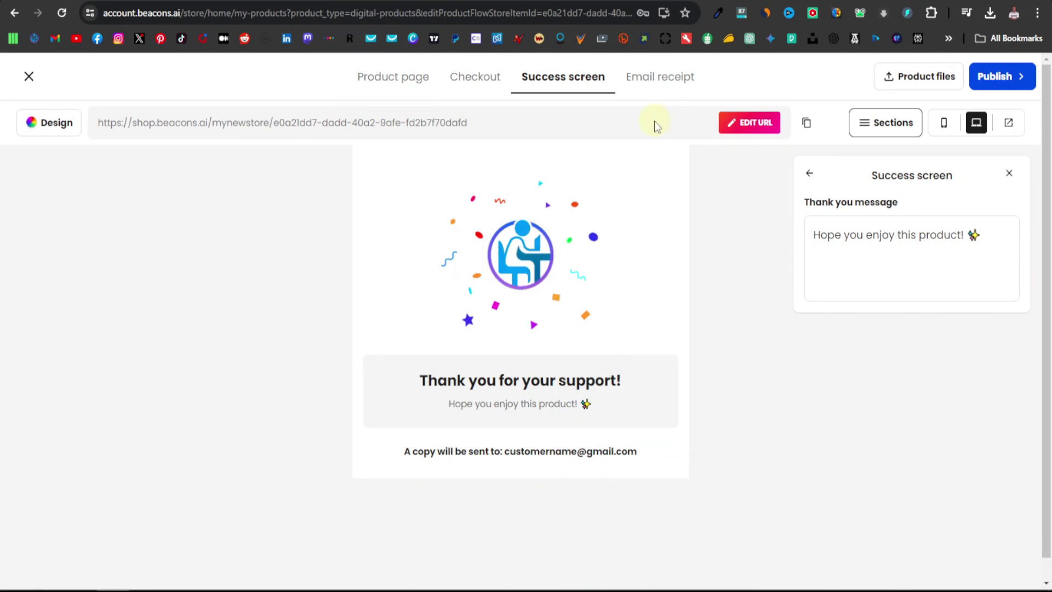
# Scroll through the Email receipt preview offering the A Healthy Guide To Eating download
pyautogui.click(665, 80)
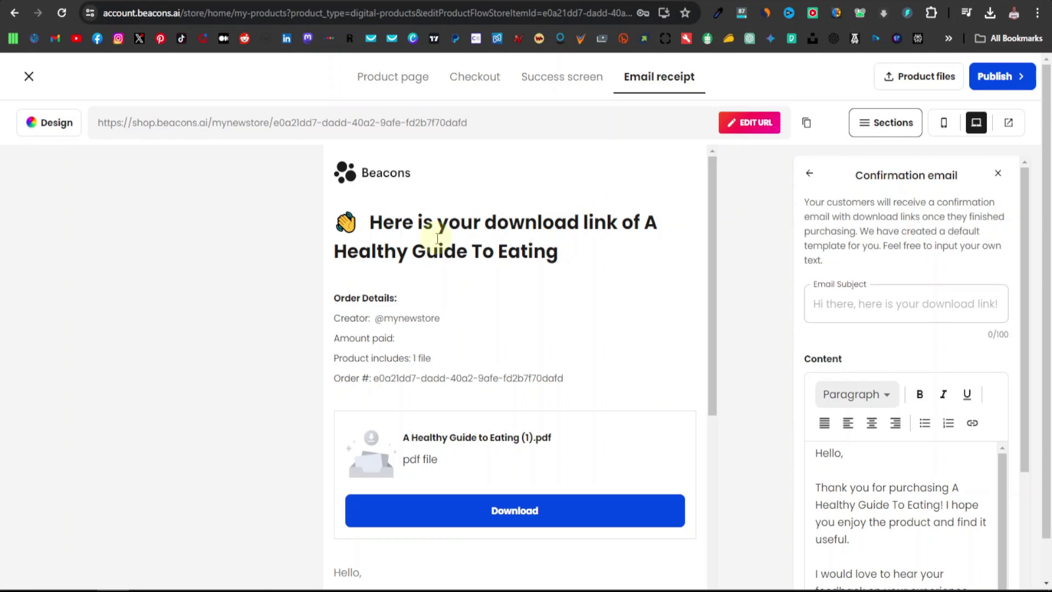
pyautogui.scroll(-2, 512, 275)
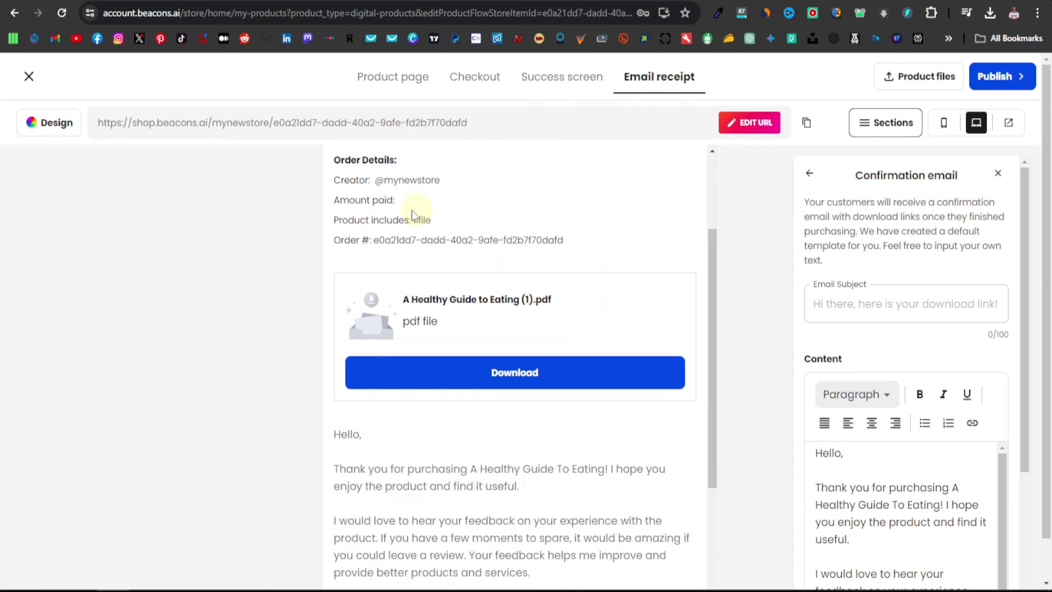
pyautogui.scroll(1, 394, 211)
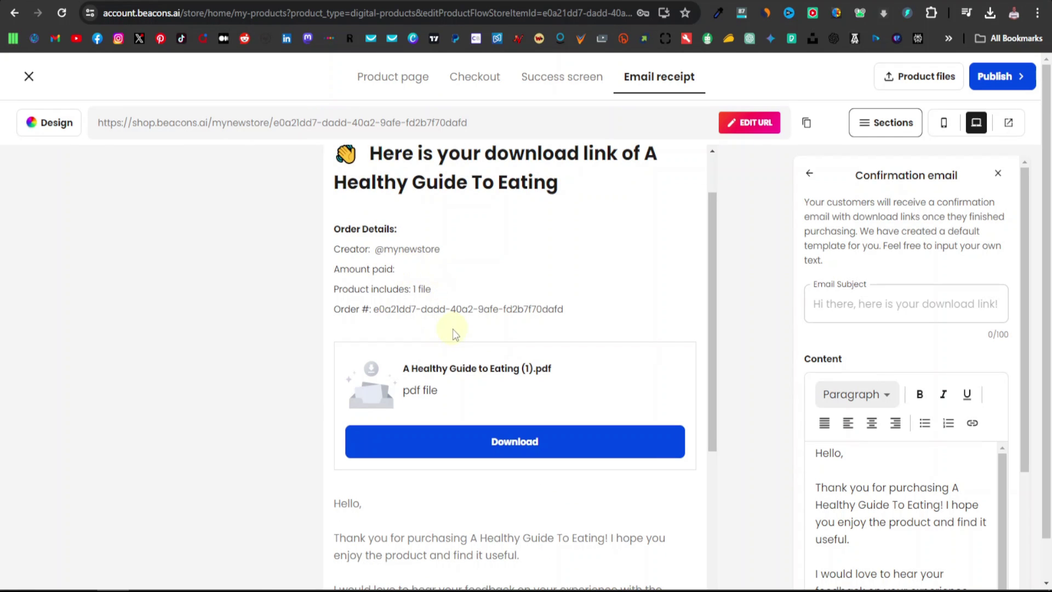
pyautogui.scroll(-1, 472, 368)
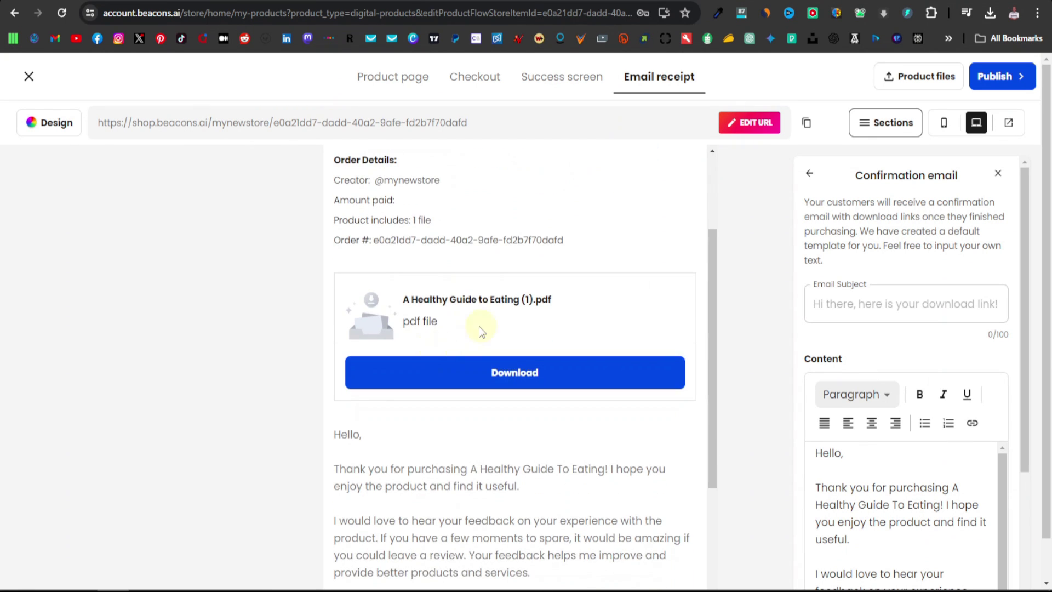
pyautogui.scroll(-1, 531, 346)
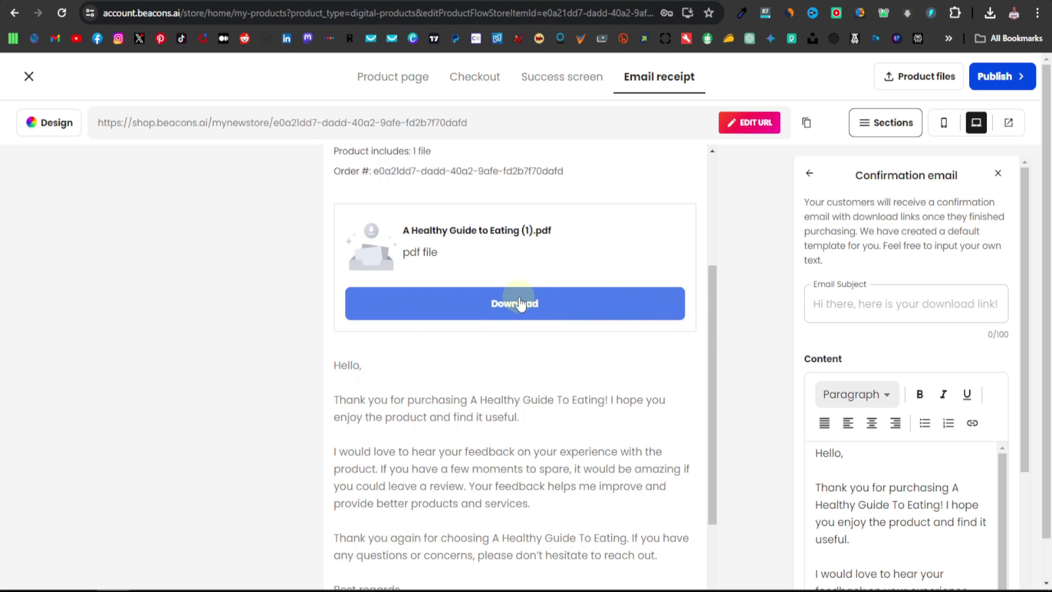
pyautogui.scroll(-1, 531, 334)
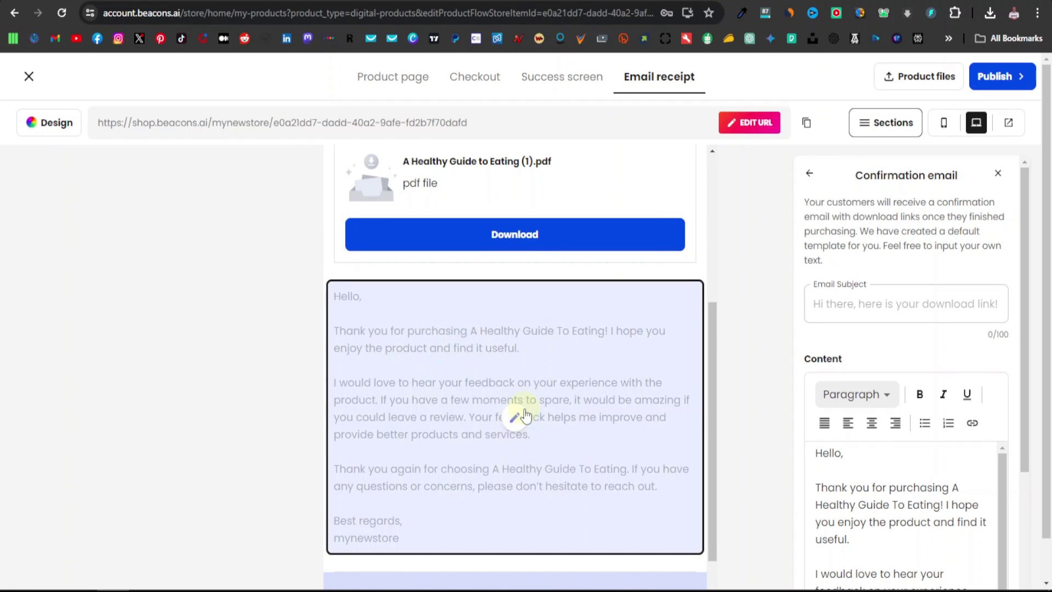
pyautogui.scroll(-2, 418, 486)
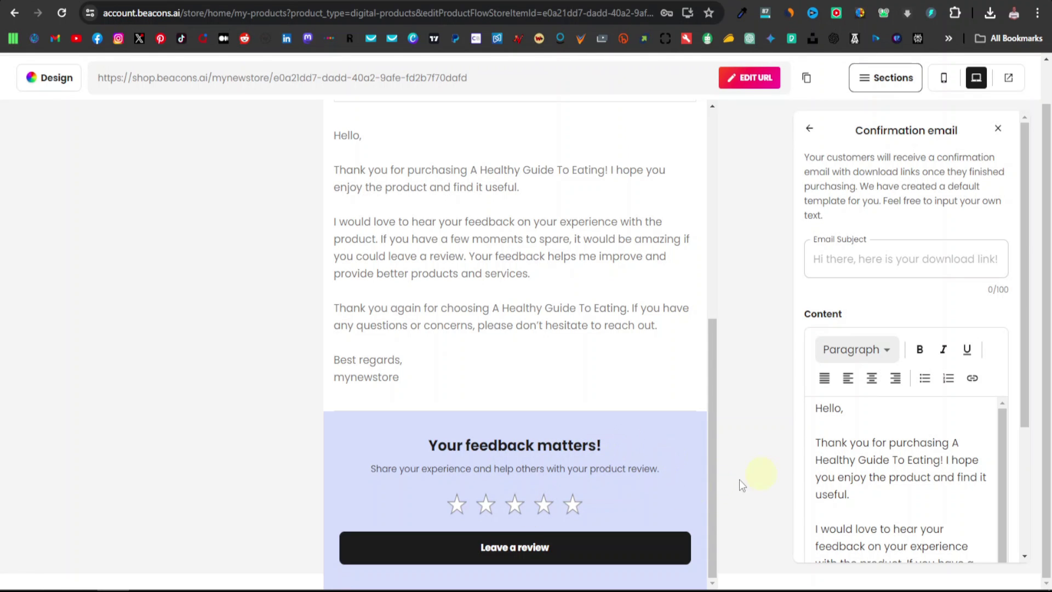
pyautogui.scroll(10, 698, 463)
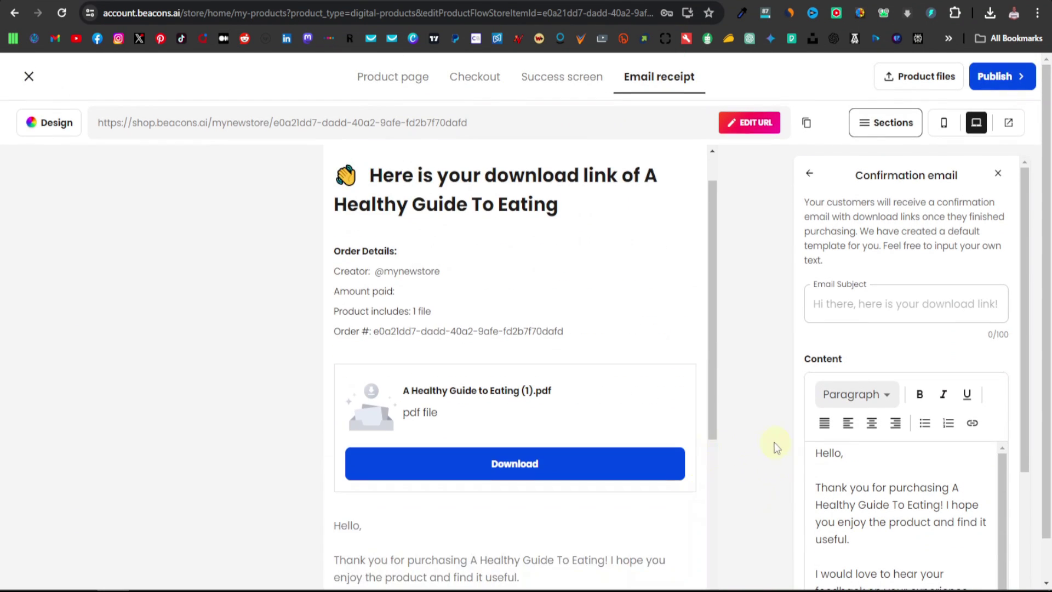
# Keep the ebook at $0 without connecting a payment provider, then publish the product
pyautogui.click(411, 81)
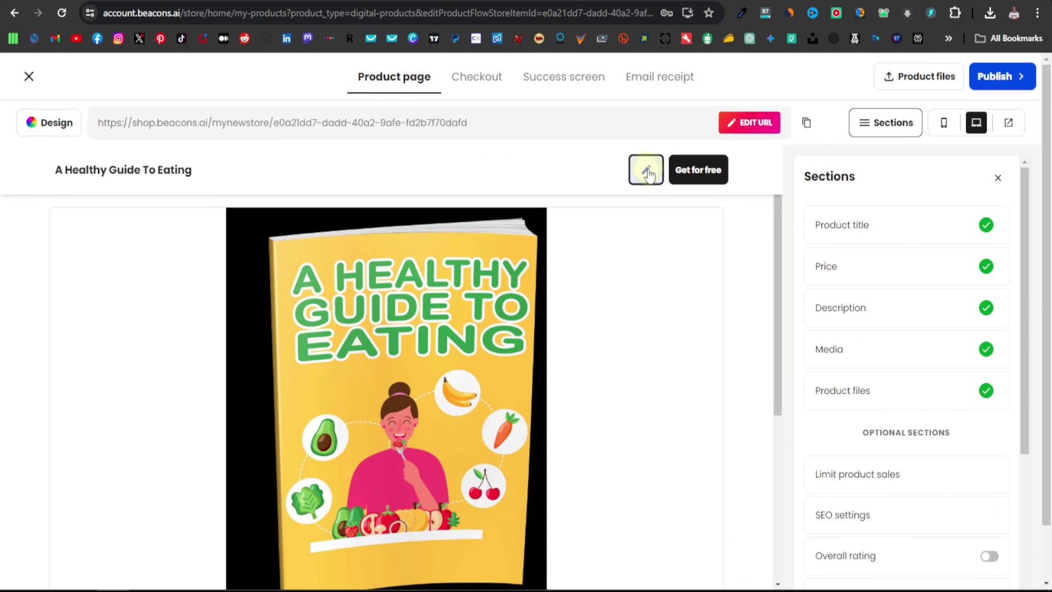
pyautogui.click(647, 171)
pyautogui.scroll(-2, 963, 329)
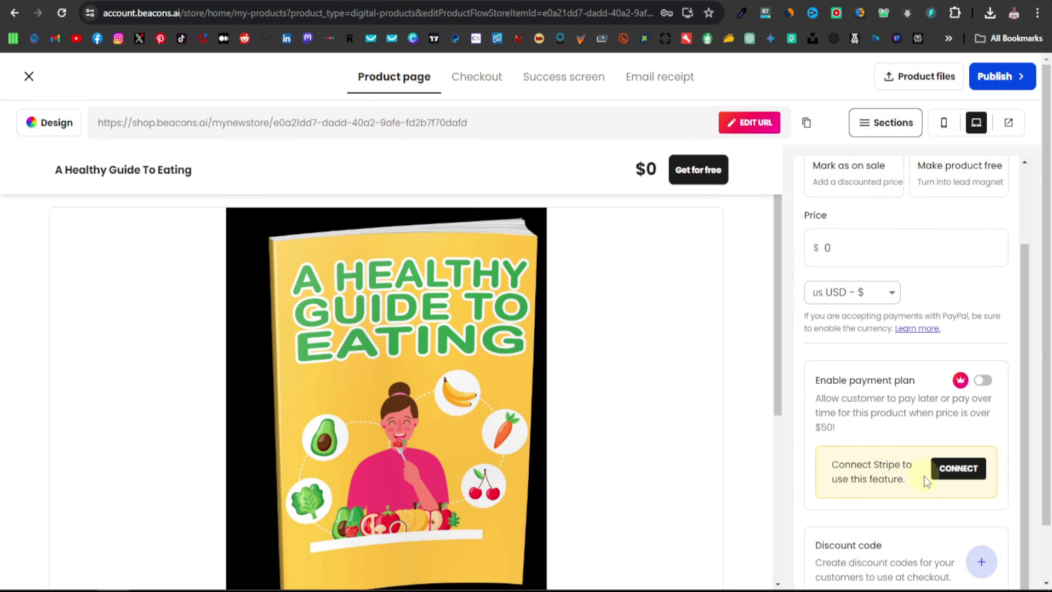
pyautogui.click(959, 470)
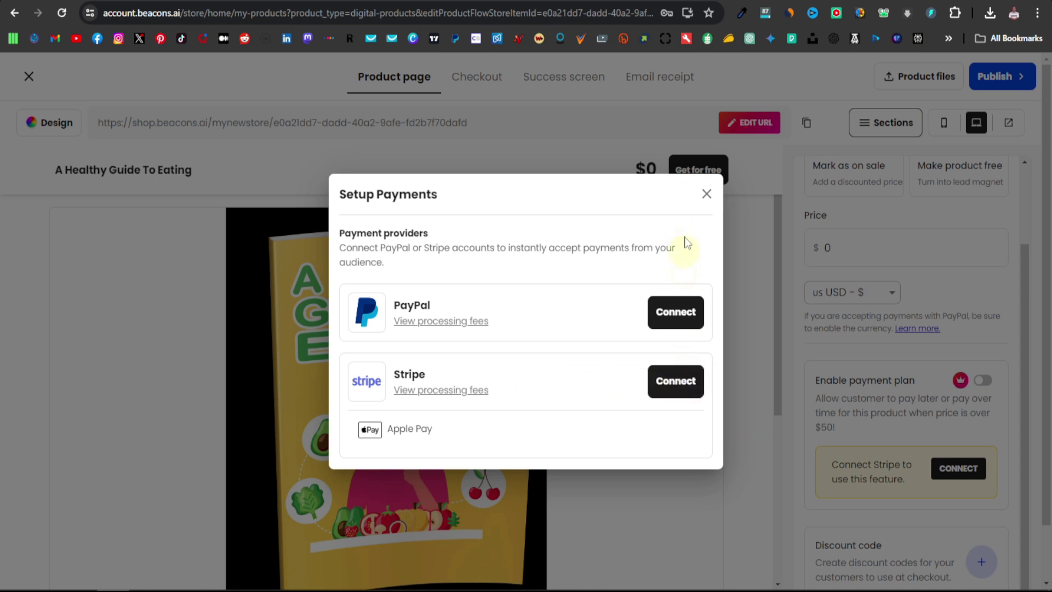
pyautogui.click(707, 194)
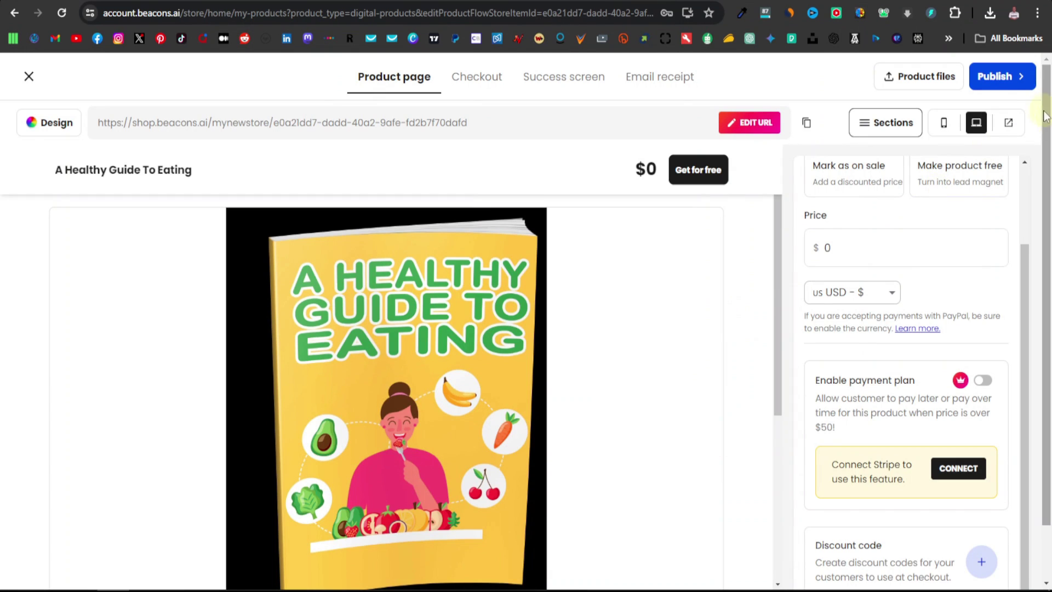
pyautogui.click(995, 78)
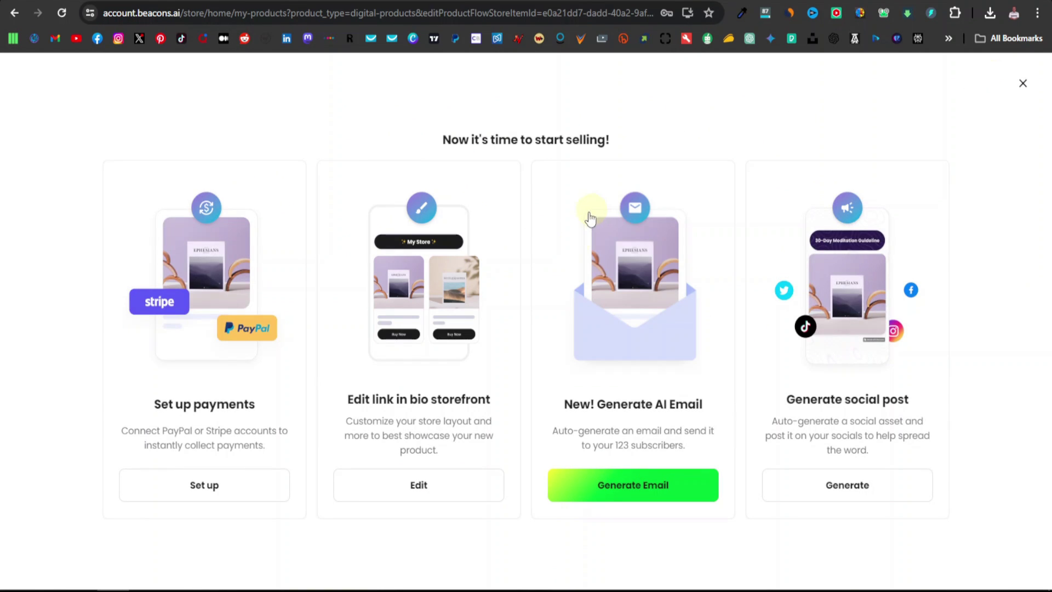
# Dismiss the start-selling panel, look over the $0 ebook card's options, and open + New Product
pyautogui.click(1023, 85)
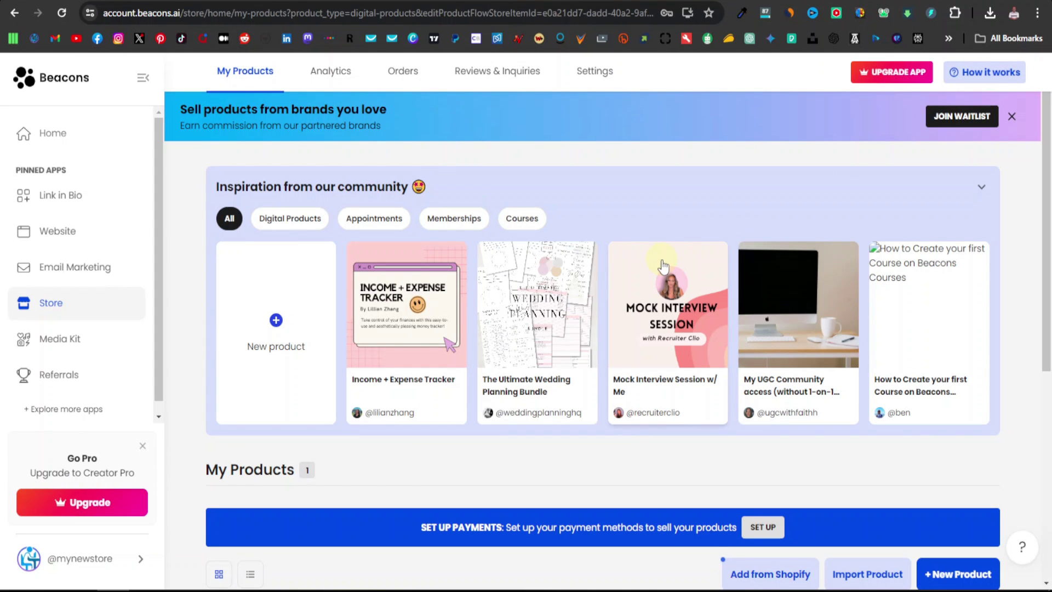
pyautogui.scroll(-6, 550, 387)
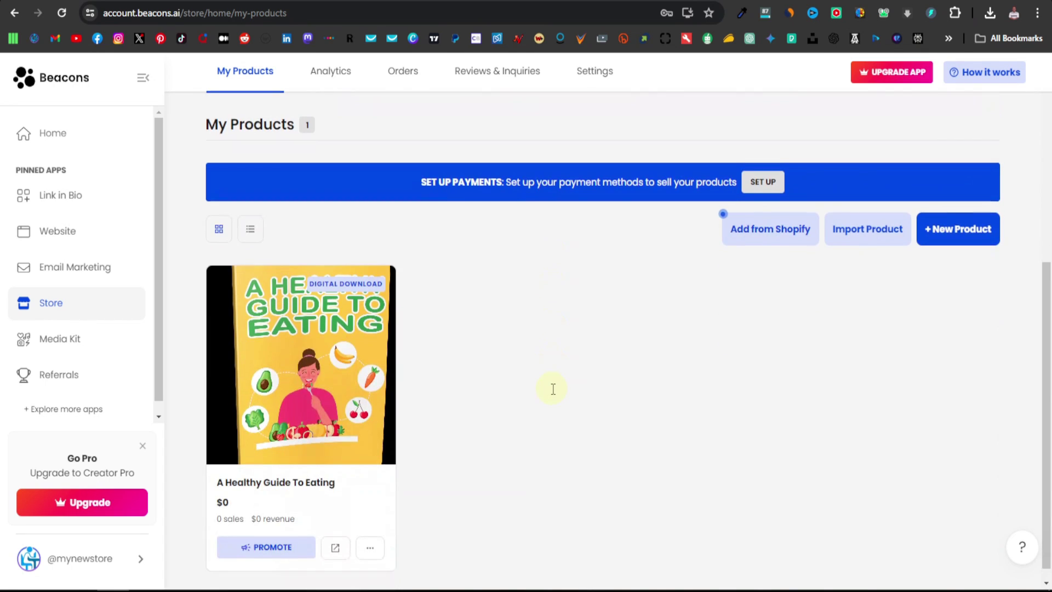
pyautogui.scroll(-1, 553, 389)
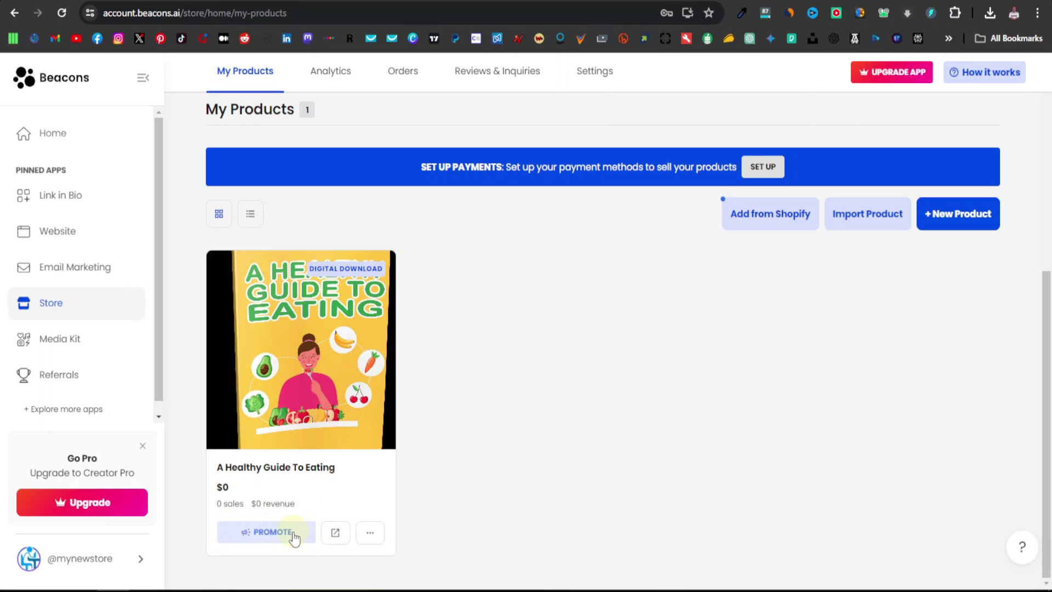
pyautogui.click(369, 535)
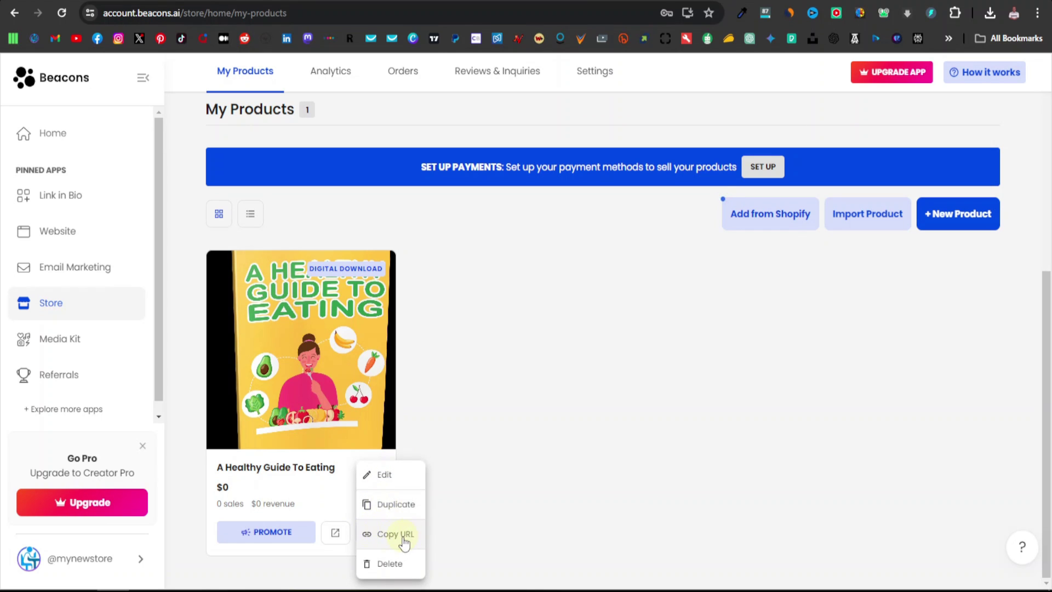
pyautogui.click(460, 562)
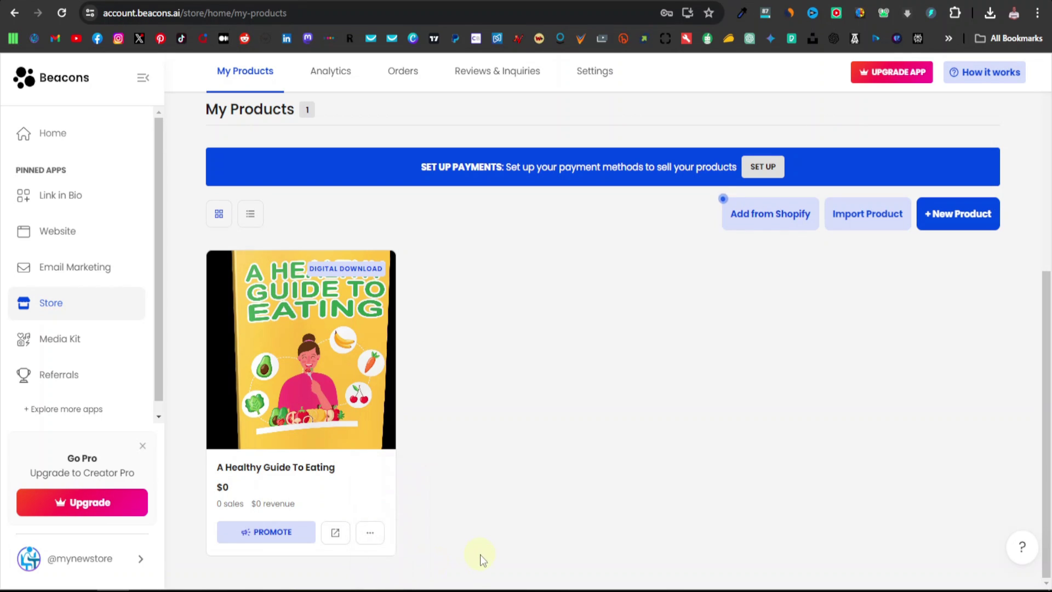
pyautogui.click(981, 219)
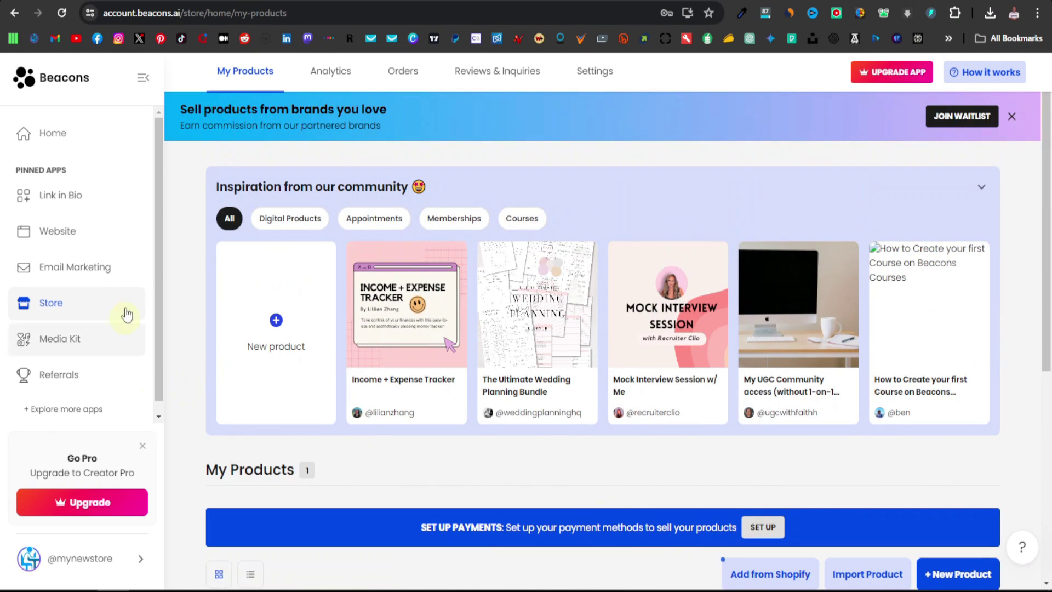
# Open the live beacons.ai/mynewstore page and scroll down to the free ebook under Shop my products
pyautogui.click(77, 199)
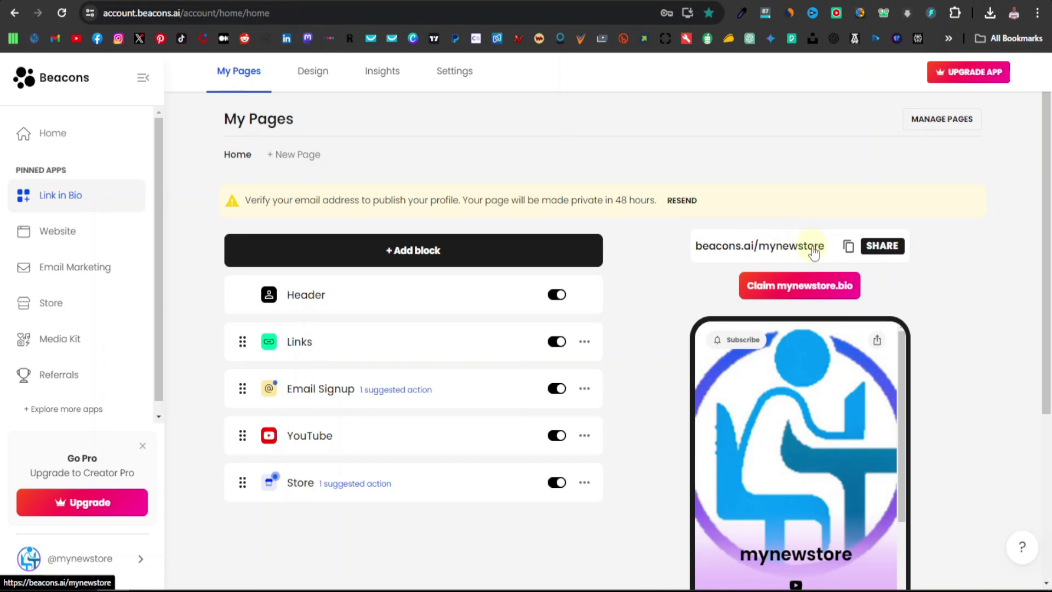
pyautogui.click(810, 250)
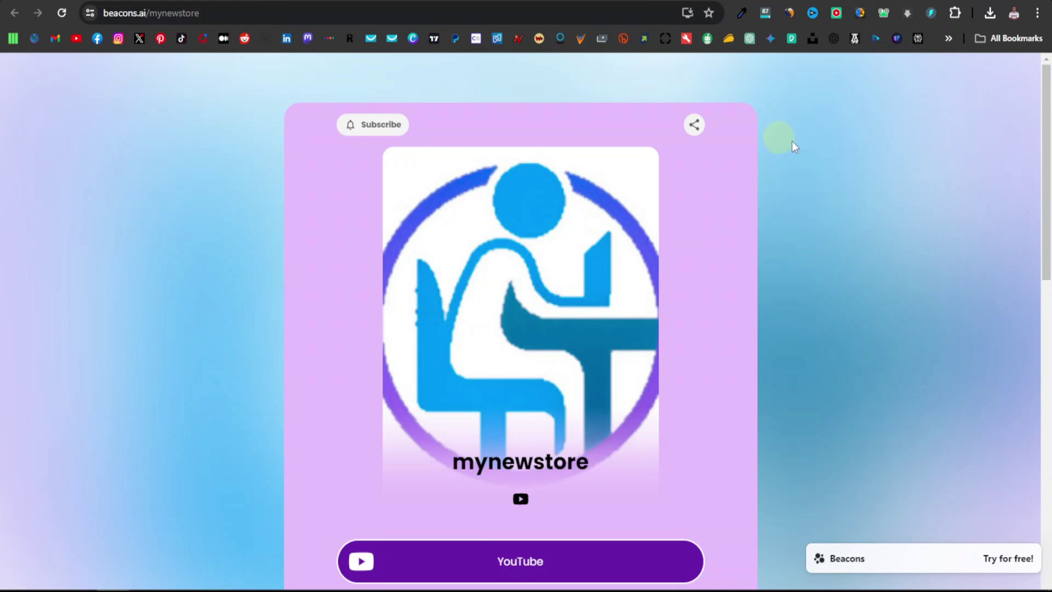
pyautogui.scroll(-1, 665, 188)
pyautogui.scroll(1, 531, 260)
pyautogui.scroll(-1, 520, 261)
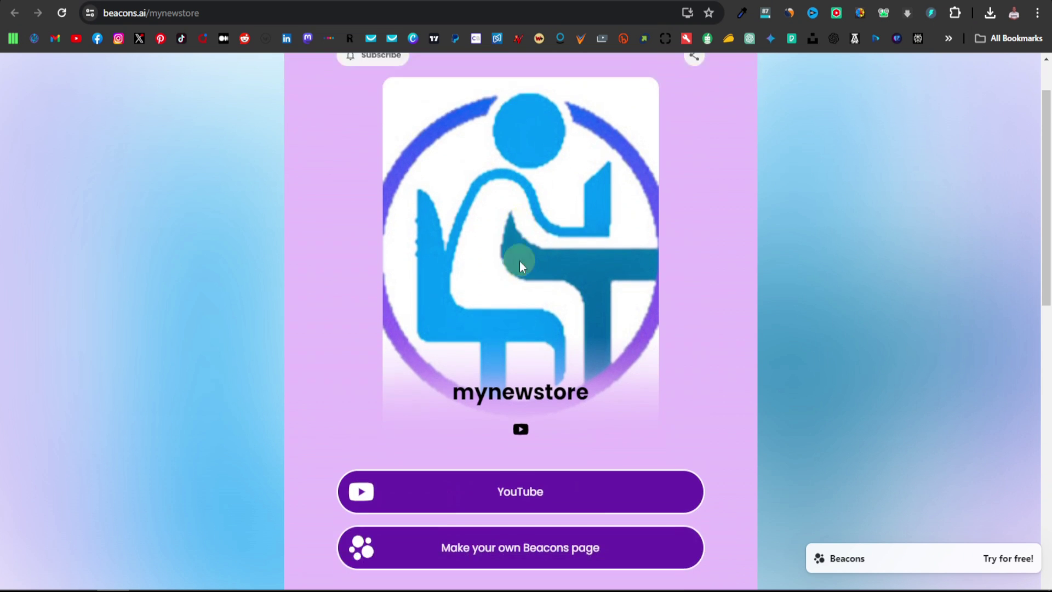
pyautogui.scroll(-4, 519, 261)
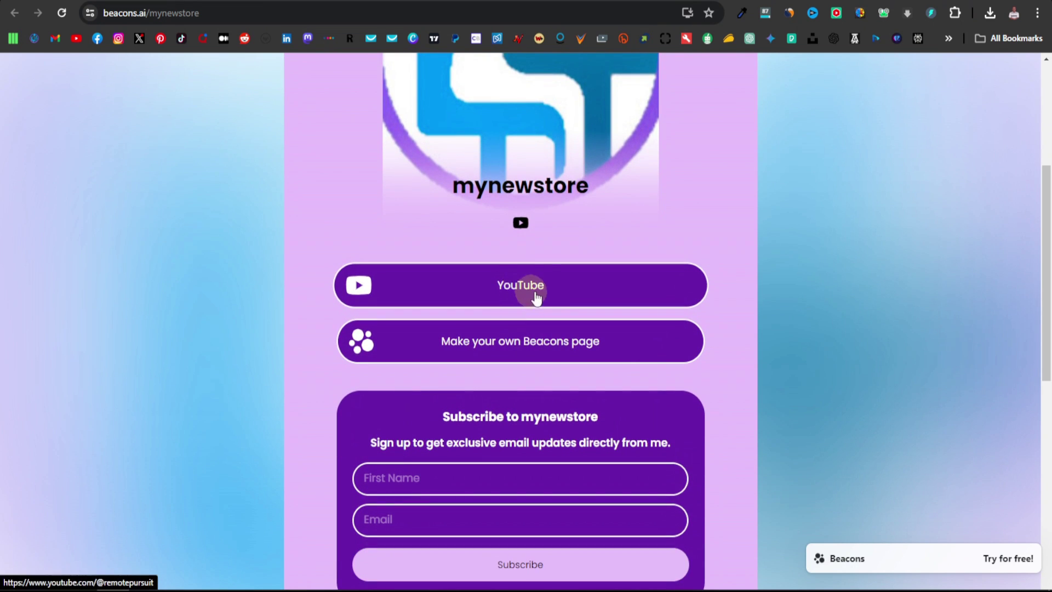
pyautogui.scroll(-1, 542, 287)
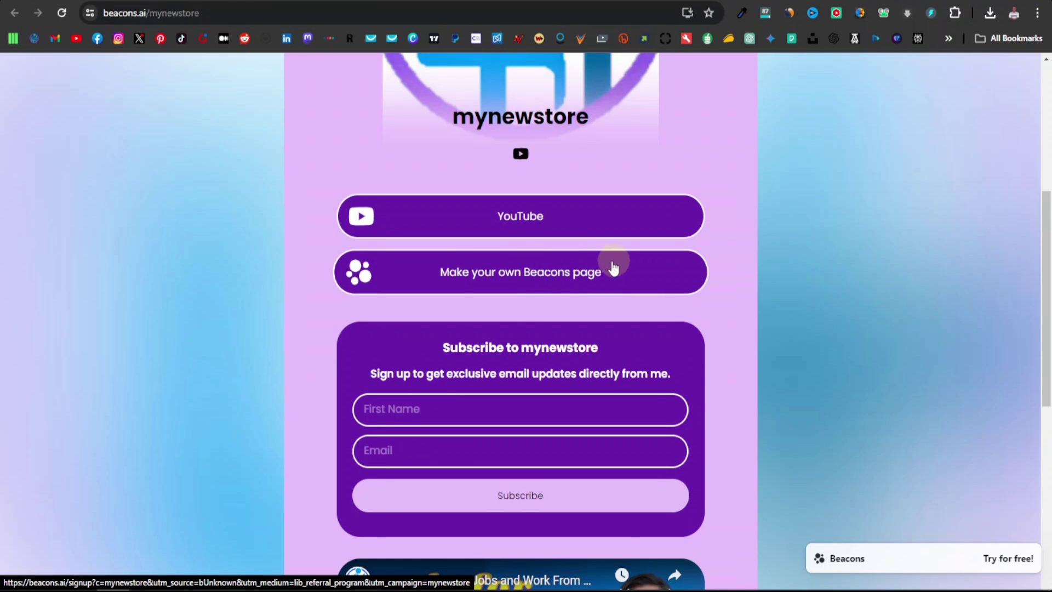
pyautogui.scroll(-1, 553, 262)
pyautogui.scroll(-1, 553, 258)
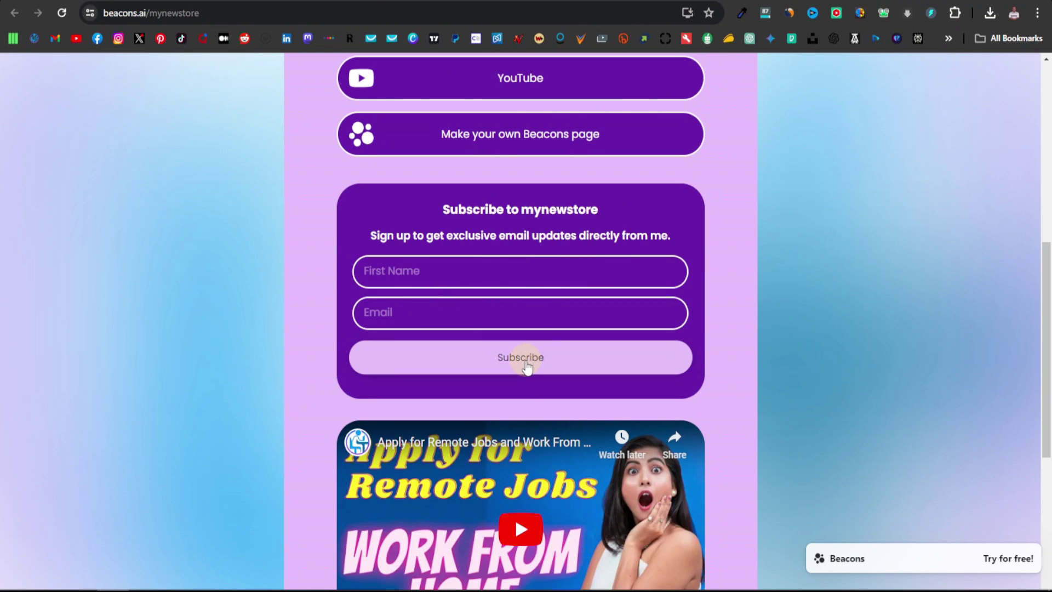
pyautogui.scroll(-7, 533, 362)
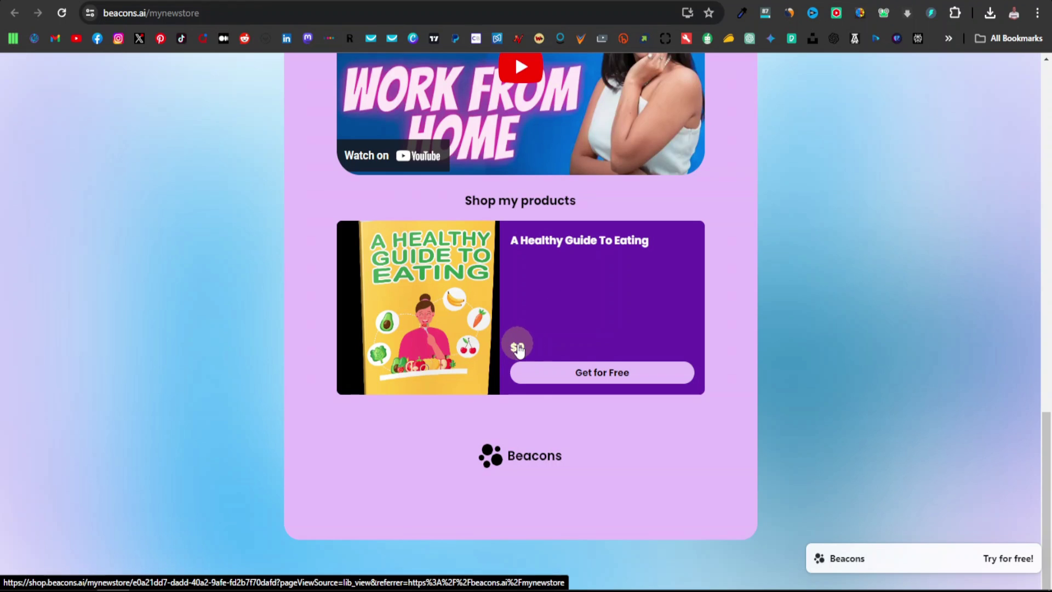
# Claim the free ebook by submitting the buyer's name and email address
pyautogui.click(601, 372)
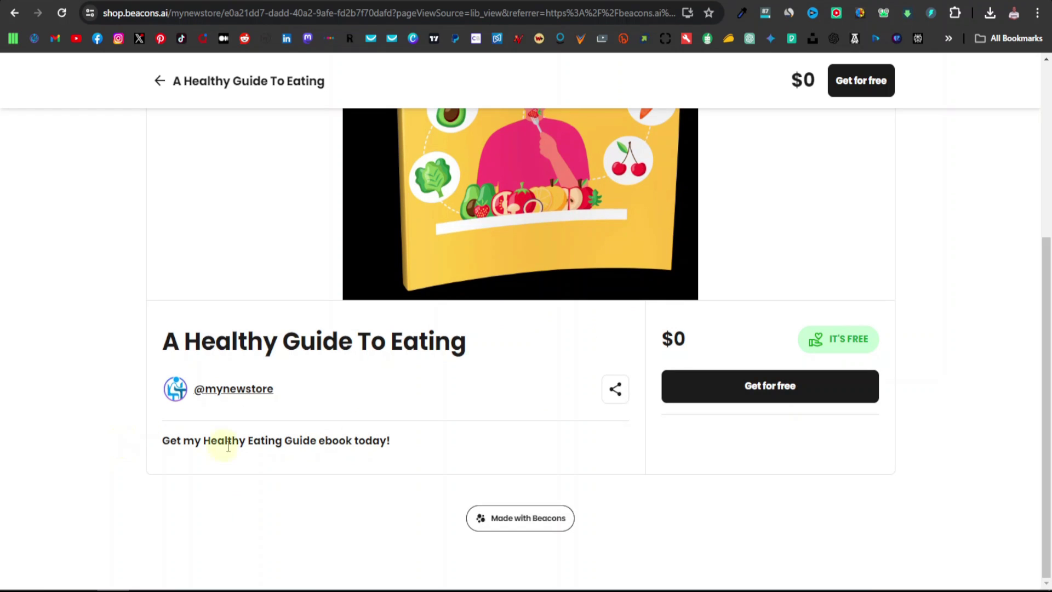
pyautogui.click(772, 392)
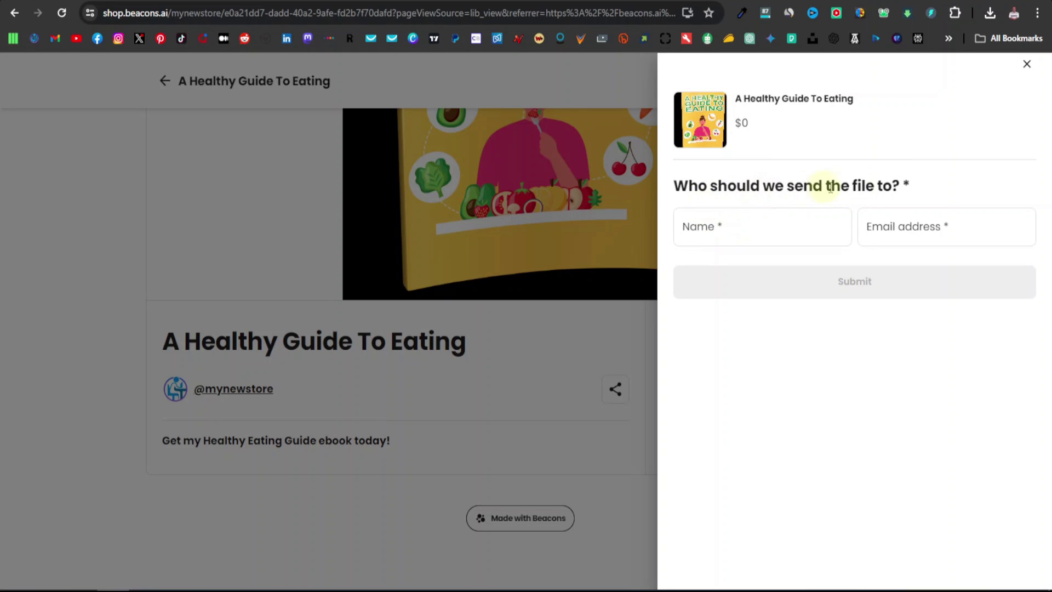
pyautogui.click(741, 231)
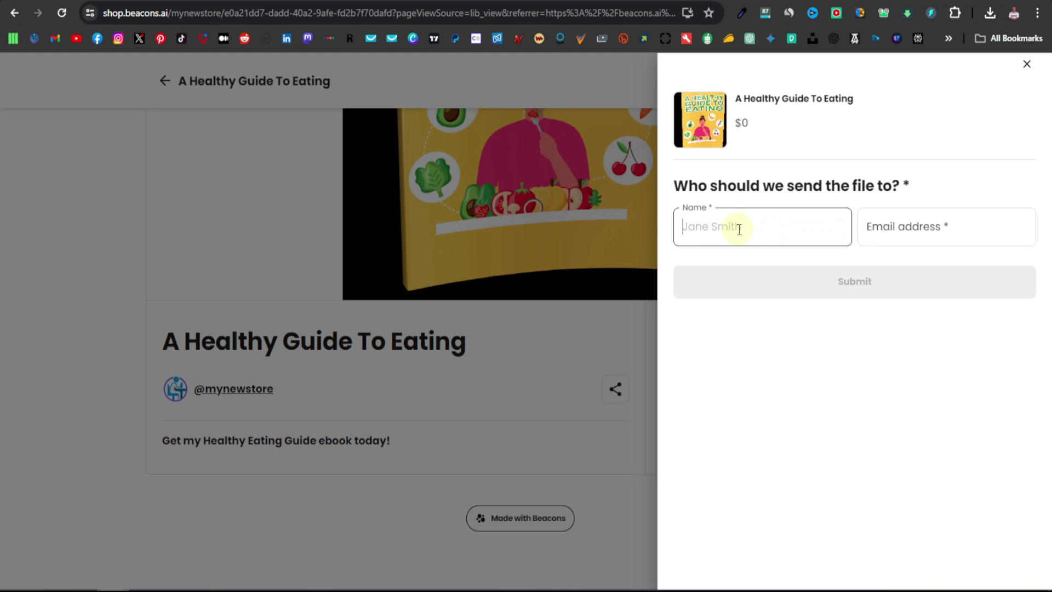
pyautogui.write('Robert')
pyautogui.press('Tab')
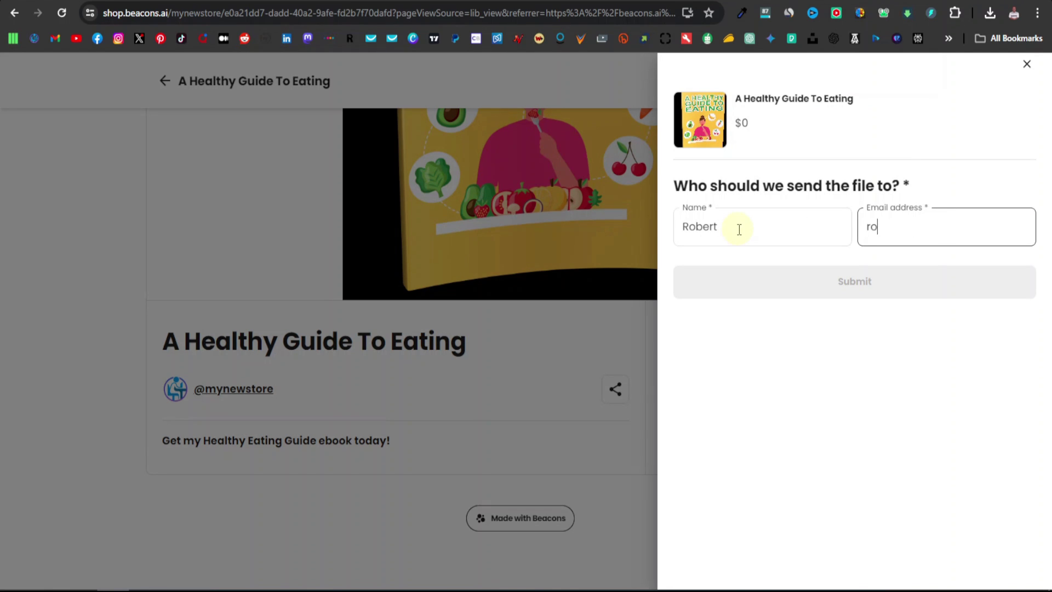
pyautogui.click(856, 283)
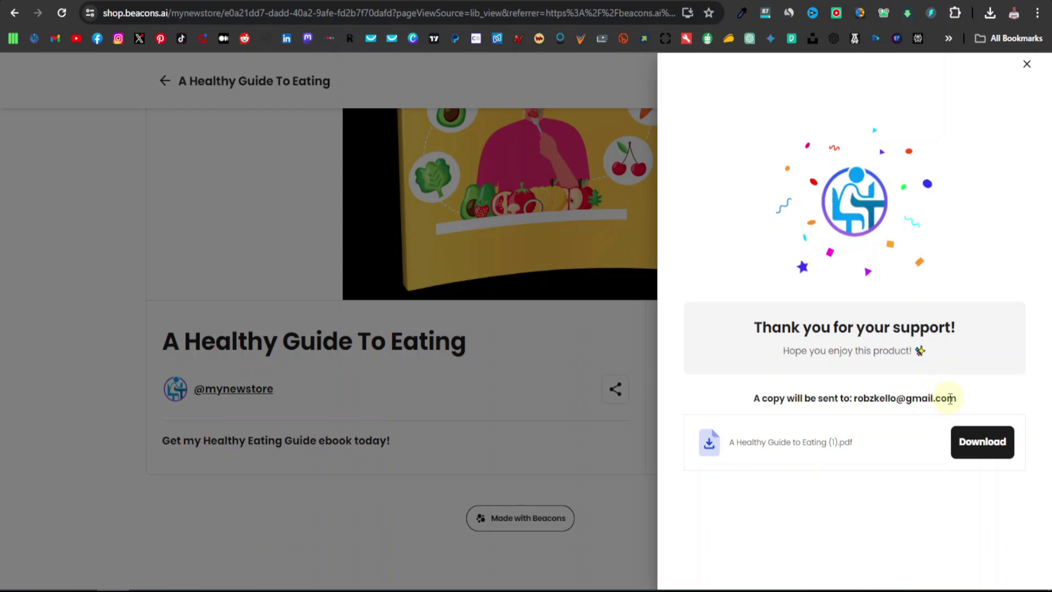
# Download the A Healthy Guide to Eating PDF and scroll through its pages to Chapter 2
pyautogui.click(985, 445)
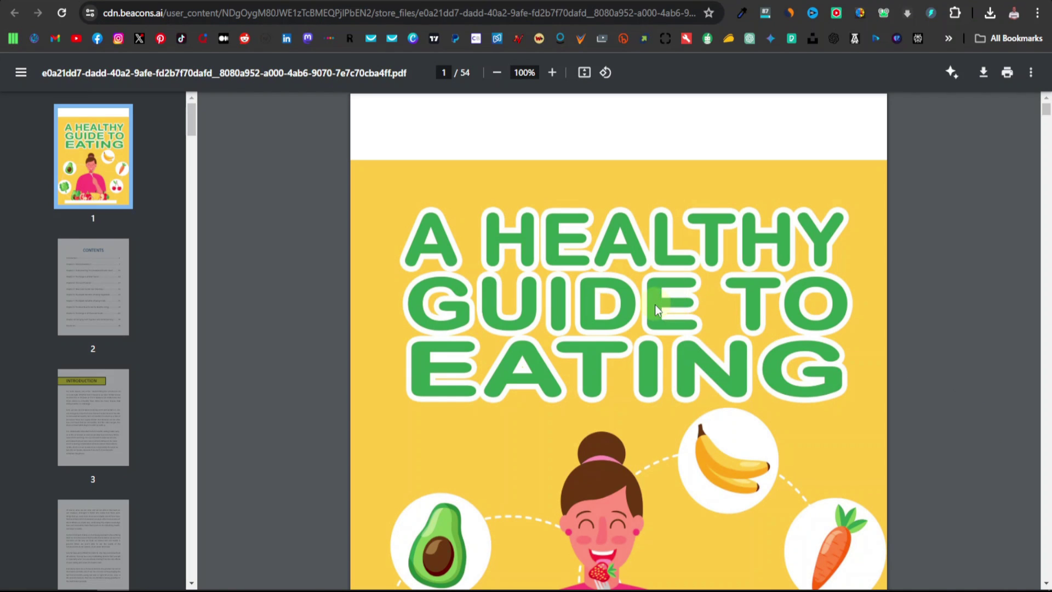
pyautogui.scroll(-6, 653, 307)
pyautogui.scroll(-20, 566, 313)
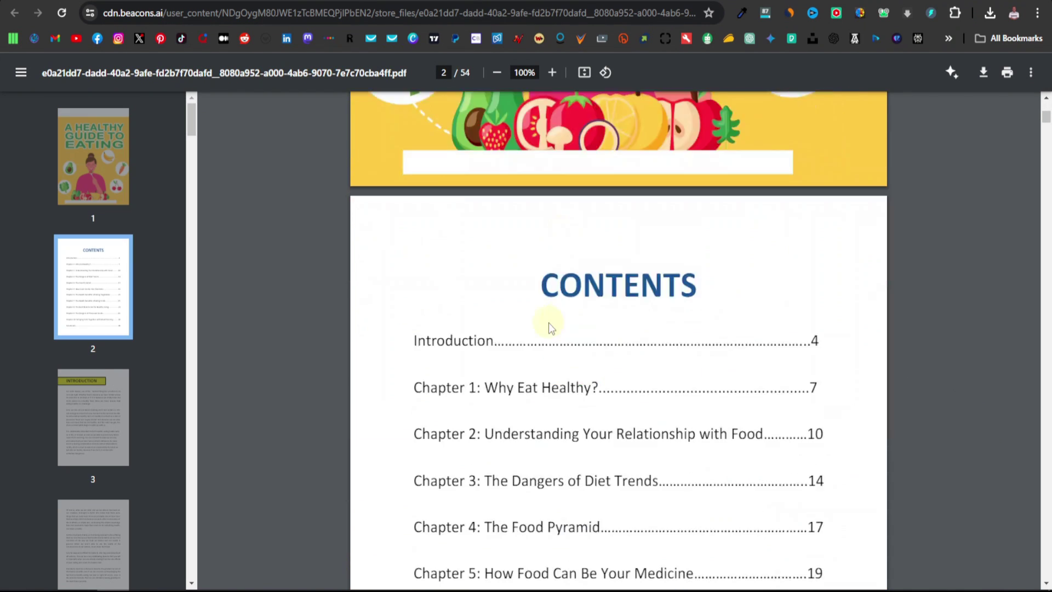
pyautogui.scroll(-15, 494, 360)
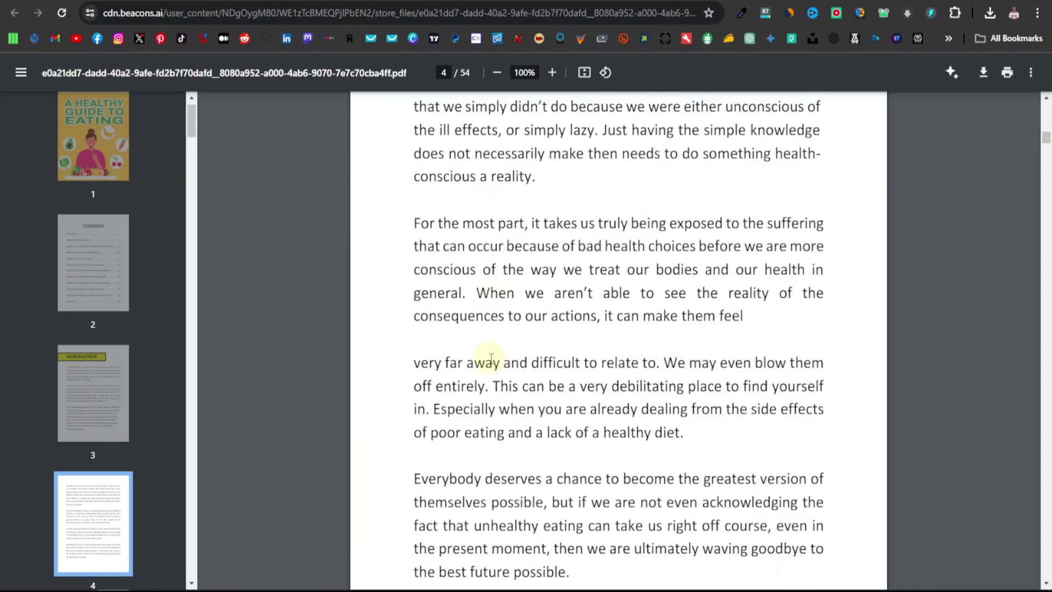
pyautogui.scroll(-3, 477, 364)
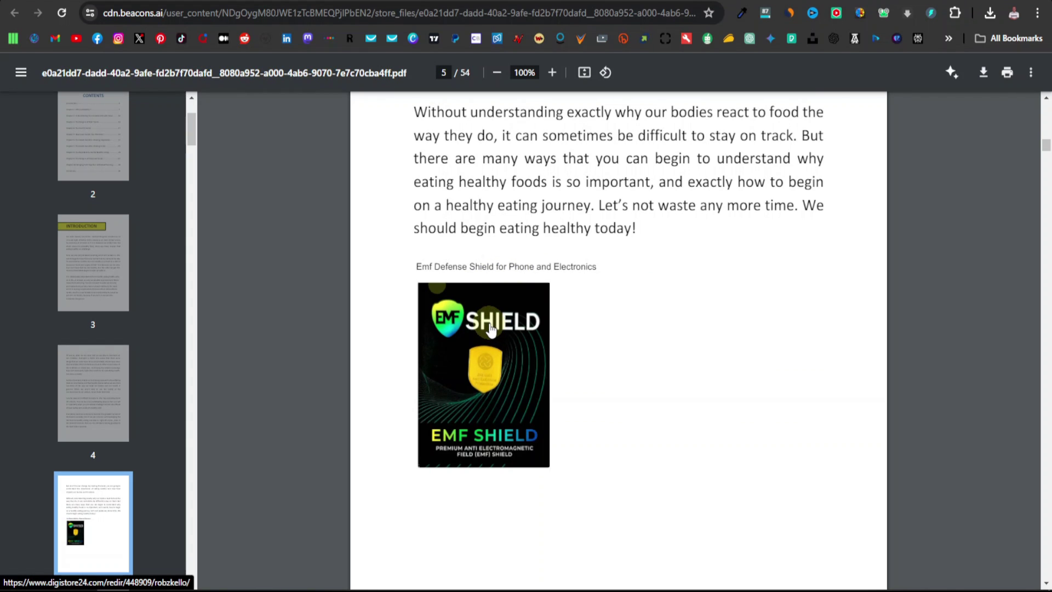
pyautogui.scroll(-18, 492, 329)
pyautogui.scroll(-20, 494, 325)
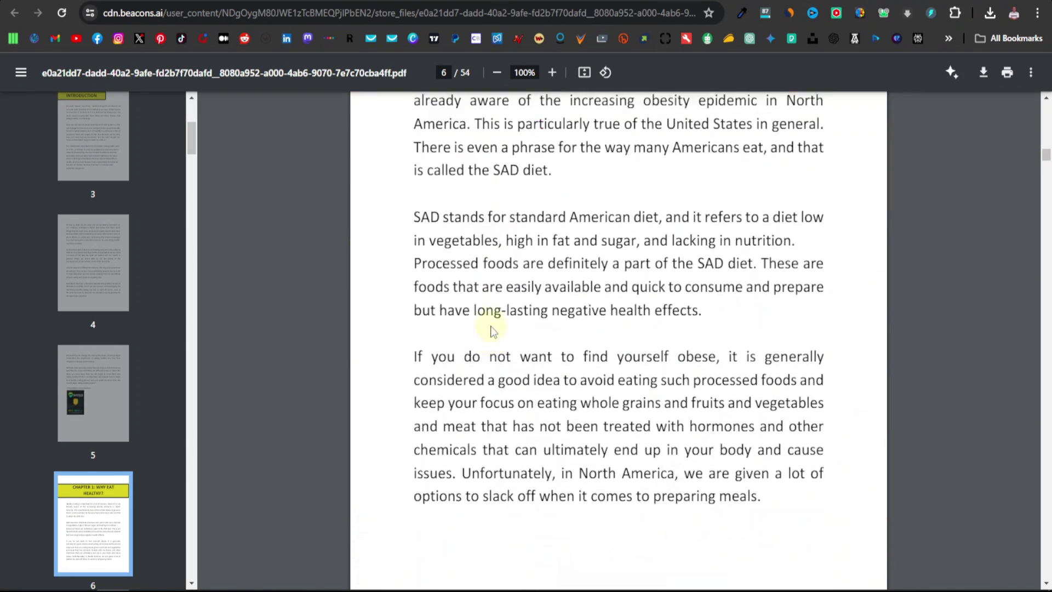
pyautogui.scroll(-12, 548, 366)
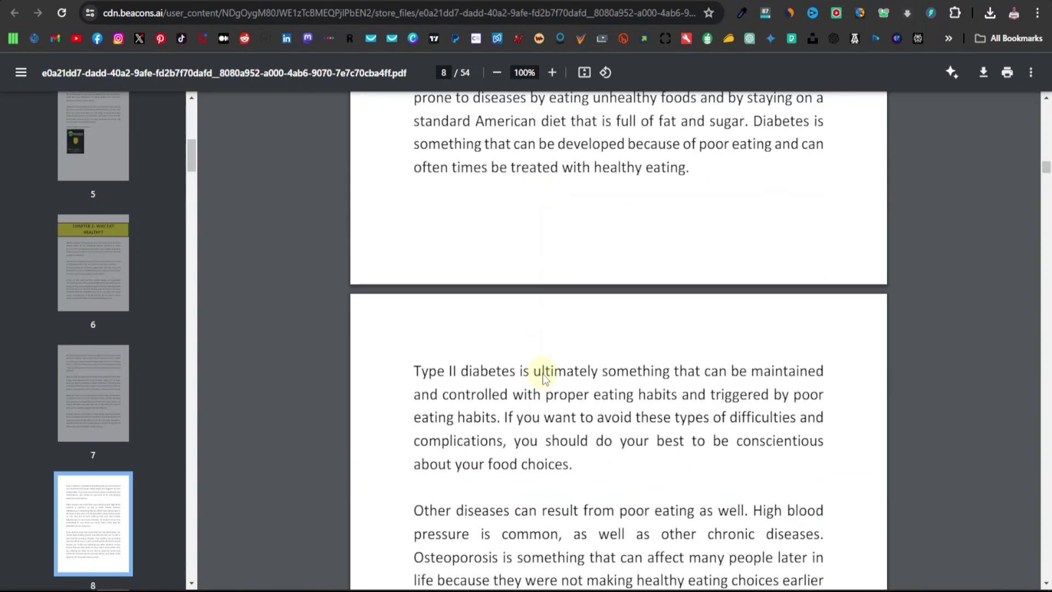
pyautogui.scroll(-20, 543, 373)
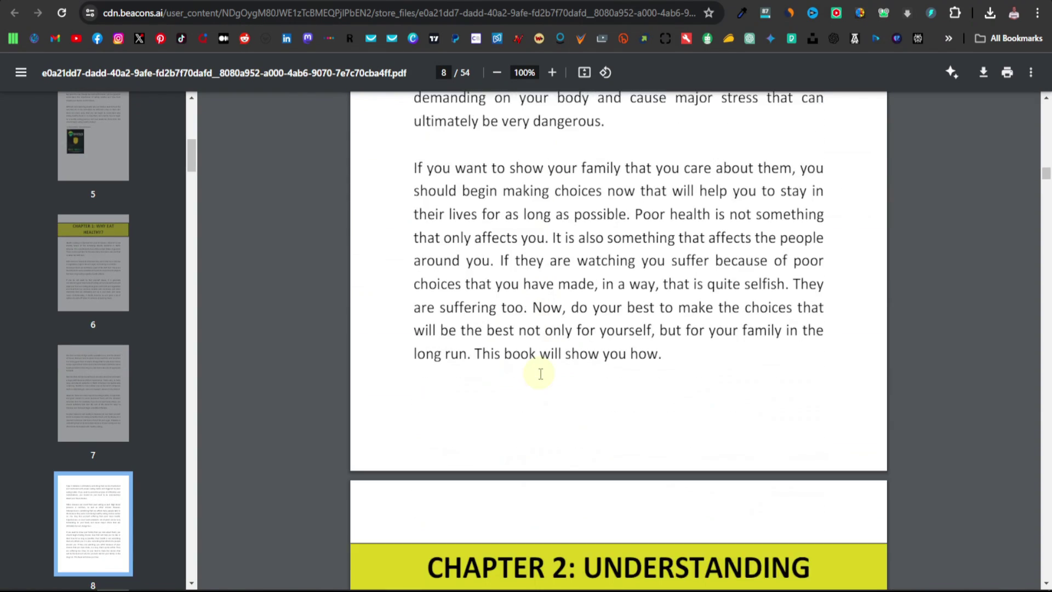
pyautogui.scroll(-20, 536, 380)
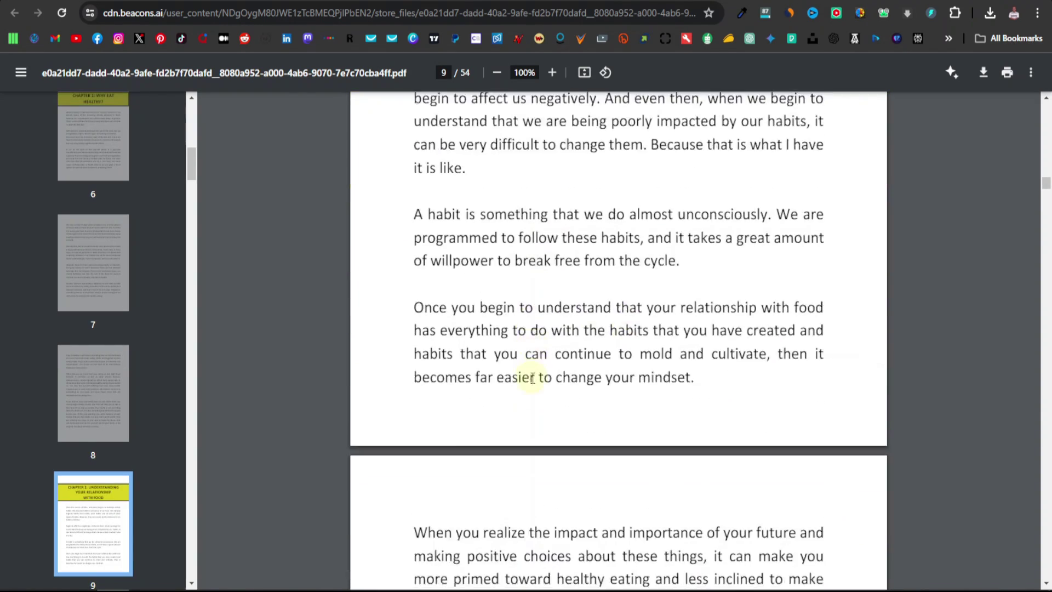
pyautogui.scroll(-20, 531, 378)
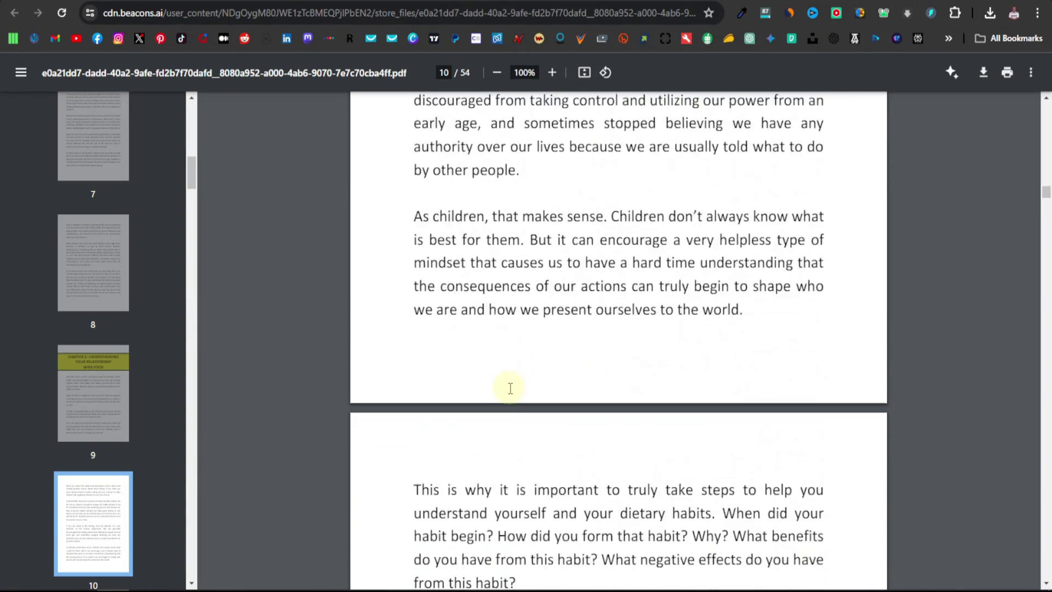
pyautogui.scroll(-14, 511, 388)
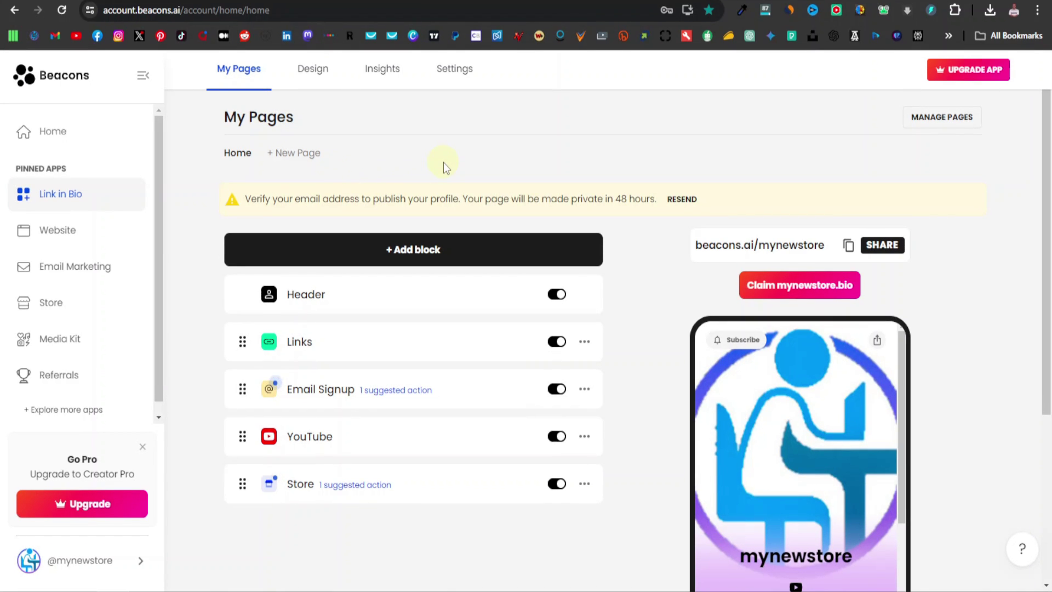
# Reopen the Health and Wellness site in the builder, showing the empty Our Best Products section's product settings
pyautogui.click(56, 232)
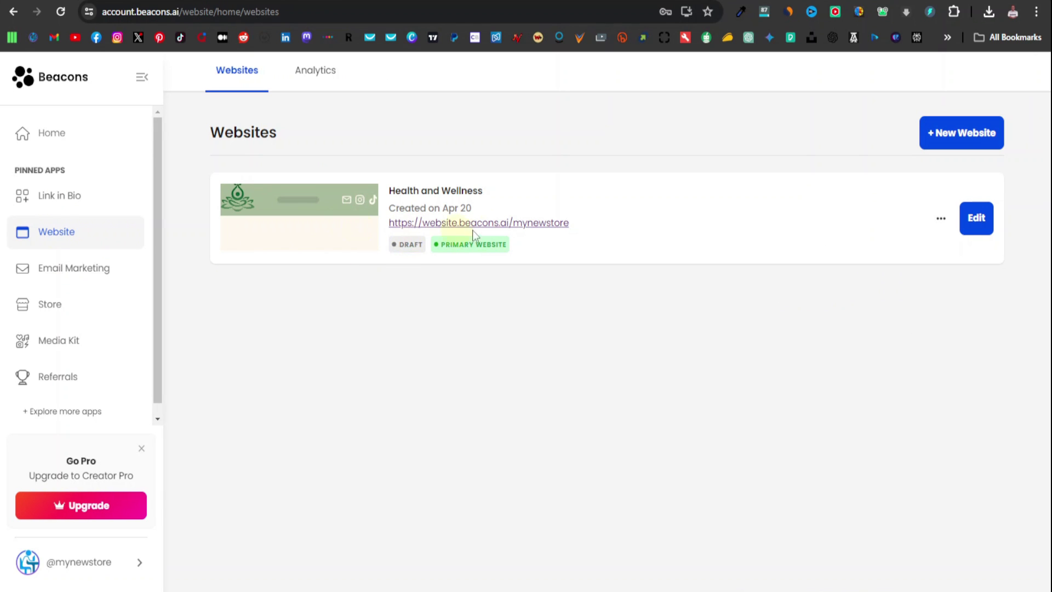
pyautogui.click(976, 222)
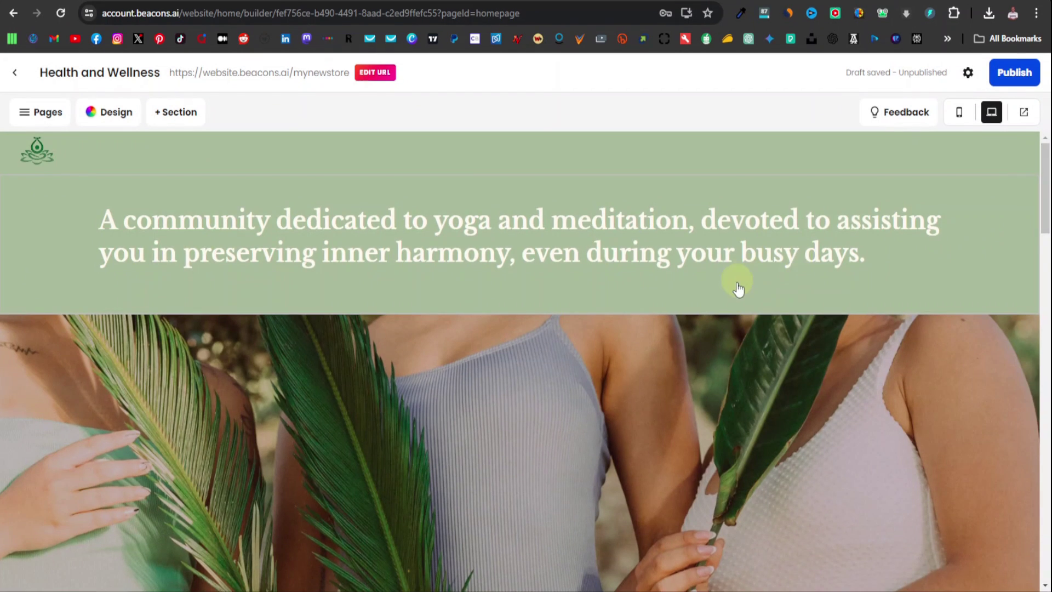
pyautogui.scroll(-15, 739, 287)
pyautogui.scroll(1, 285, 351)
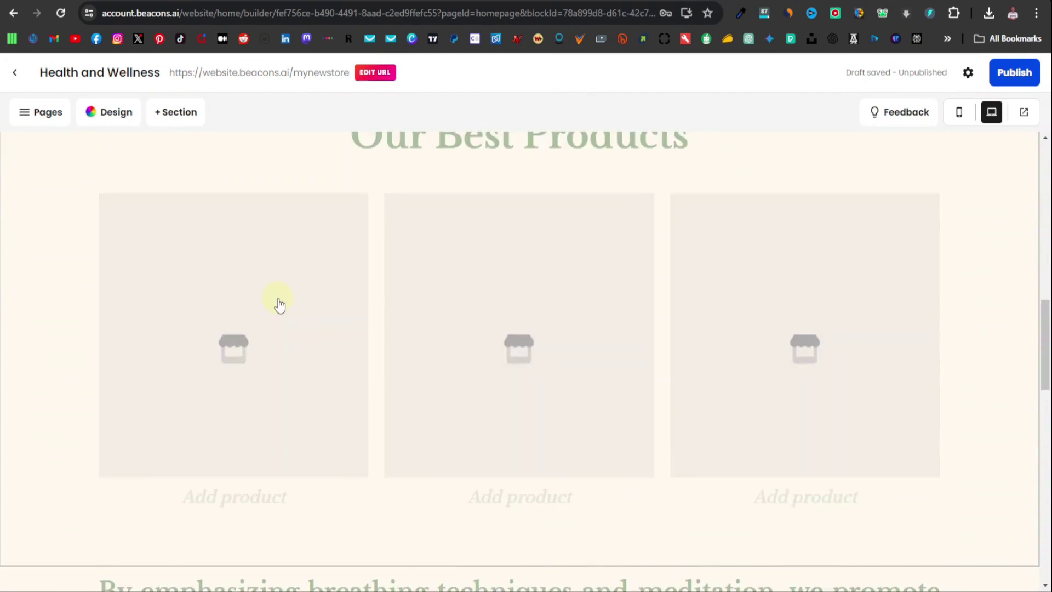
pyautogui.click(278, 301)
pyautogui.scroll(-1, 221, 336)
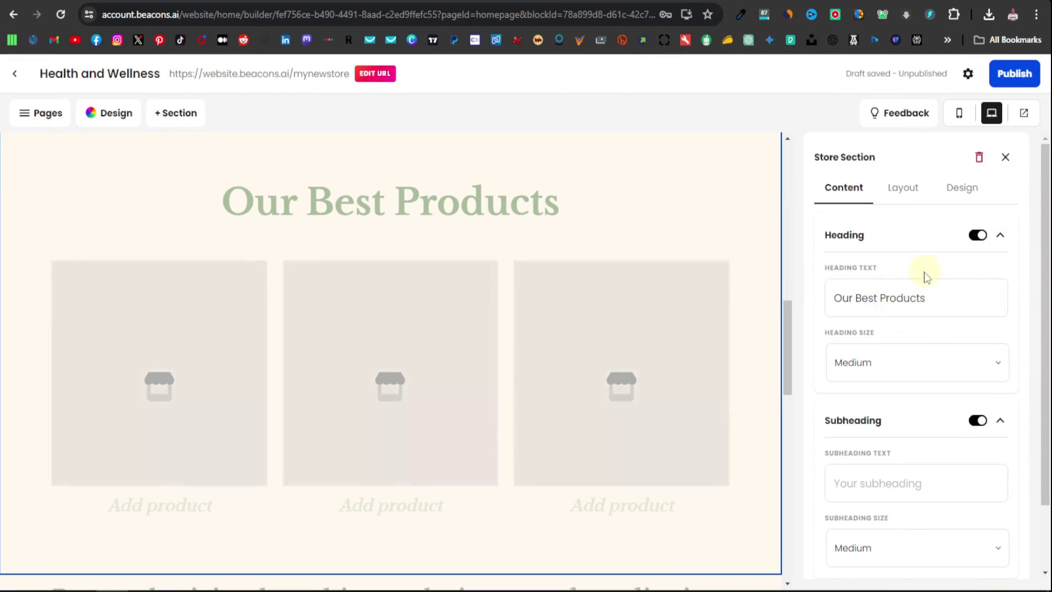
pyautogui.scroll(-1, 924, 277)
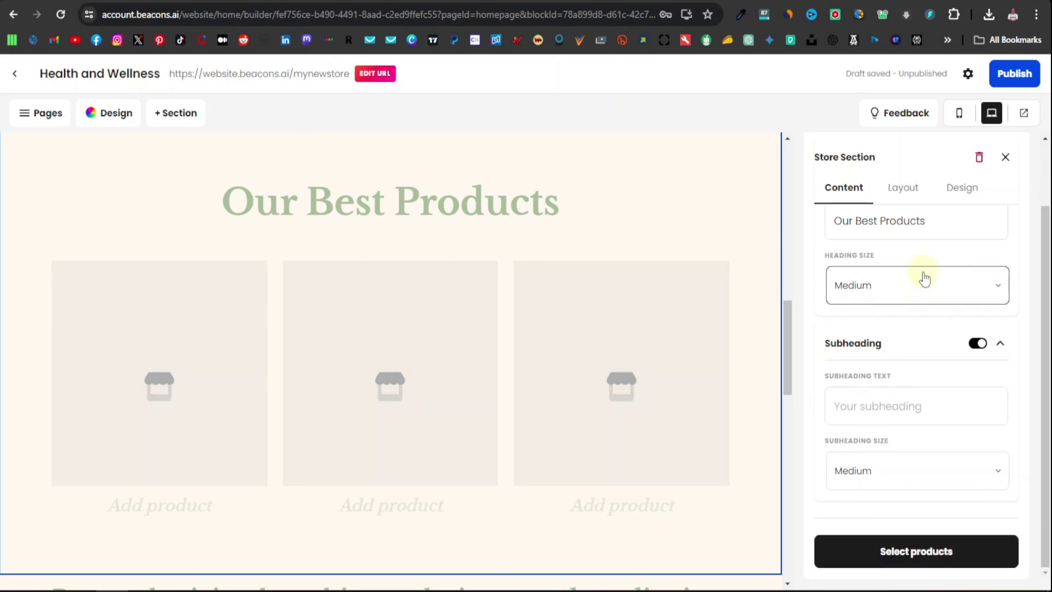
# Add the $0 ebook 'A Healthy Guide To Eating' to the Our Best Products section's first slot
pyautogui.click(920, 554)
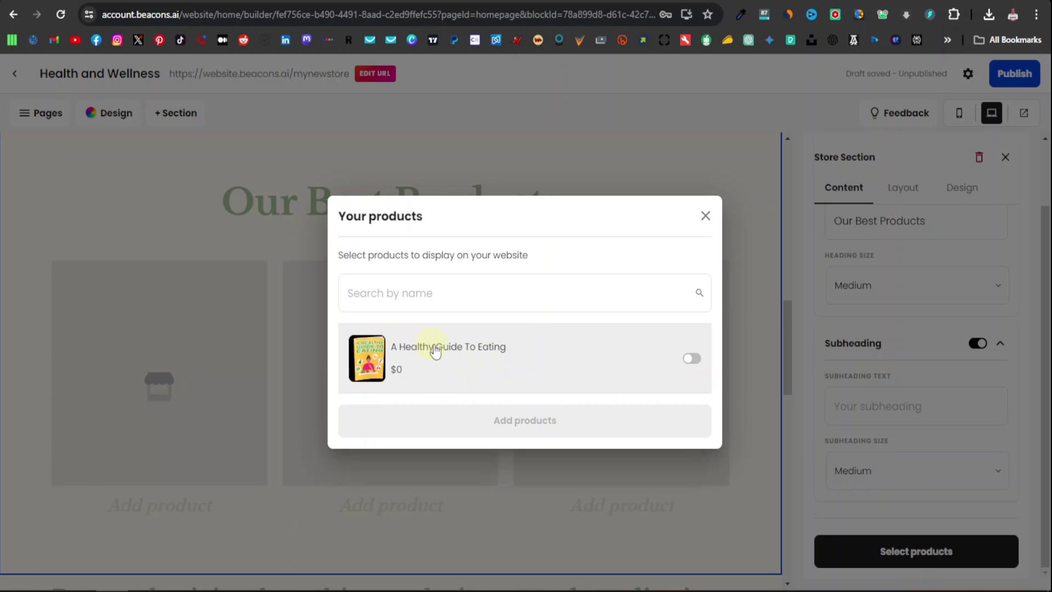
pyautogui.click(692, 360)
pyautogui.click(526, 430)
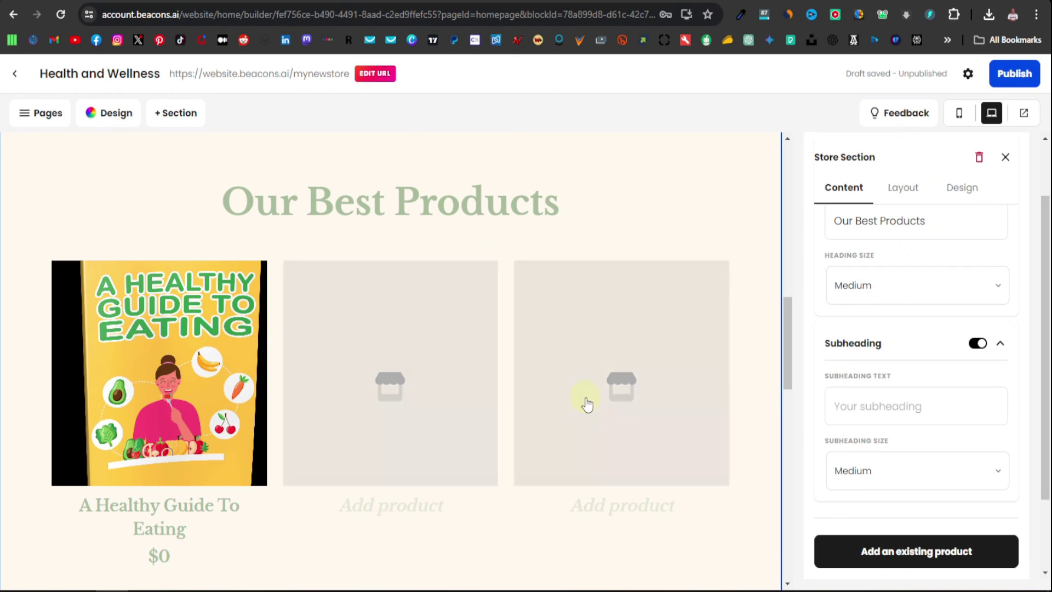
pyautogui.scroll(15, 579, 400)
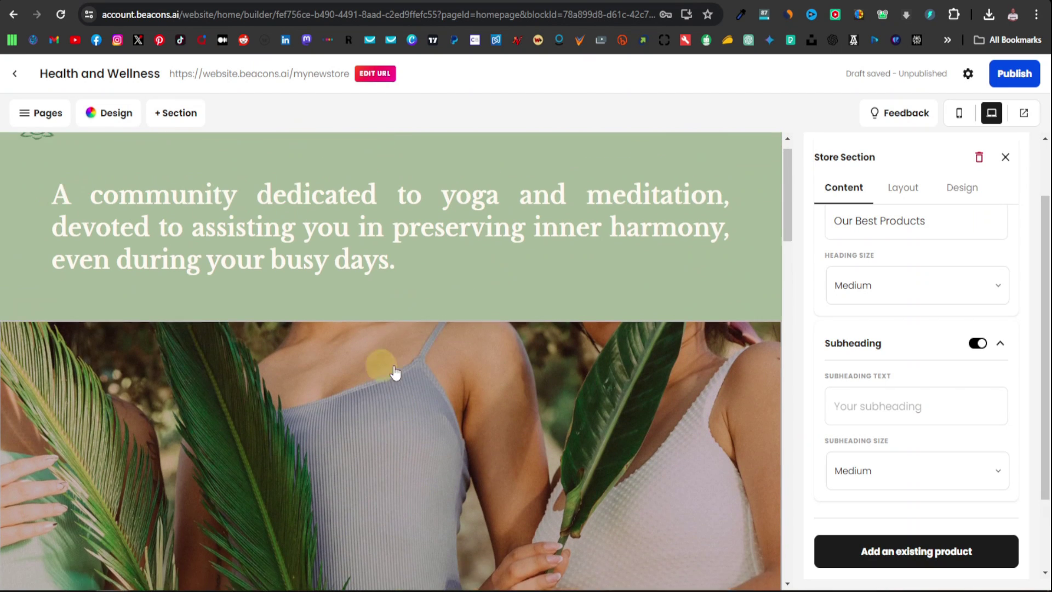
pyautogui.scroll(1, 396, 372)
# Review the site's top menu bar and its list of pages
pyautogui.click(88, 158)
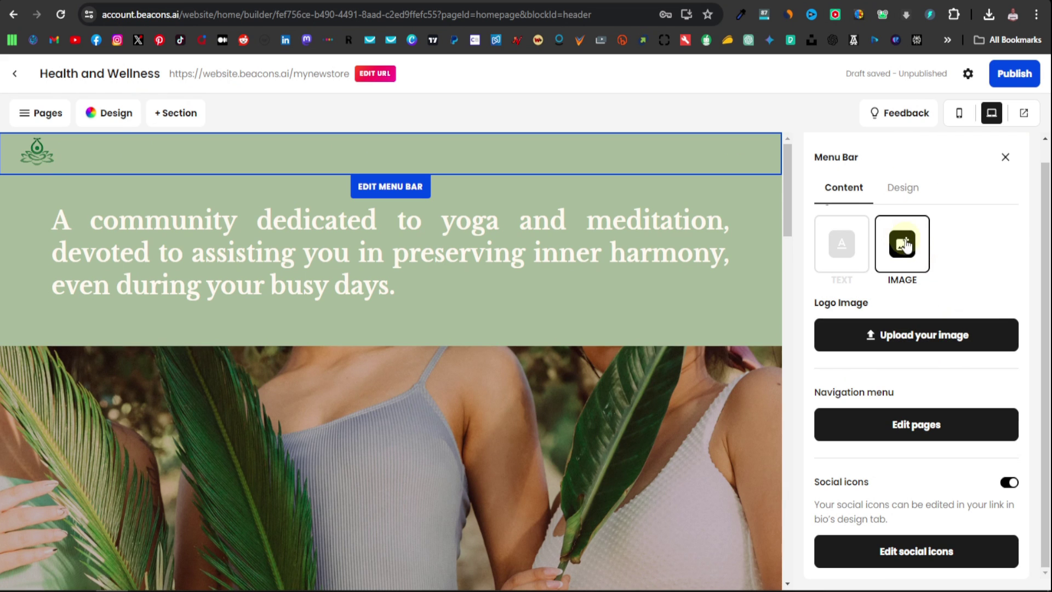
pyautogui.click(915, 426)
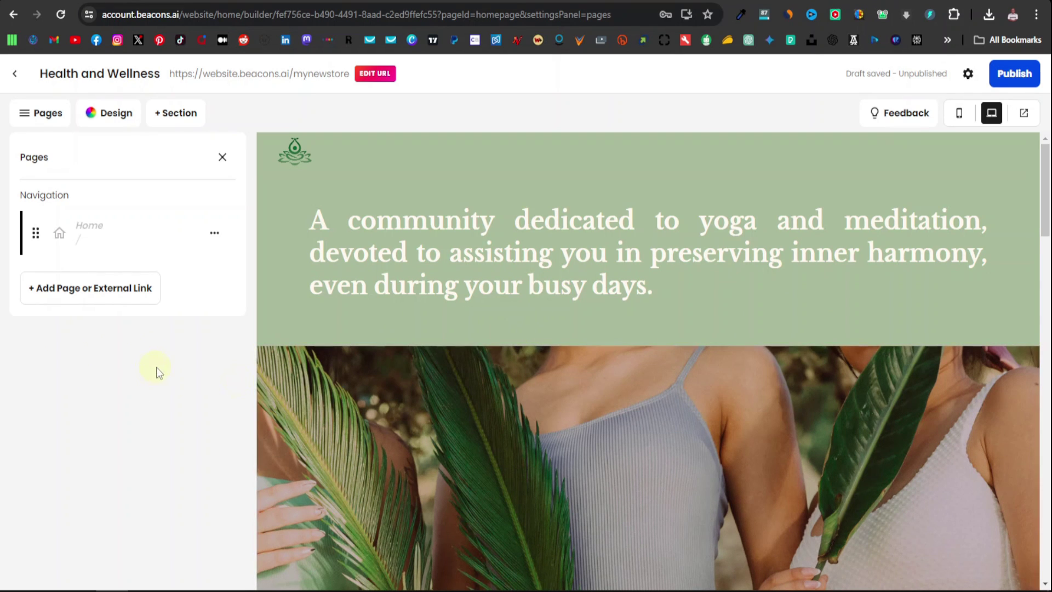
pyautogui.click(222, 159)
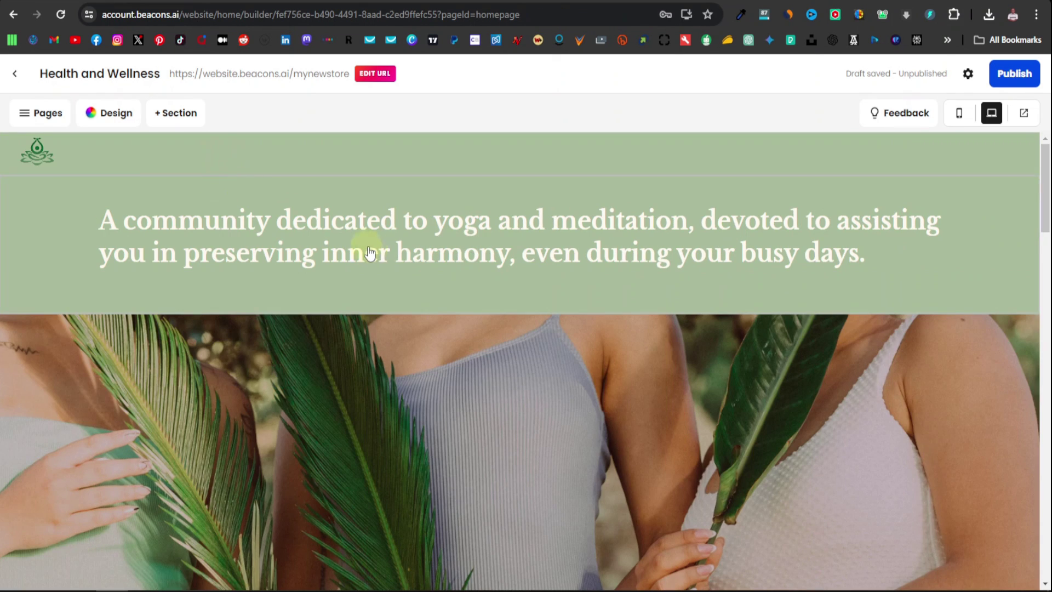
# Look at the community intro text section, then view the whole homepage with no panels open
pyautogui.click(309, 256)
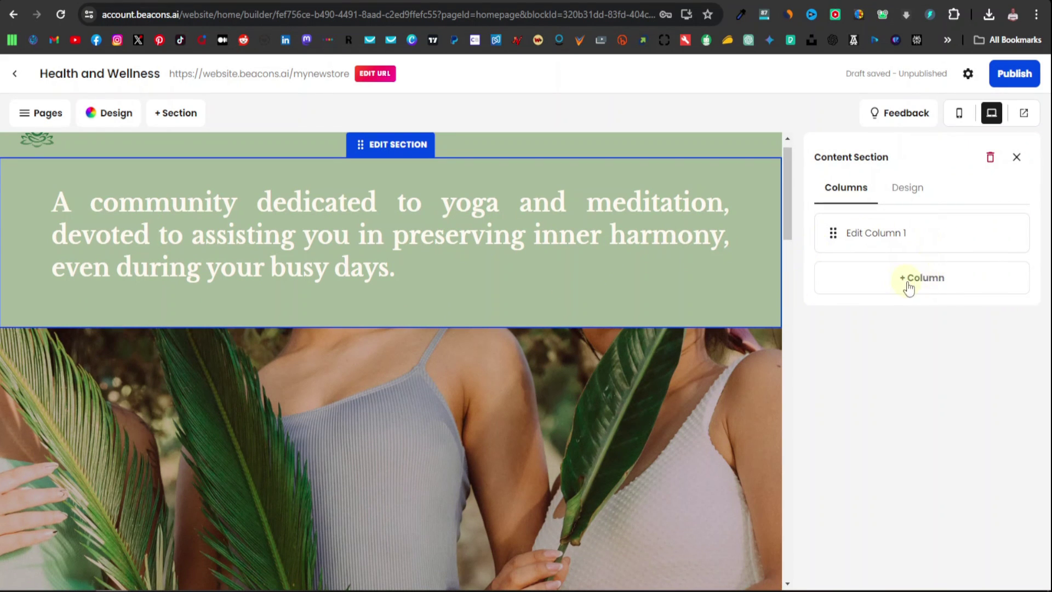
pyautogui.click(1017, 159)
pyautogui.scroll(5, 745, 348)
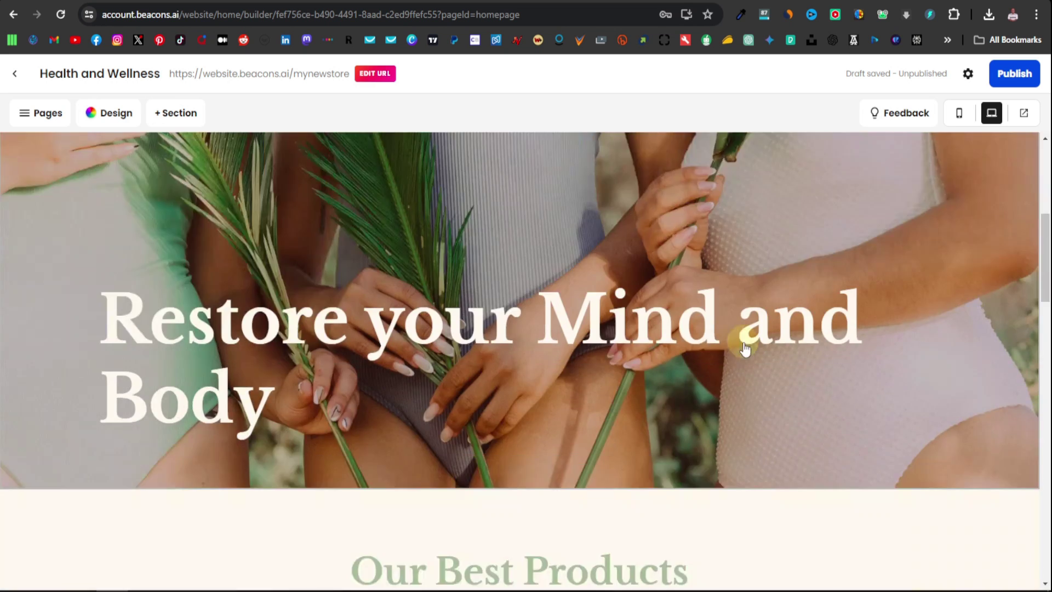
pyautogui.scroll(-10, 745, 348)
pyautogui.scroll(-5, 526, 438)
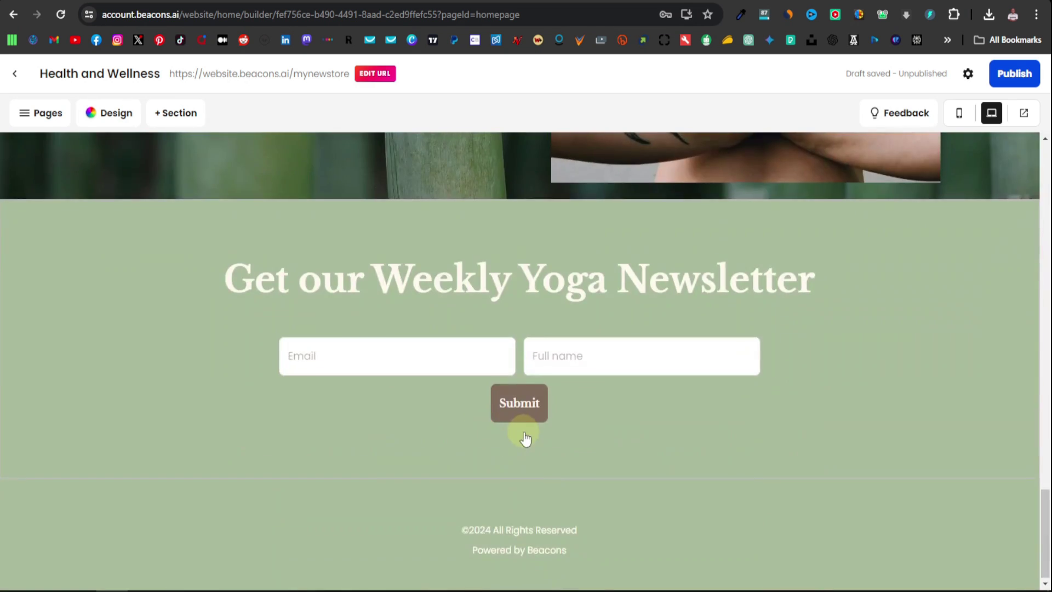
pyautogui.scroll(15, 526, 439)
pyautogui.scroll(3, 526, 438)
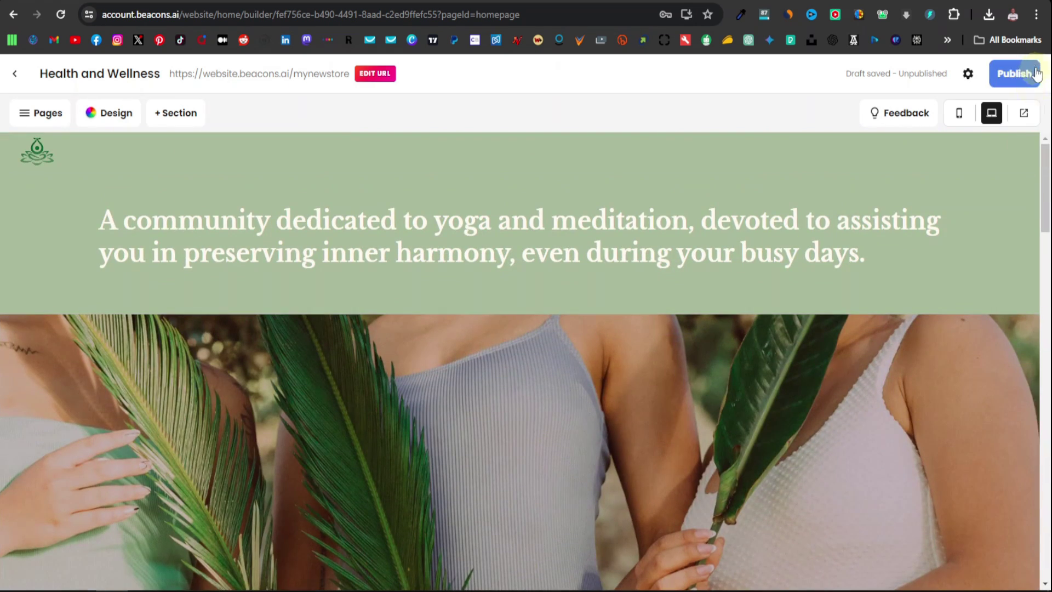
# Publish the Health and Wellness website and view the live site
pyautogui.click(1018, 77)
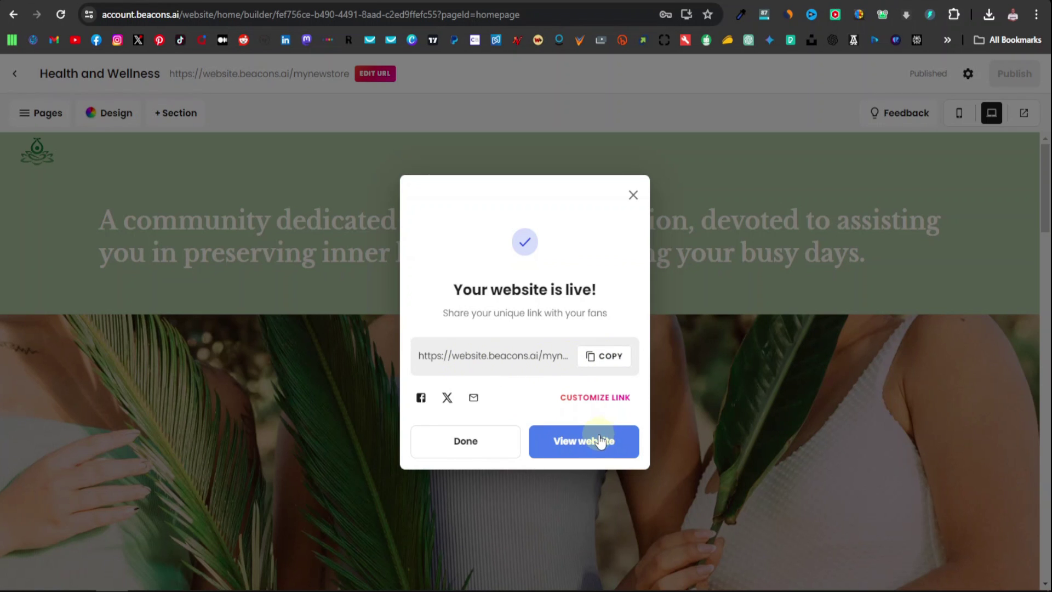
pyautogui.click(582, 441)
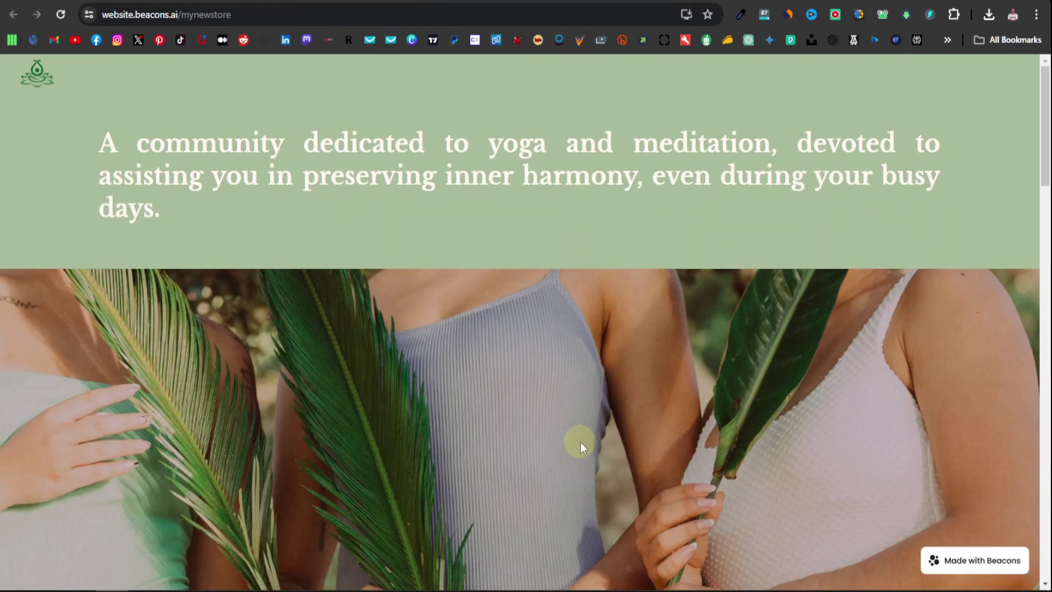
pyautogui.scroll(-3, 550, 291)
pyautogui.scroll(-10, 551, 291)
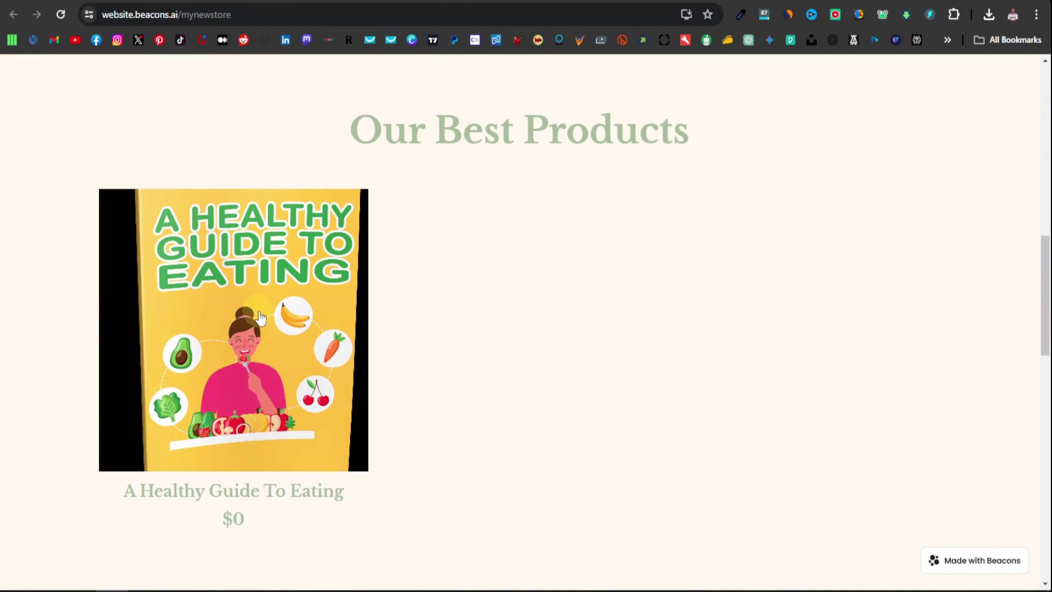
pyautogui.scroll(-1, 252, 313)
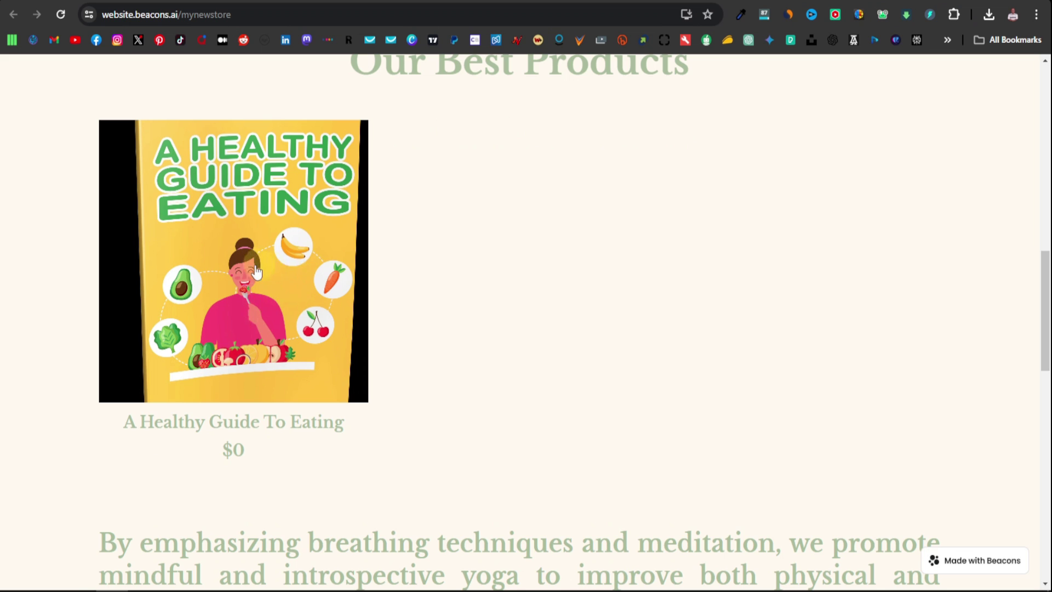
# Check the ebook's free product page on the live site, then return to the builder
pyautogui.click(274, 262)
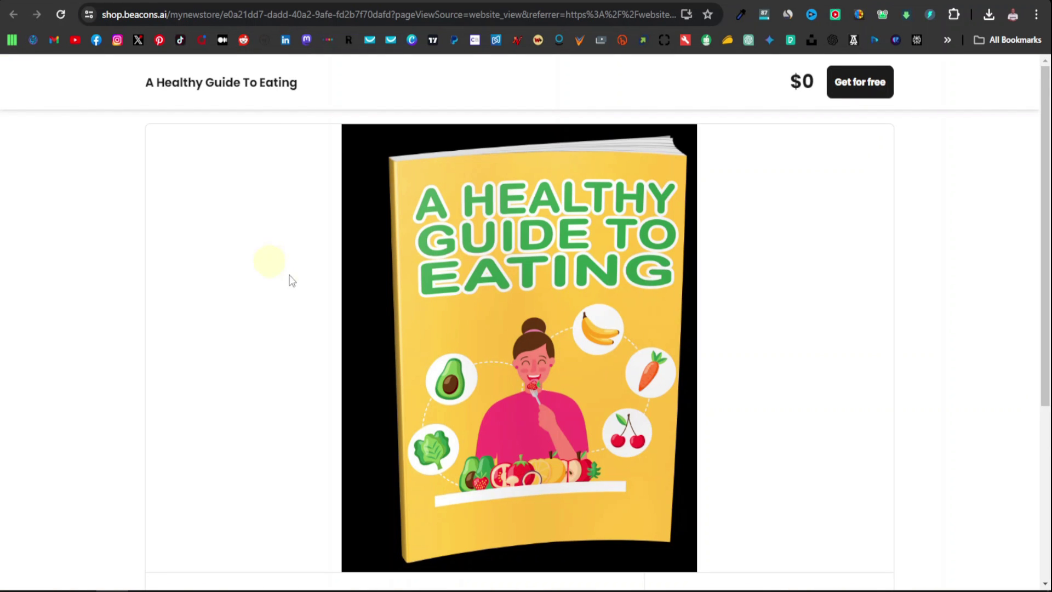
pyautogui.scroll(-5, 558, 288)
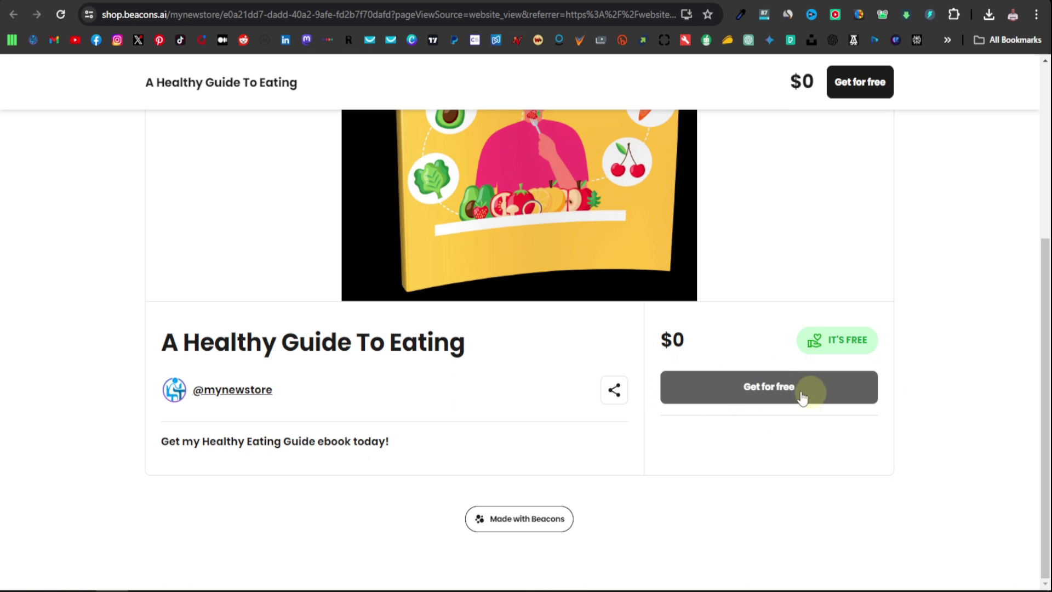
pyautogui.scroll(5, 794, 394)
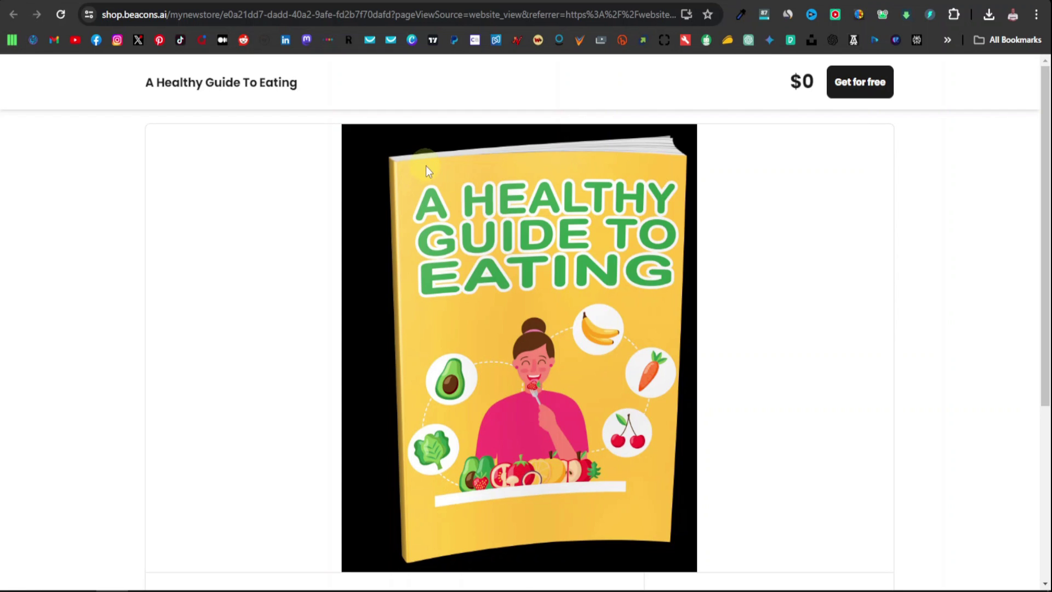
pyautogui.hotkey('alt', 'Left')
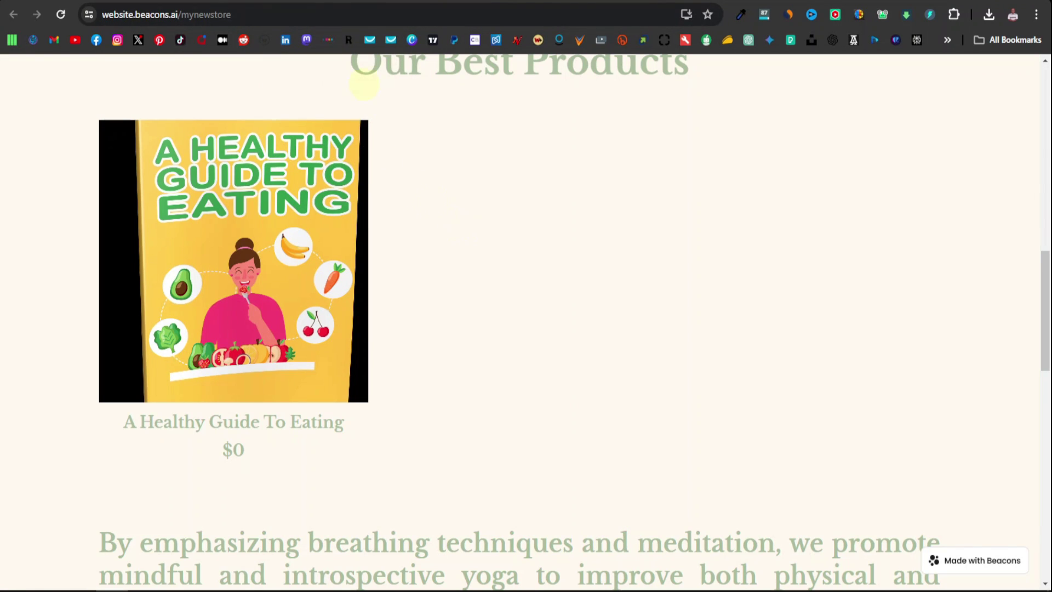
pyautogui.hotkey('ctrl', 'w')
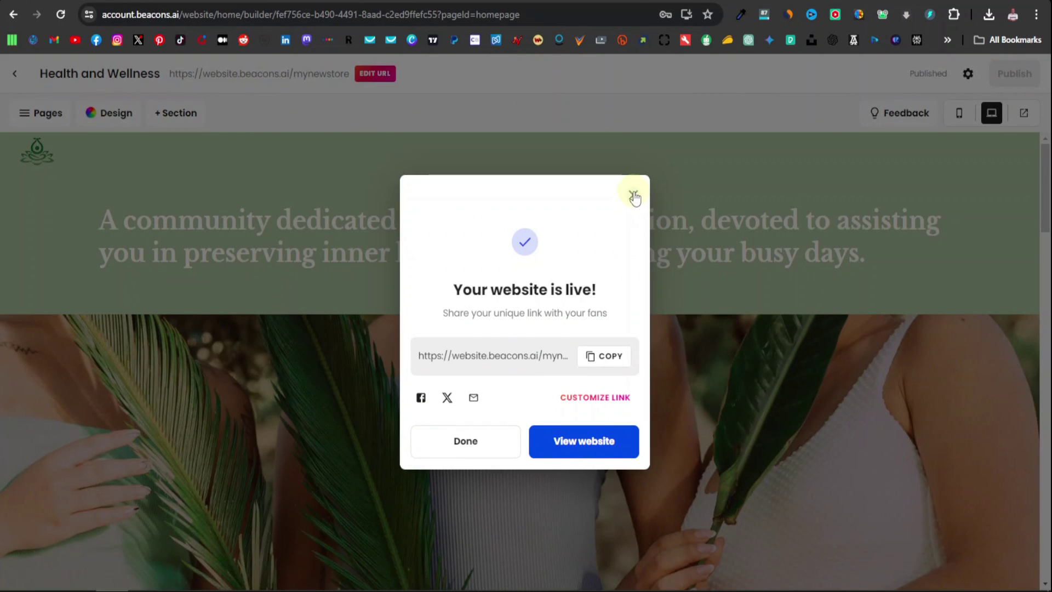
# Close the 'Your website is live!' confirmation and scroll through the published homepage
pyautogui.click(633, 195)
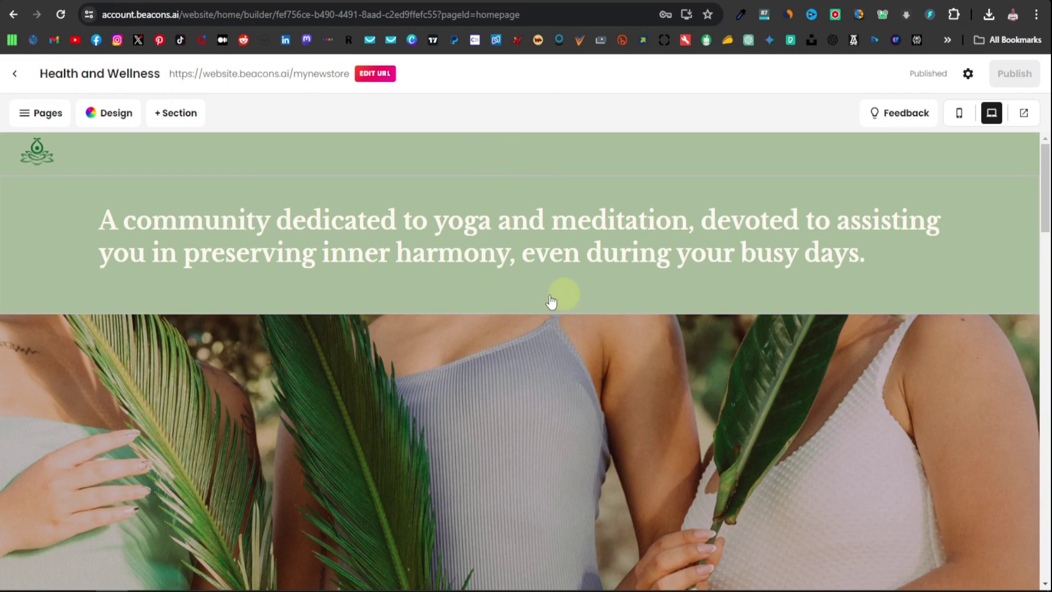
pyautogui.scroll(-7, 523, 301)
pyautogui.scroll(-9, 523, 302)
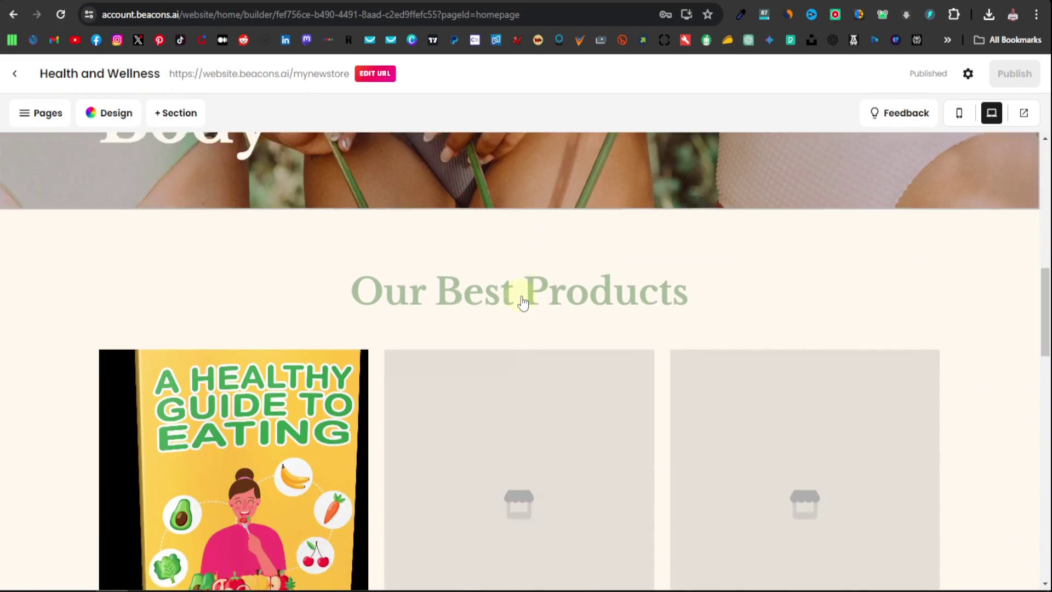
pyautogui.scroll(15, 524, 301)
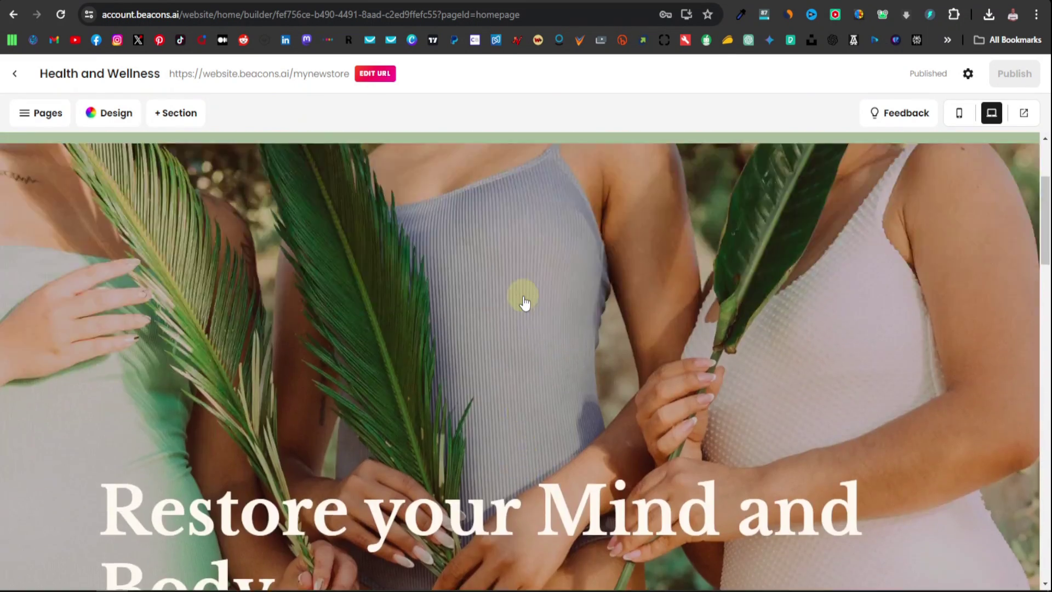